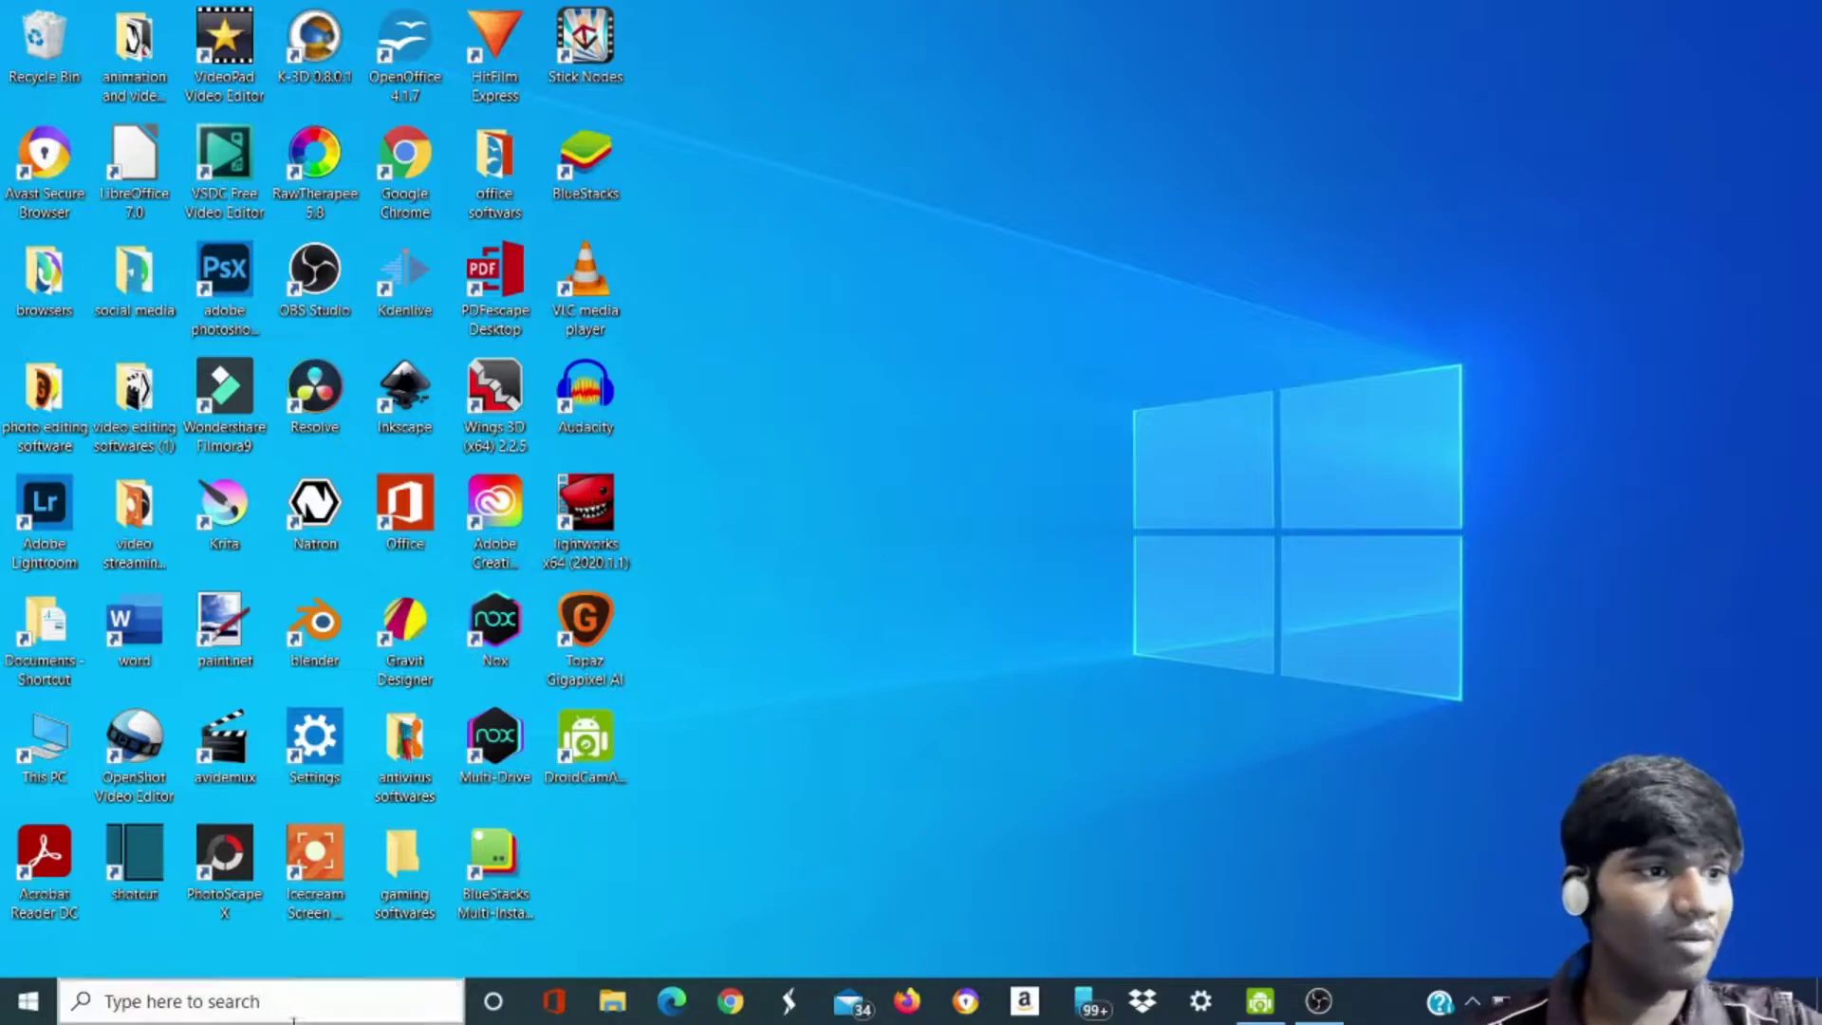
# Launch GIMP 2.10.22 by searching 'gimp' in Windows Search
pyautogui.click(246, 1014)
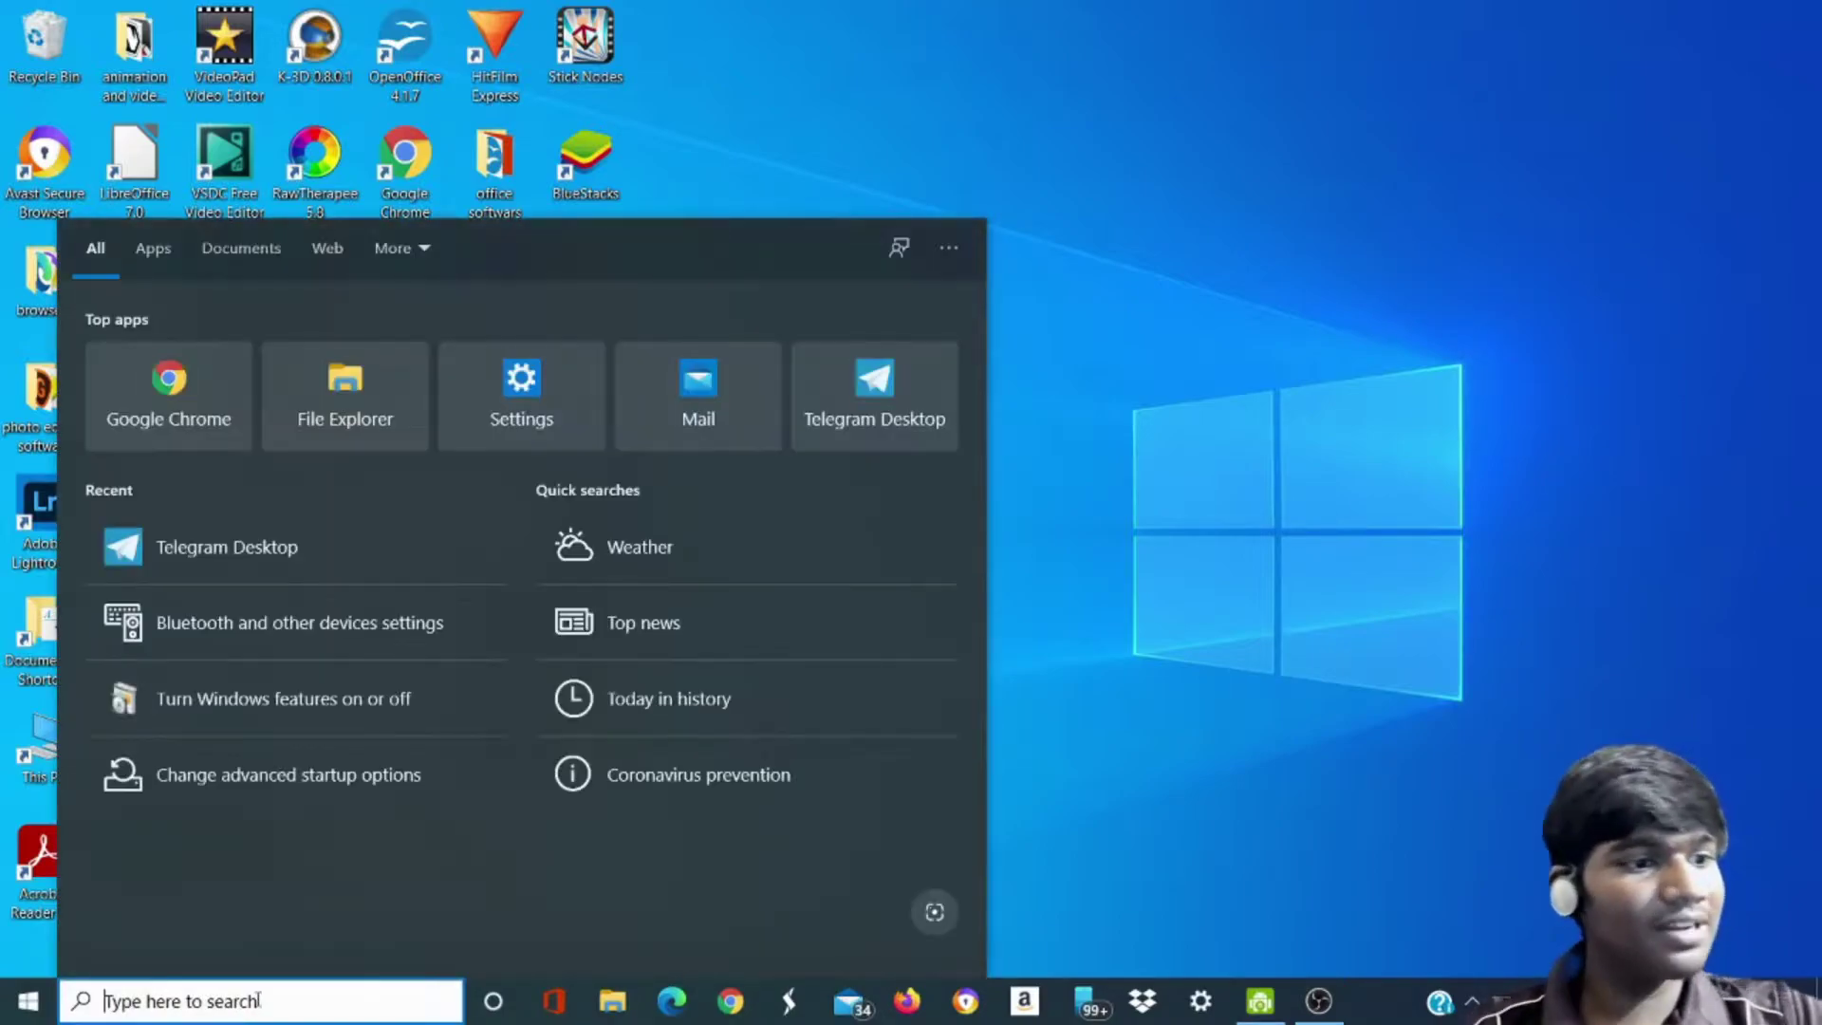
pyautogui.write('gimp')
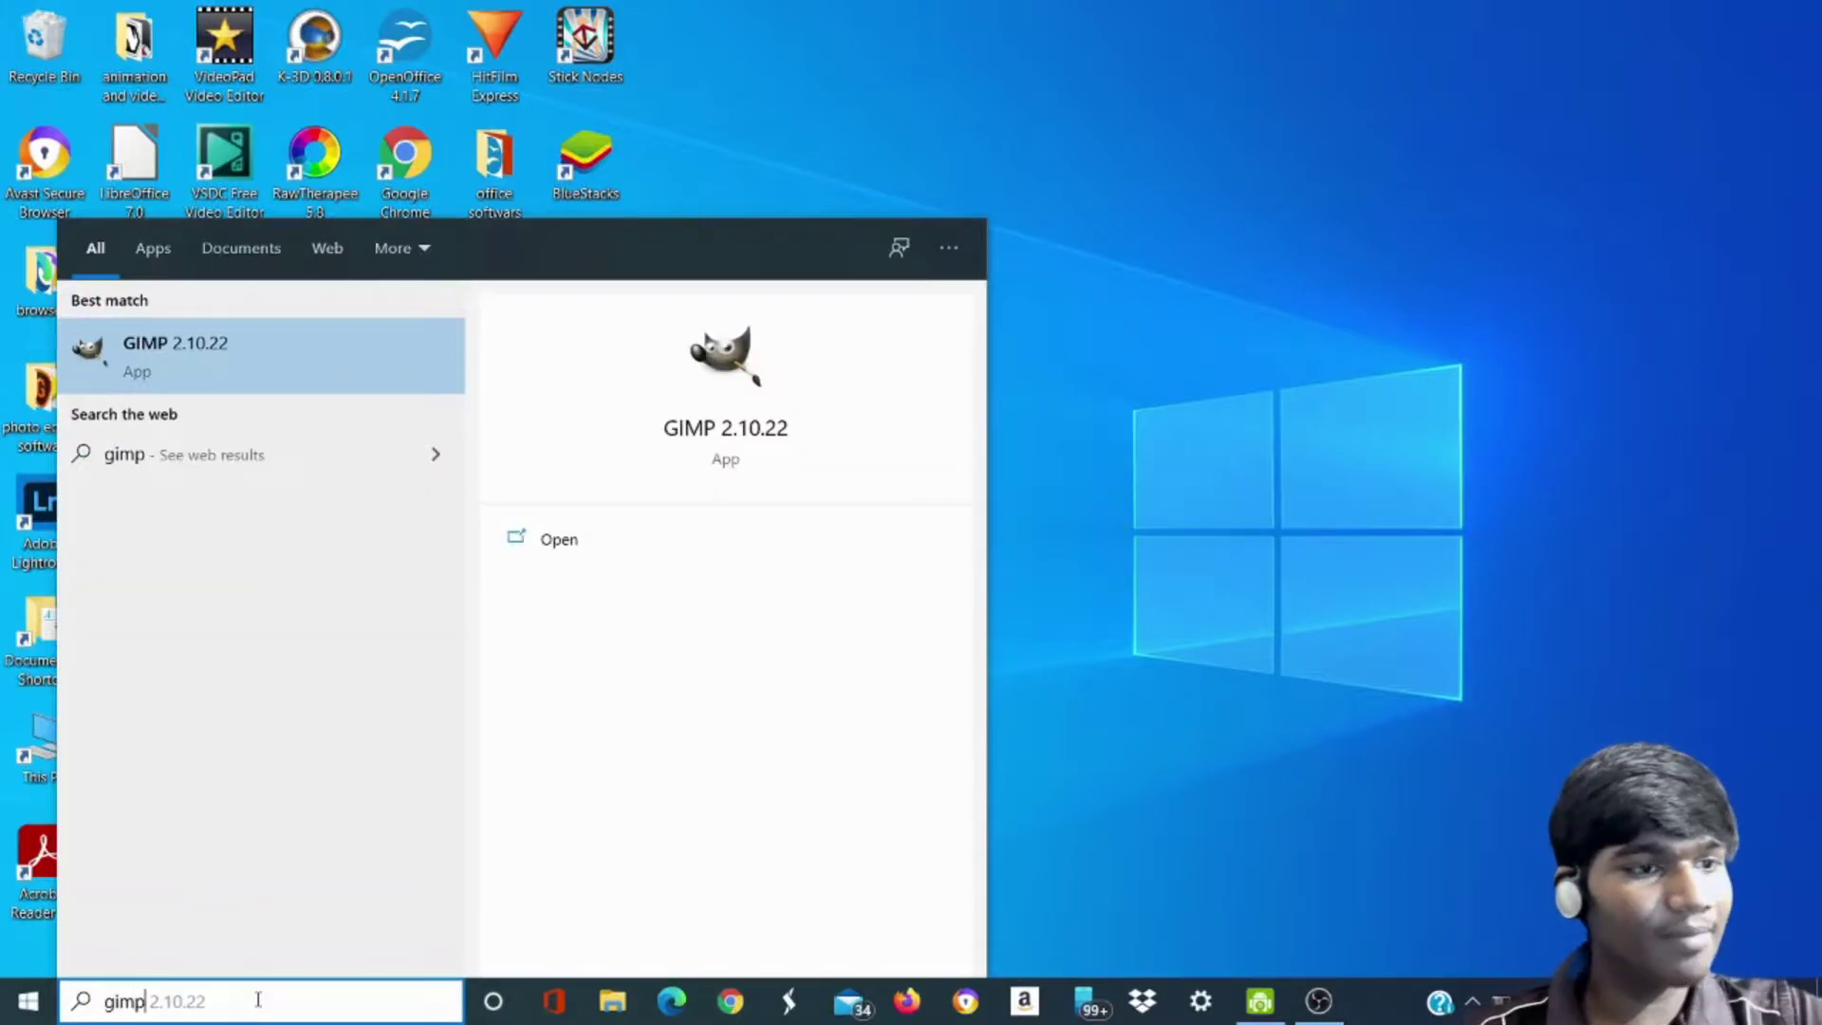
pyautogui.click(165, 354)
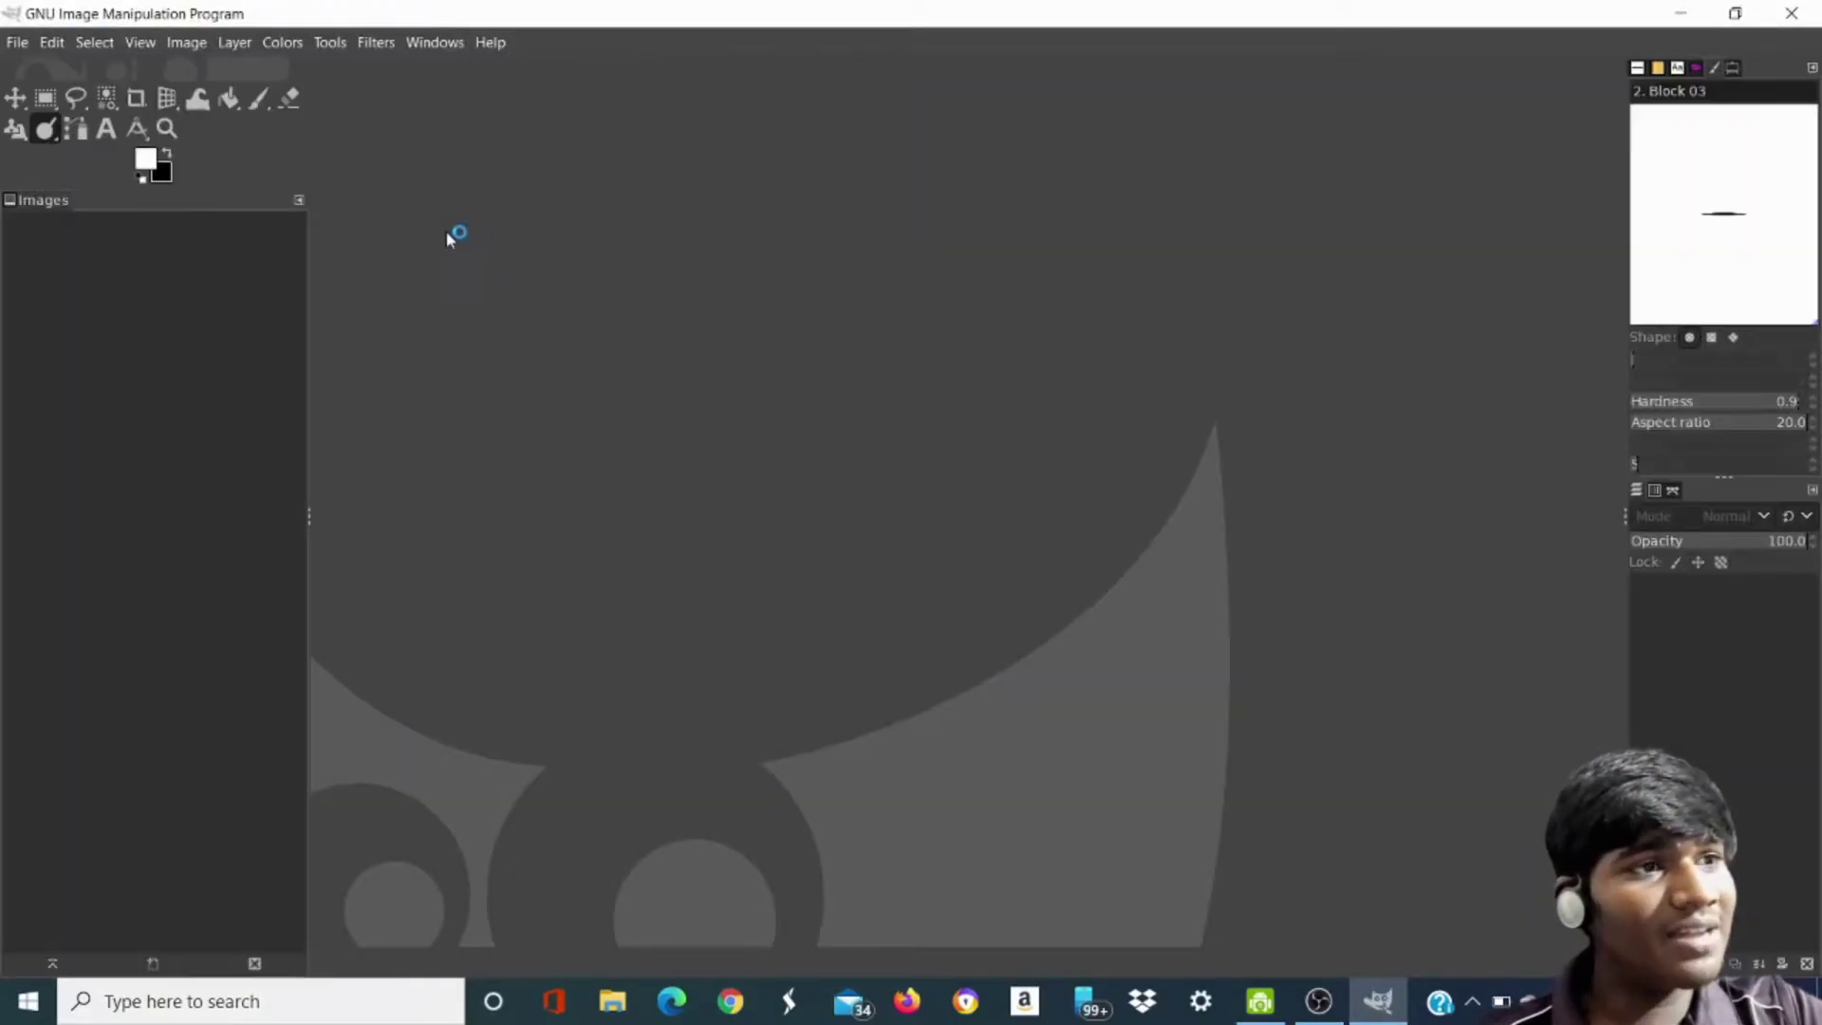
# Open the WhatsApp Image 2020-08-20 selfie from the Recently Used files
pyautogui.click(15, 43)
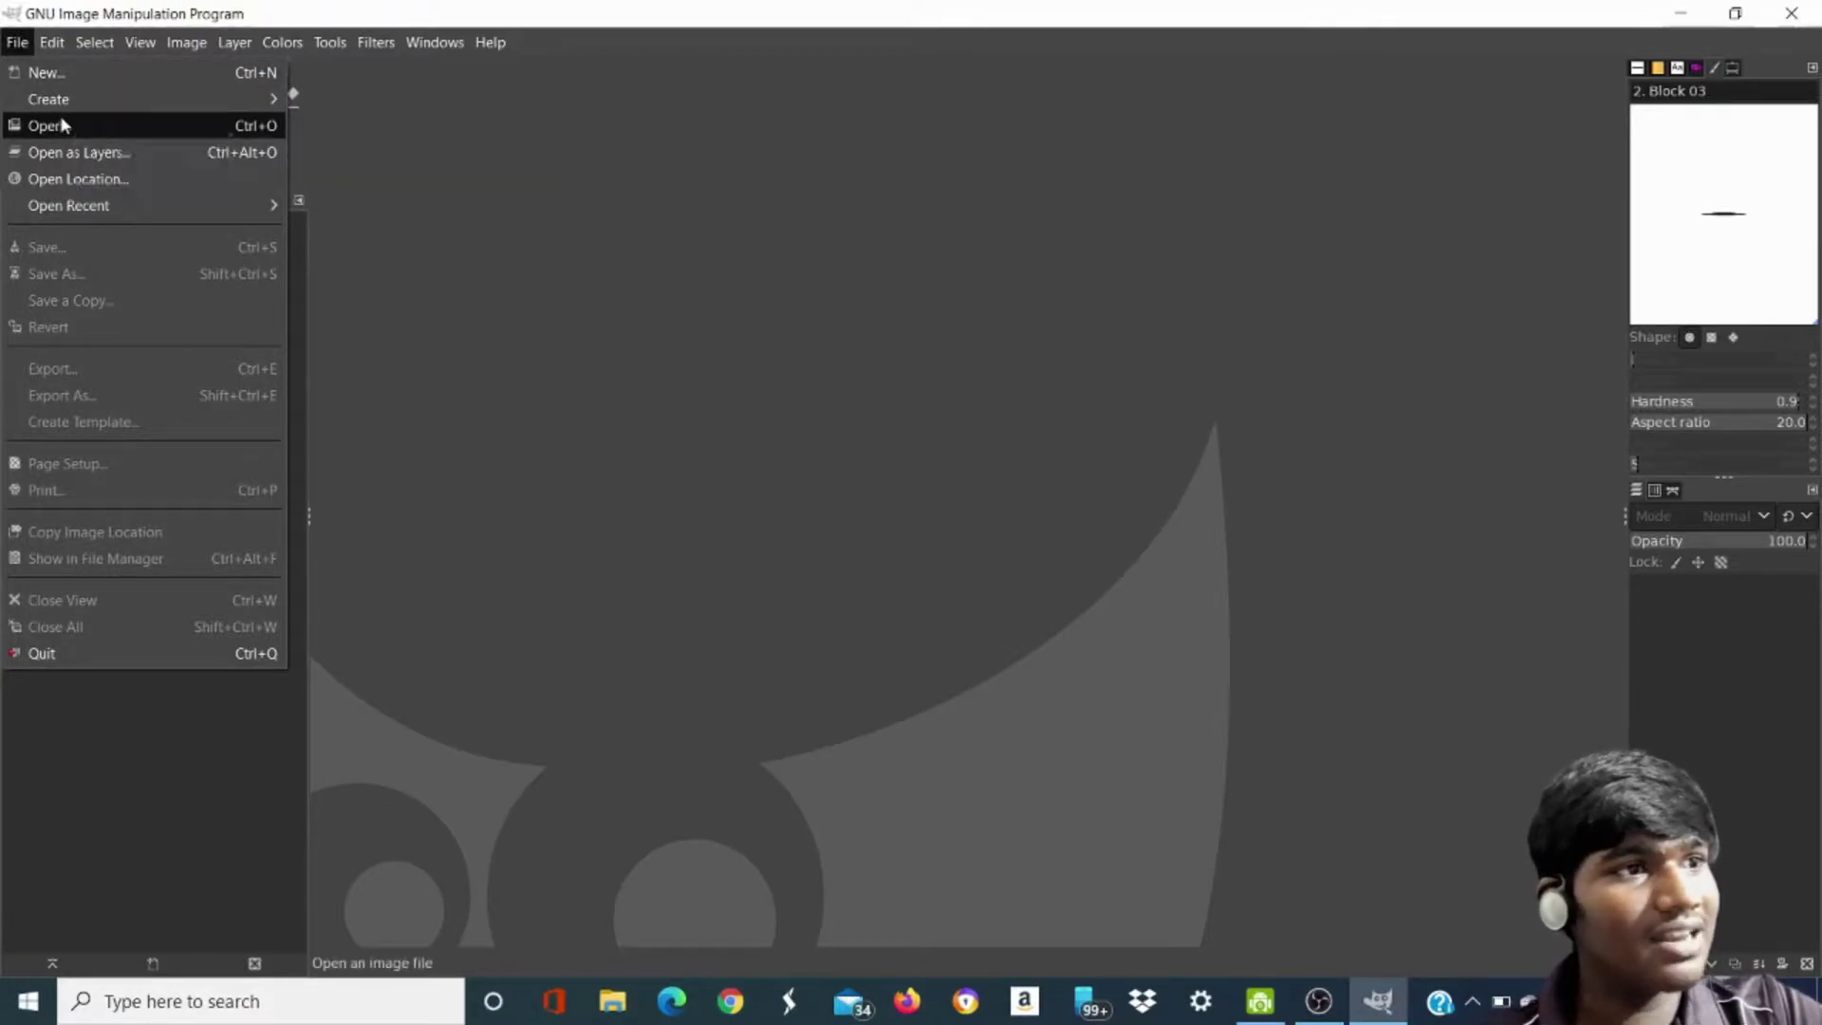
pyautogui.click(60, 124)
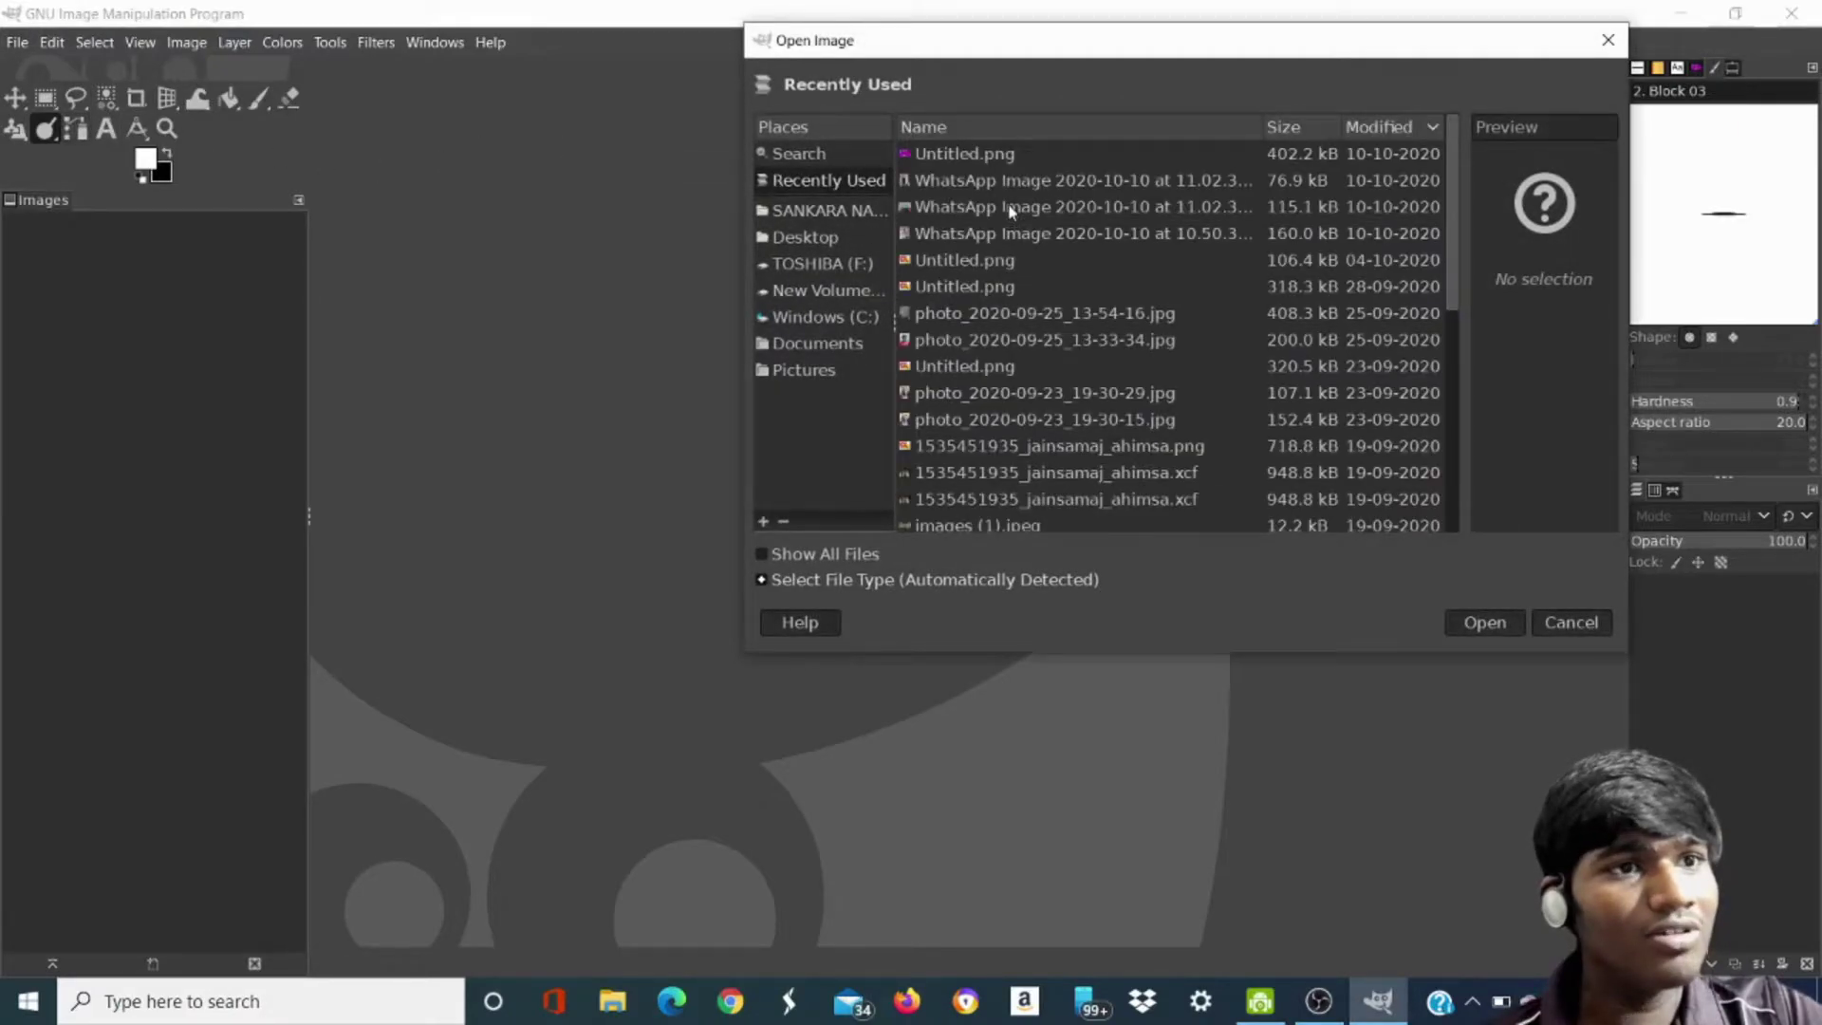
pyautogui.scroll(-2, 1006, 218)
pyautogui.scroll(-1, 1015, 310)
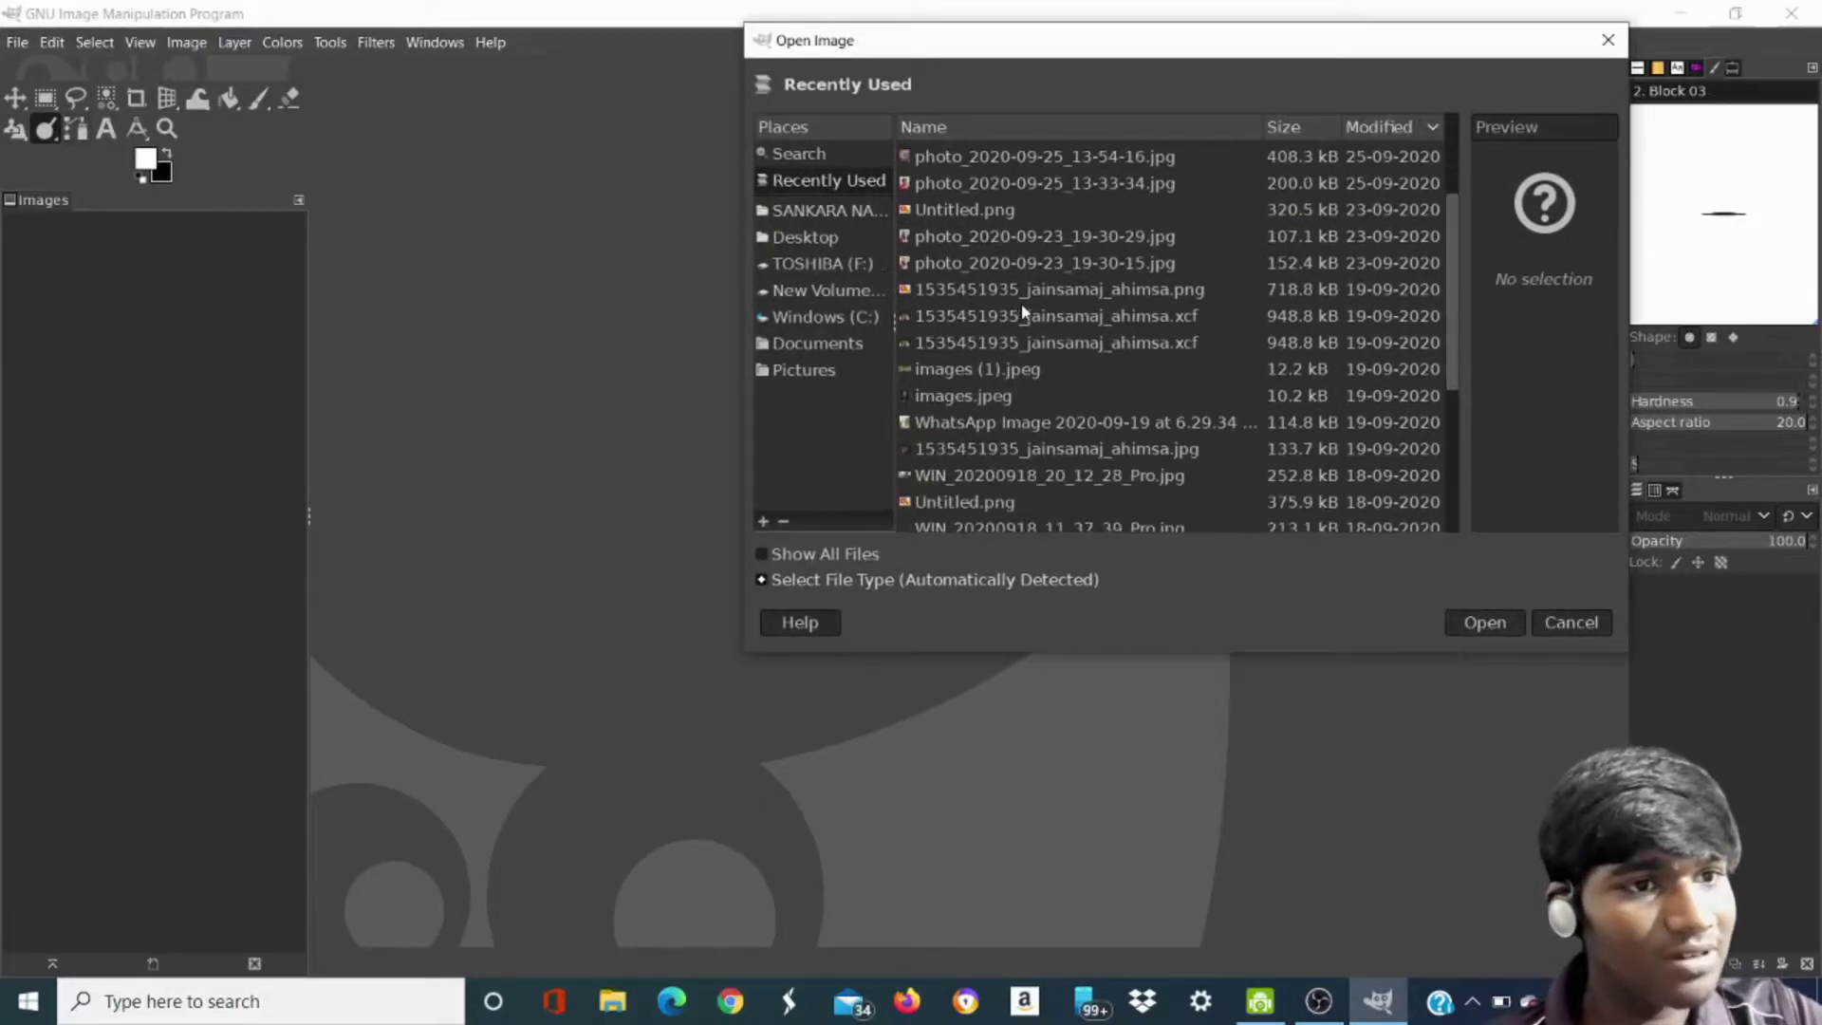
pyautogui.scroll(-2, 1016, 311)
pyautogui.scroll(-1, 1017, 328)
pyautogui.scroll(-2, 1019, 337)
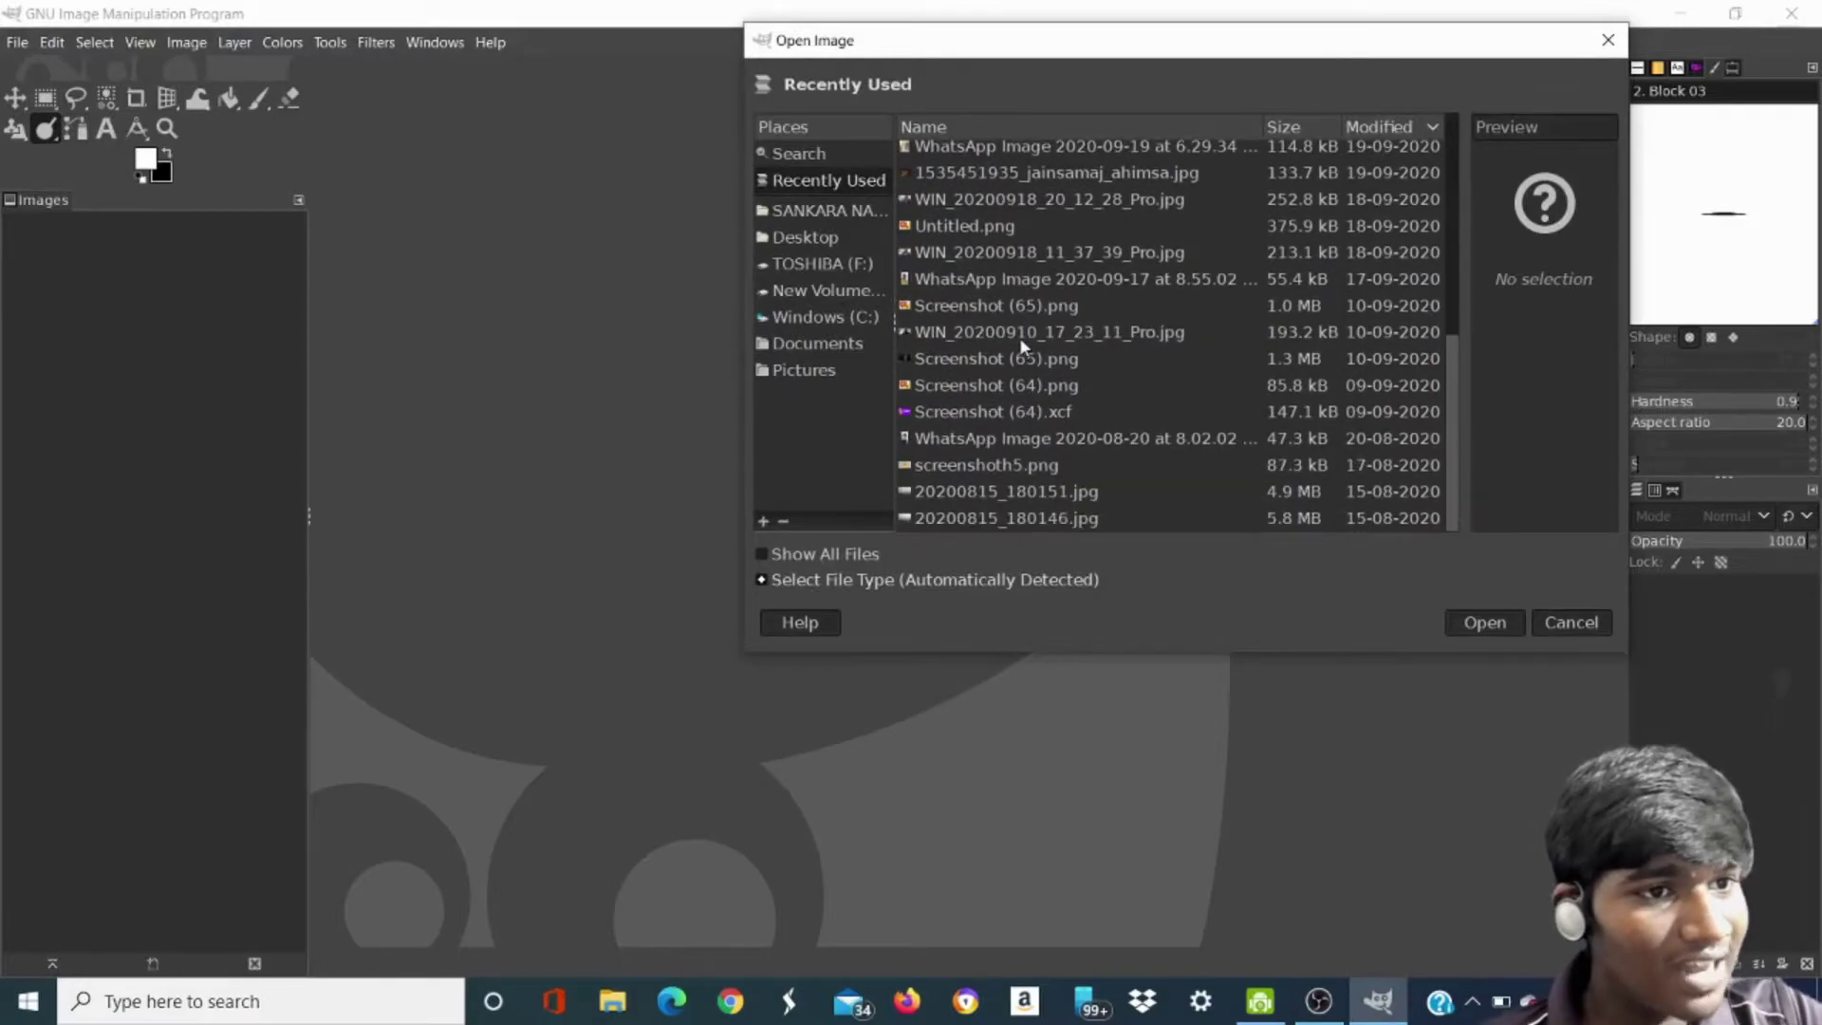
pyautogui.click(1005, 446)
pyautogui.doubleClick(1006, 438)
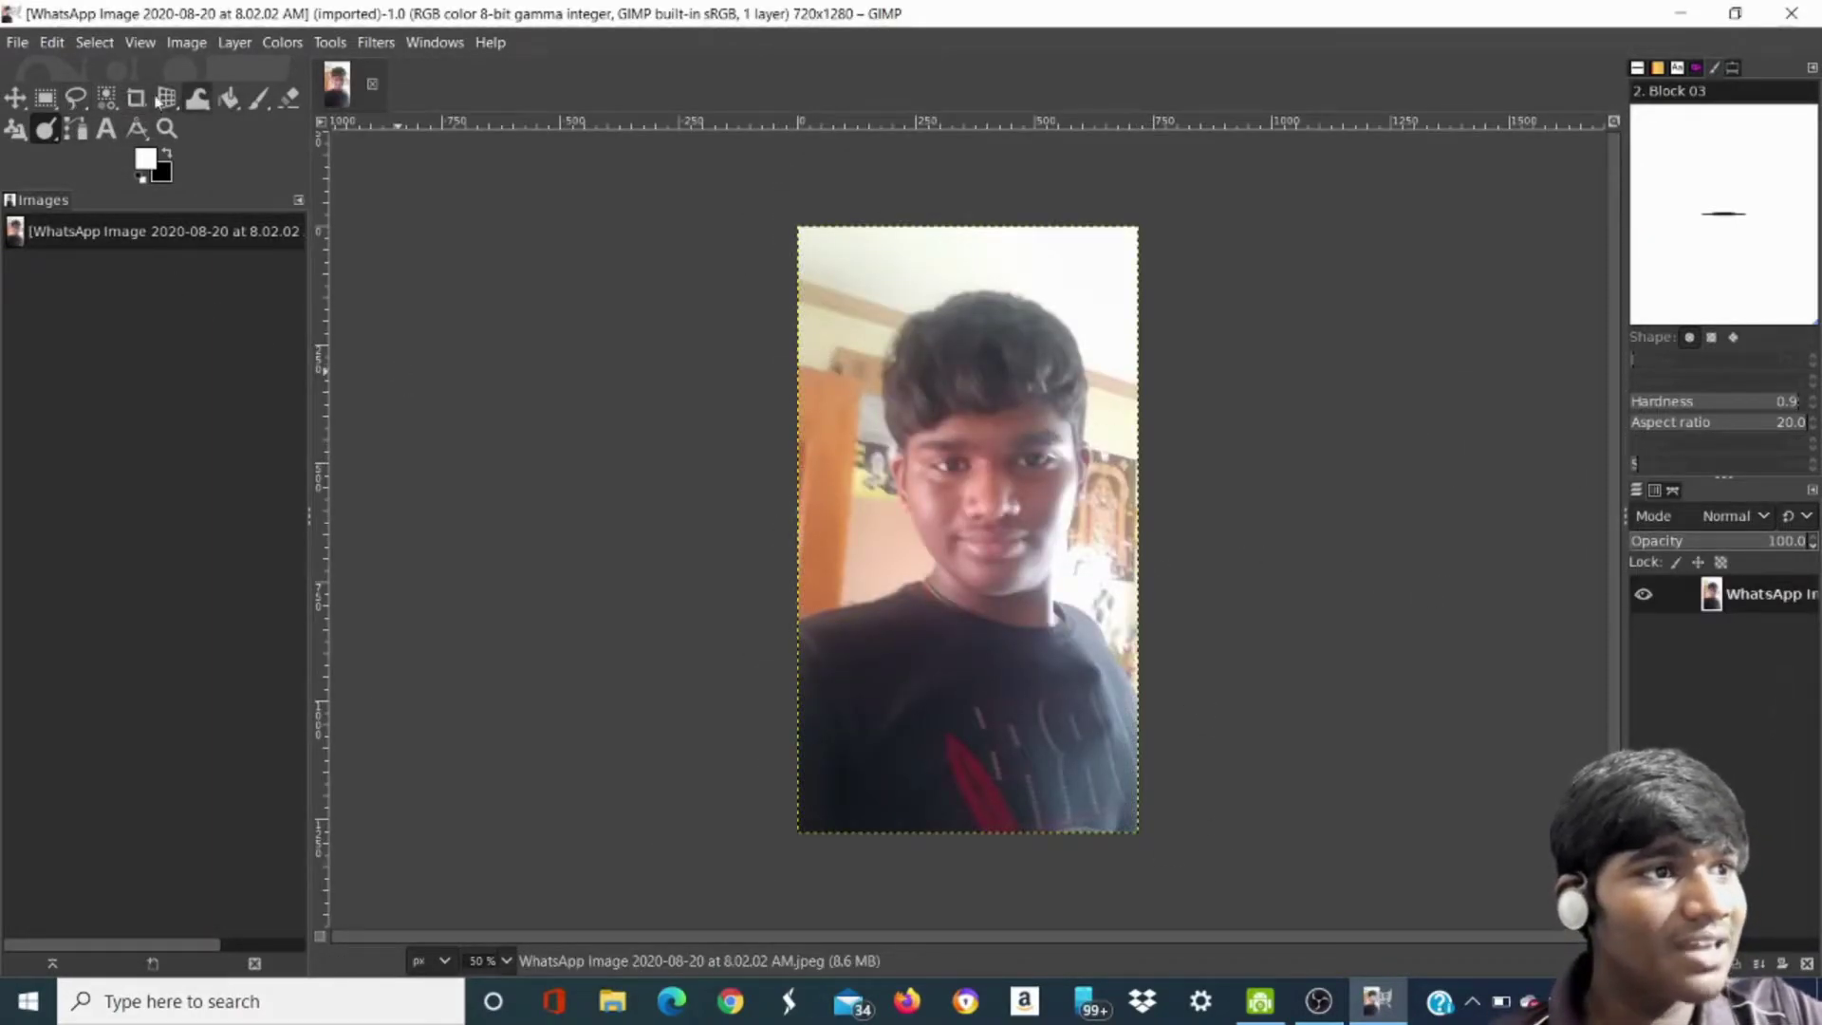
# Switch to the Free Select tool and zoom the selfie to 400%
pyautogui.rightClick(78, 102)
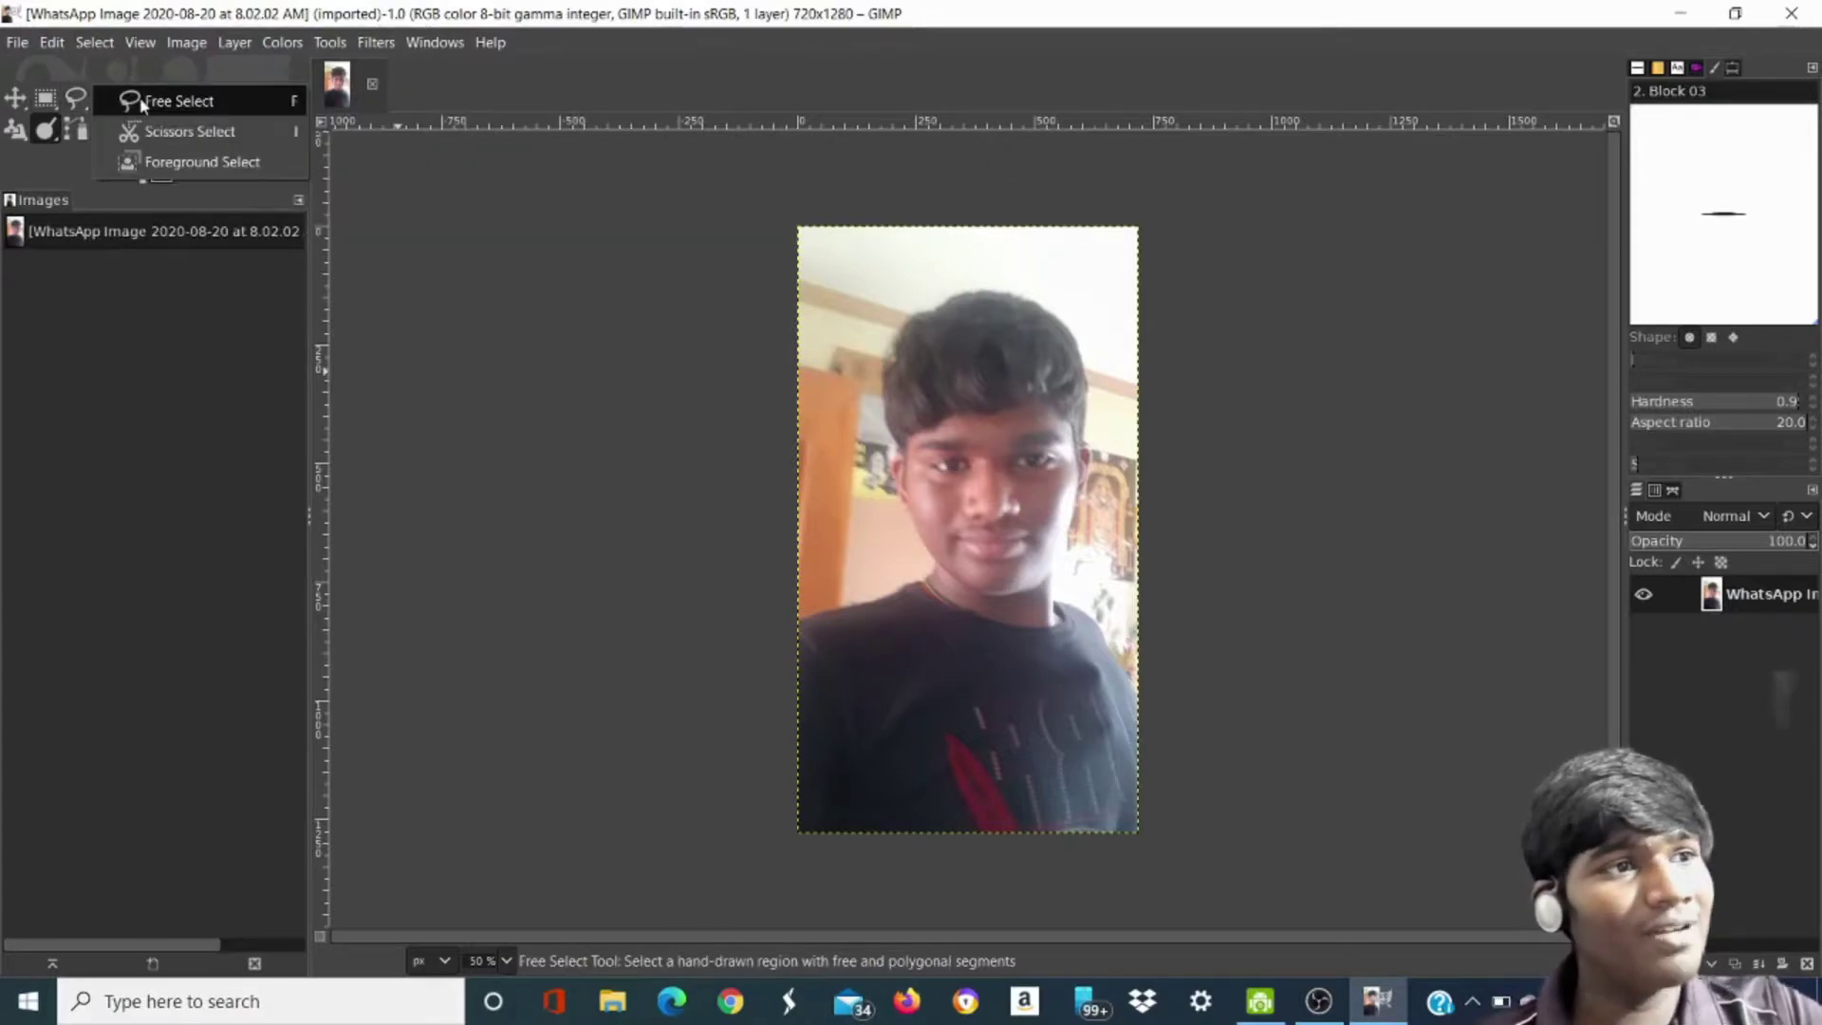
pyautogui.click(171, 100)
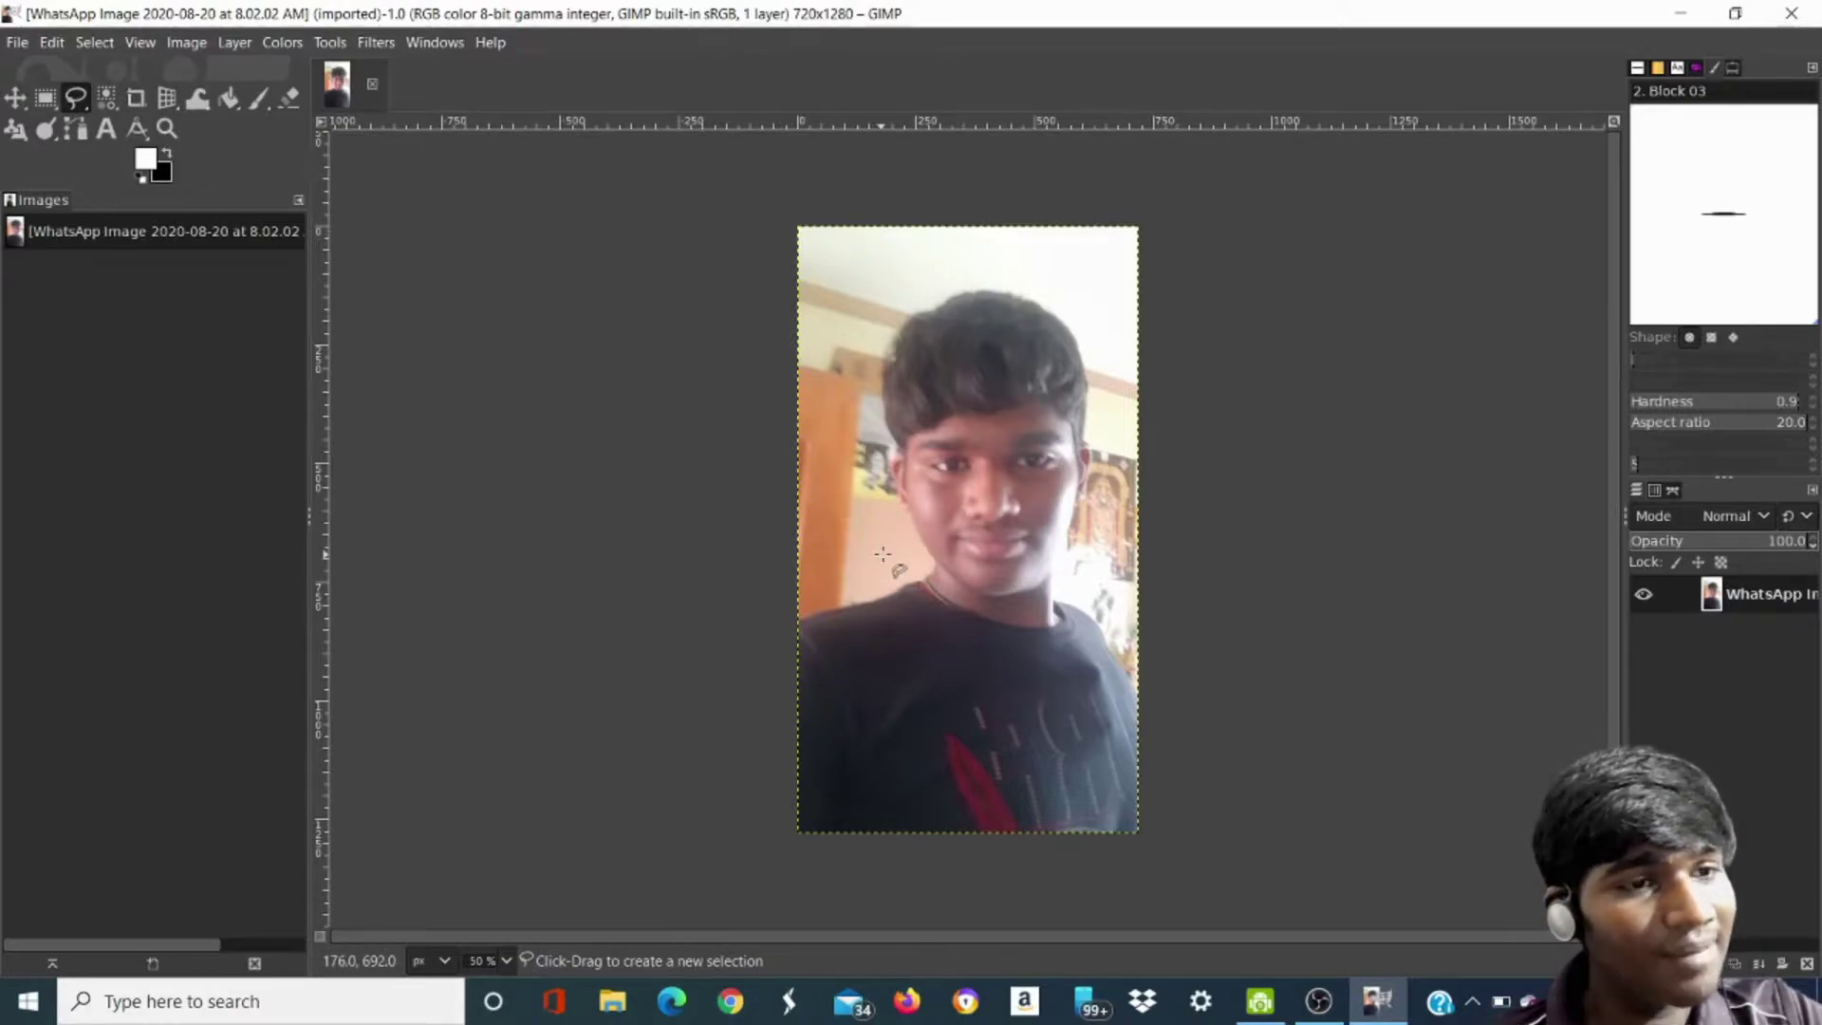
pyautogui.rightClick(885, 556)
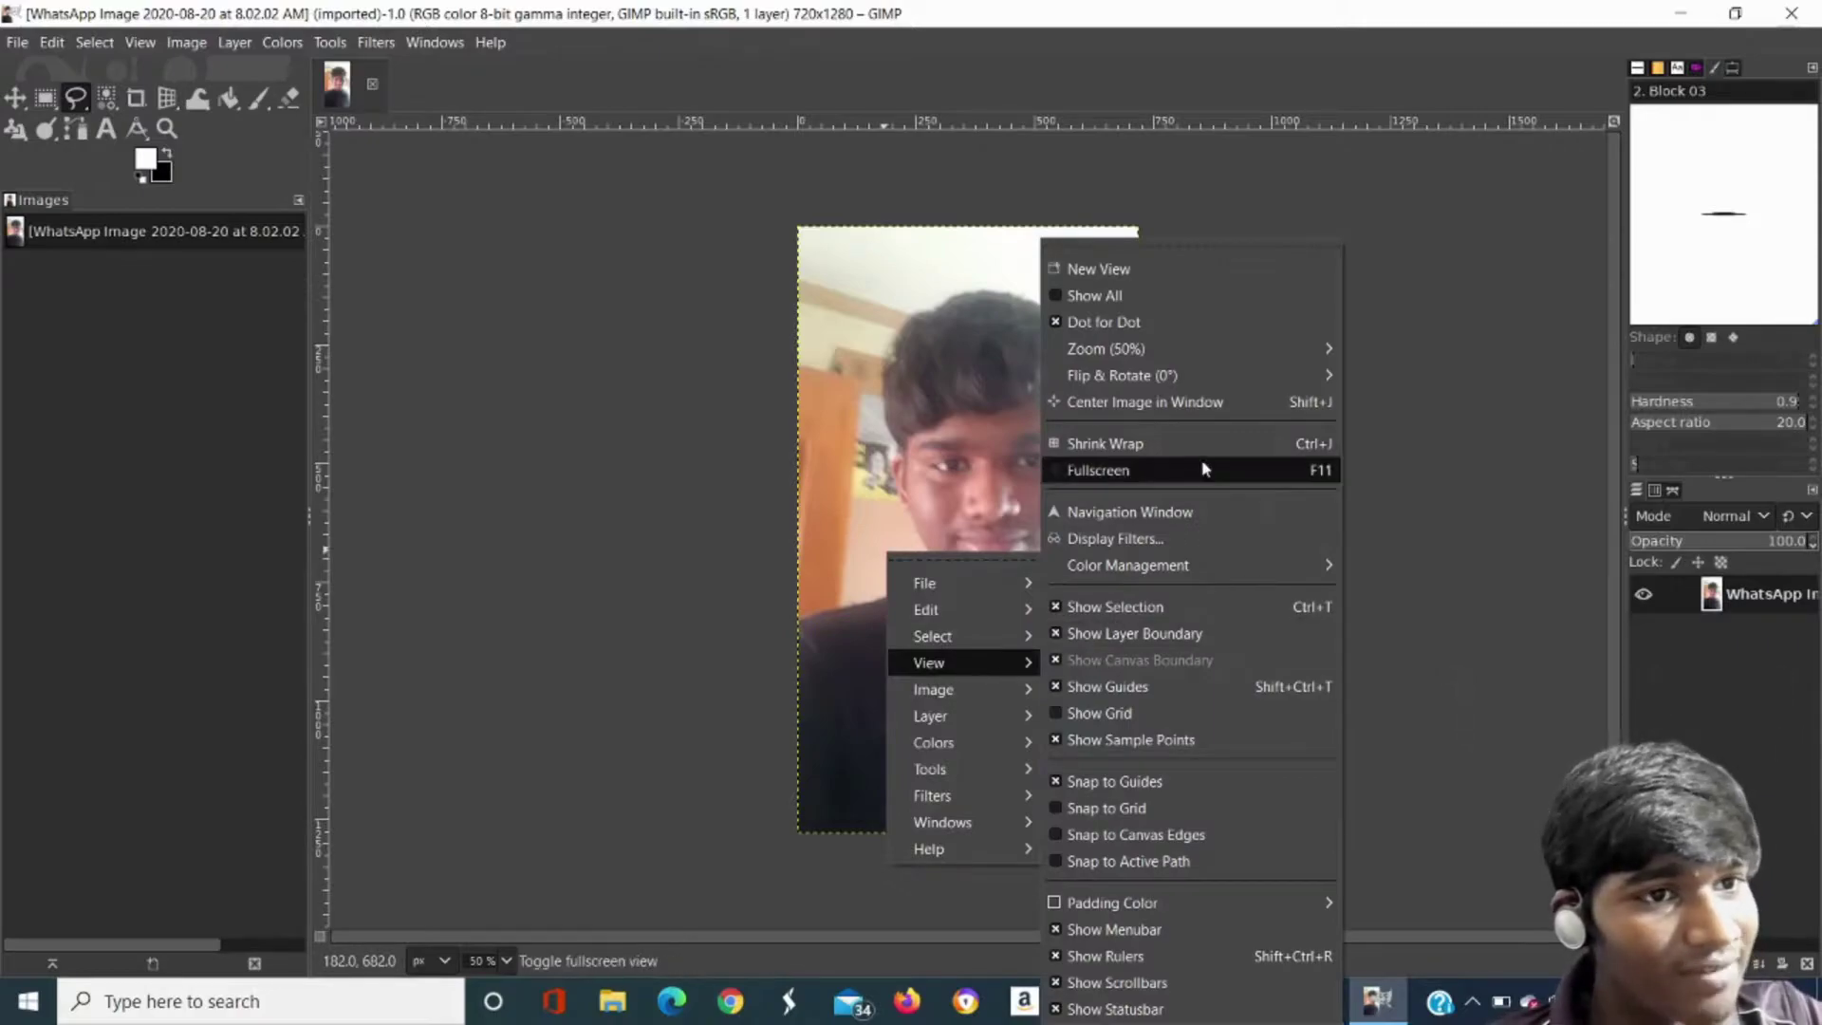
pyautogui.moveTo(1105, 350)
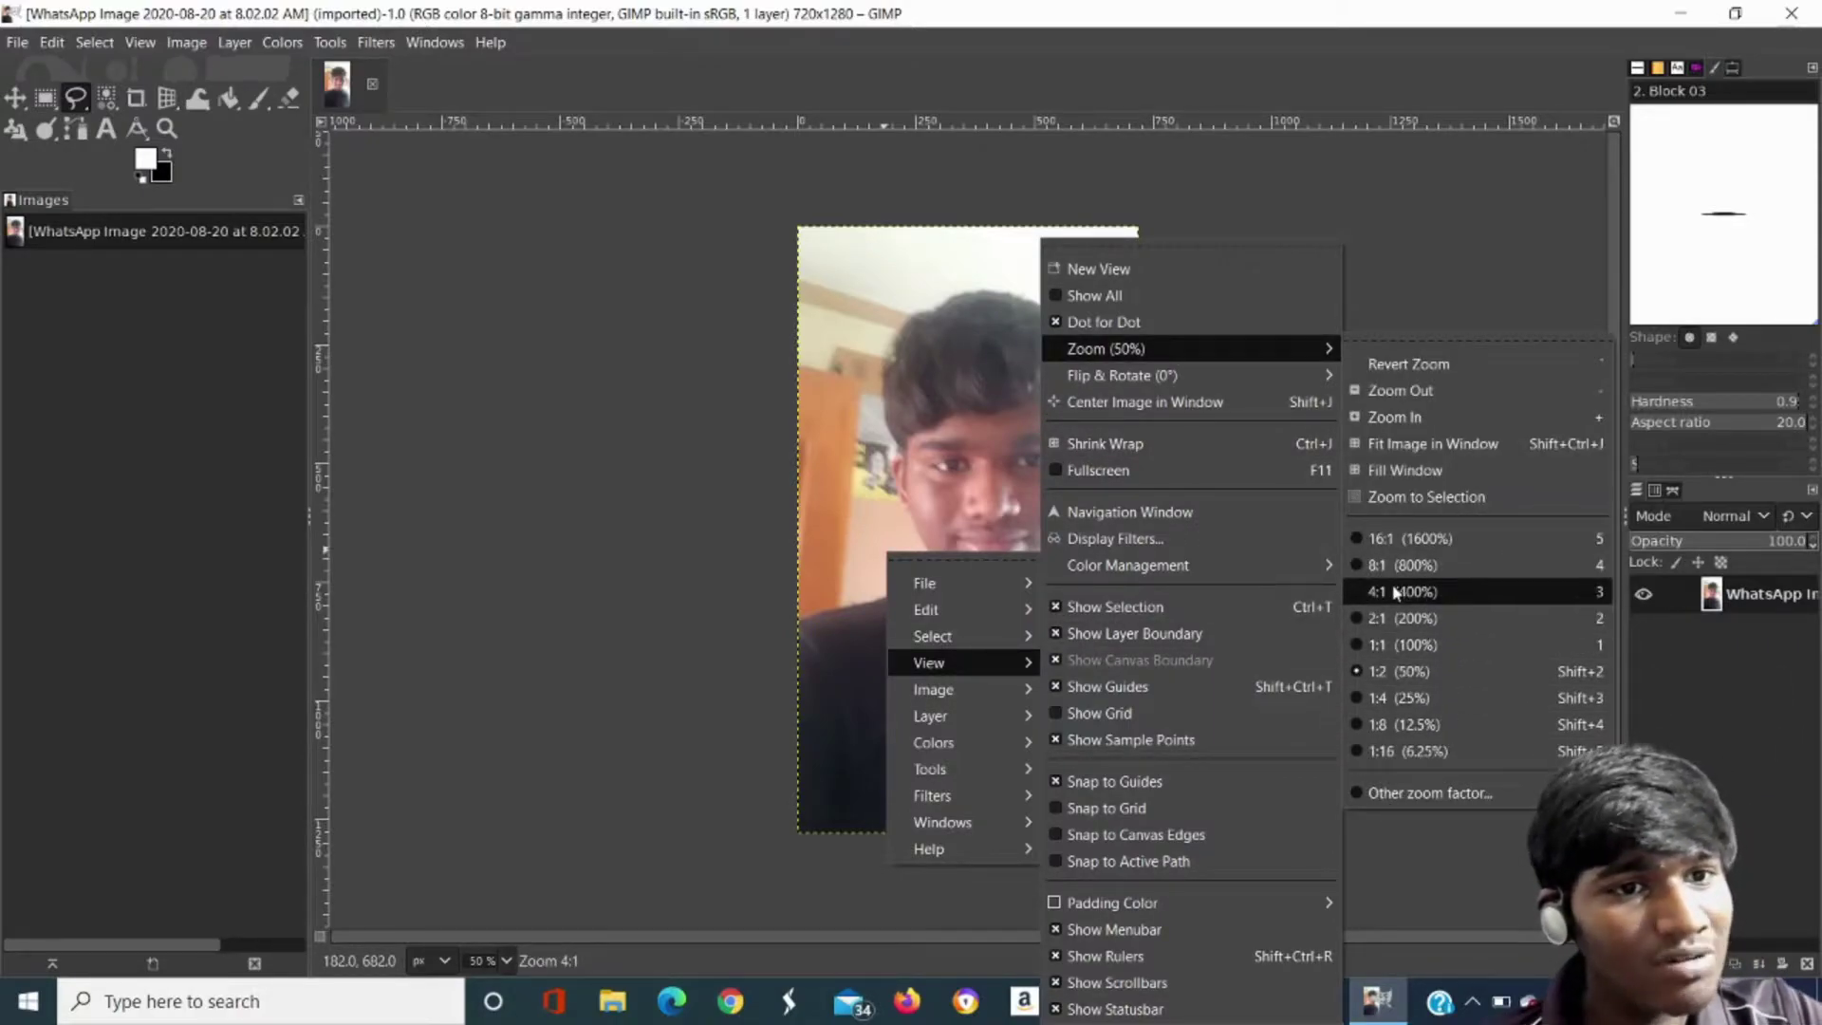
pyautogui.click(1398, 591)
pyautogui.scroll(-10, 1176, 591)
pyautogui.scroll(5, 1158, 593)
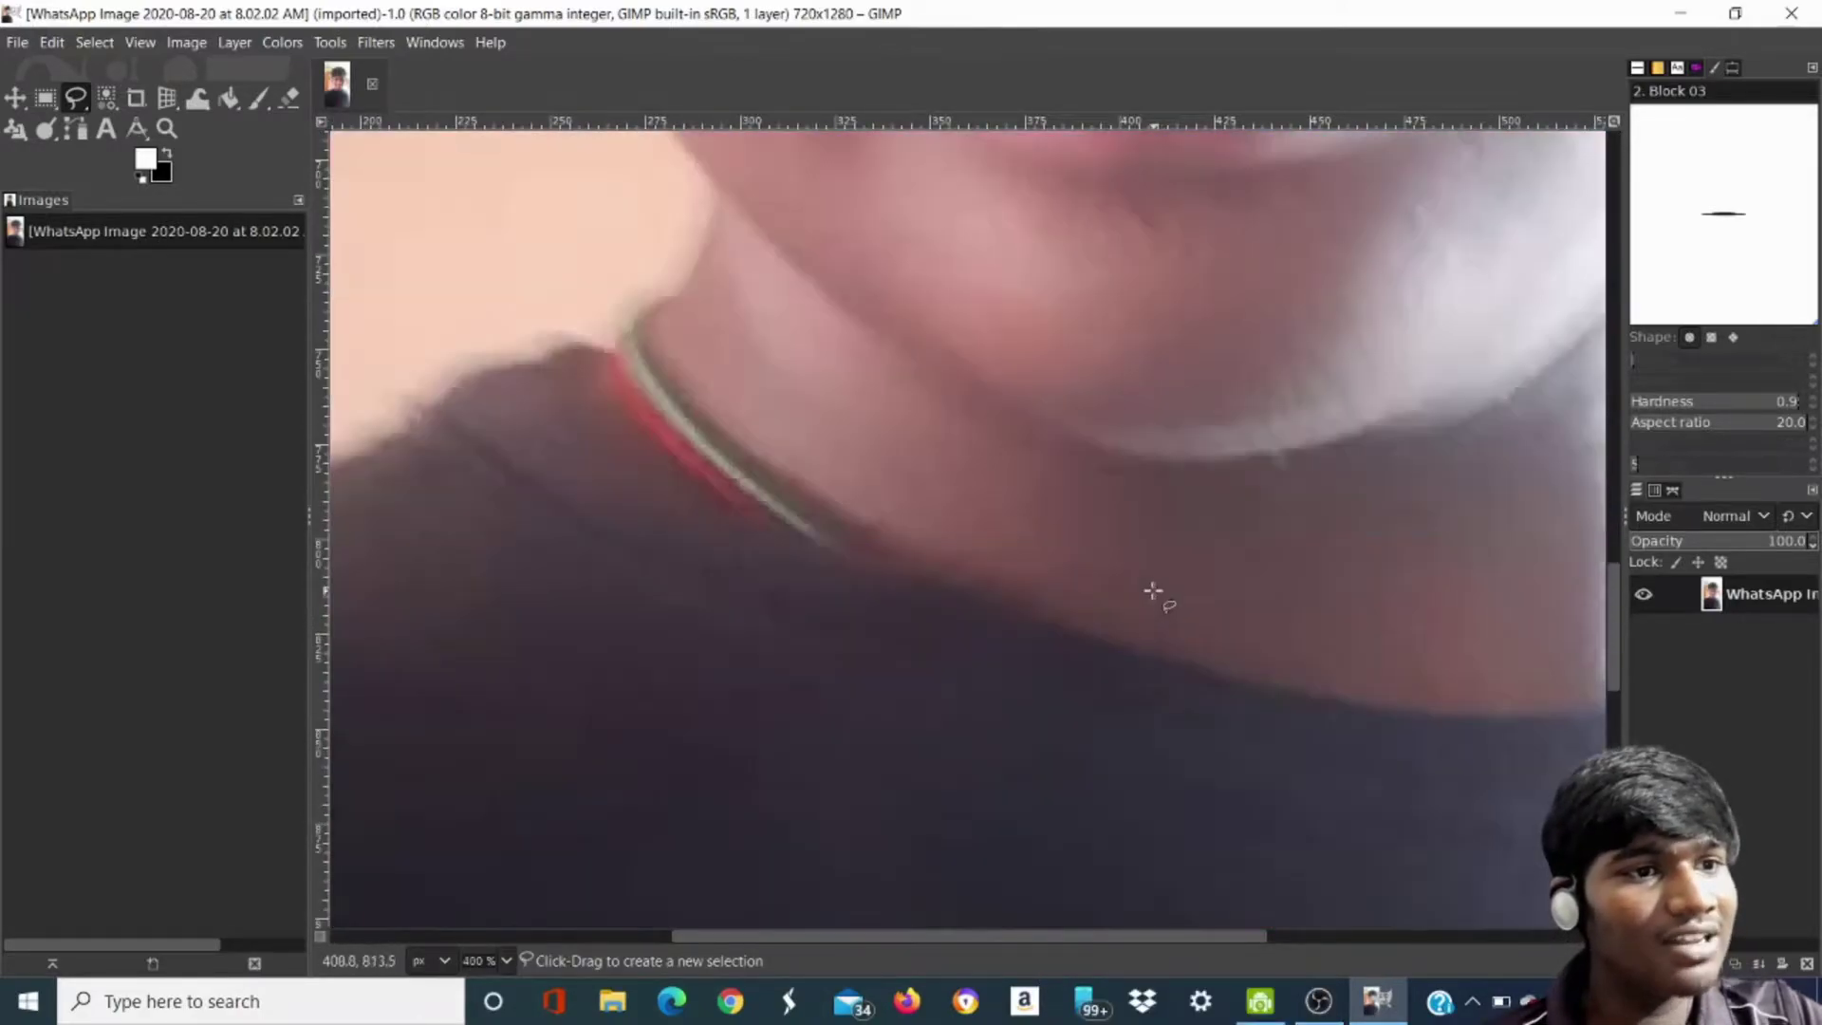
pyautogui.scroll(-5, 1091, 664)
pyautogui.moveTo(928, 938); pyautogui.dragTo(504, 935)
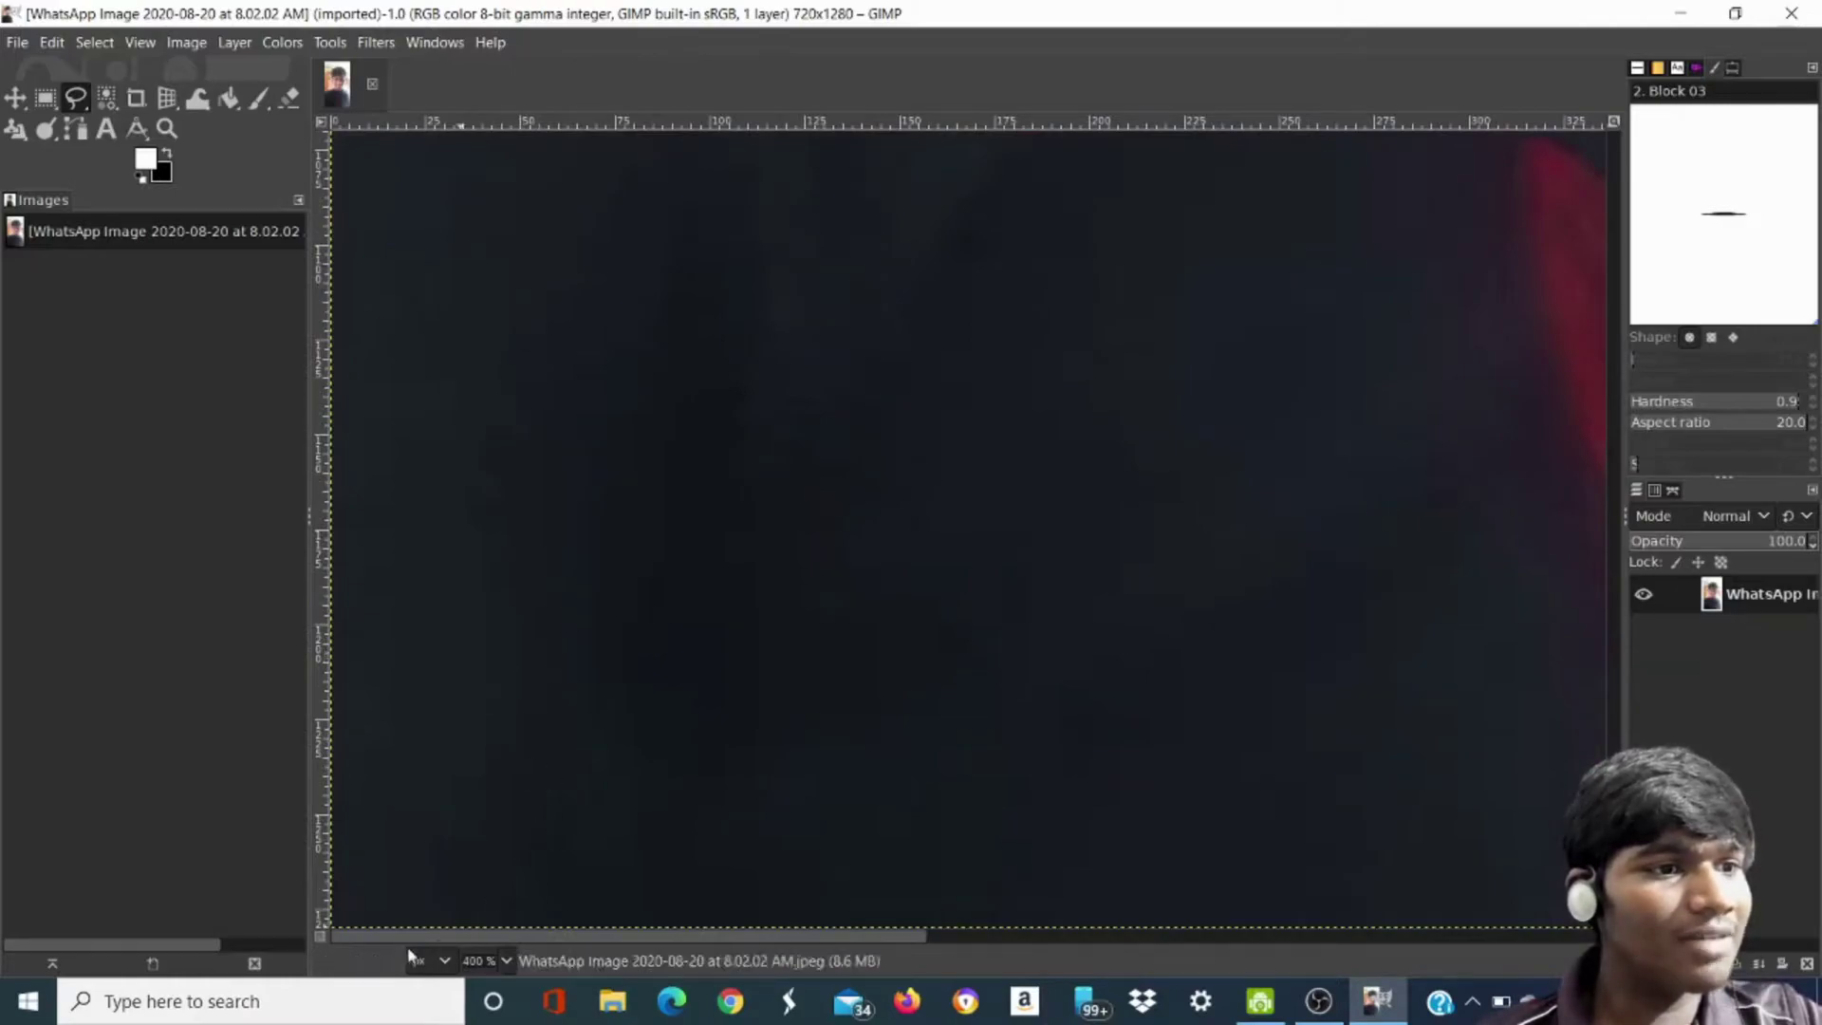
# Trace outline points from the shirt's bottom-left up along the shoulder and collar
pyautogui.click(343, 921)
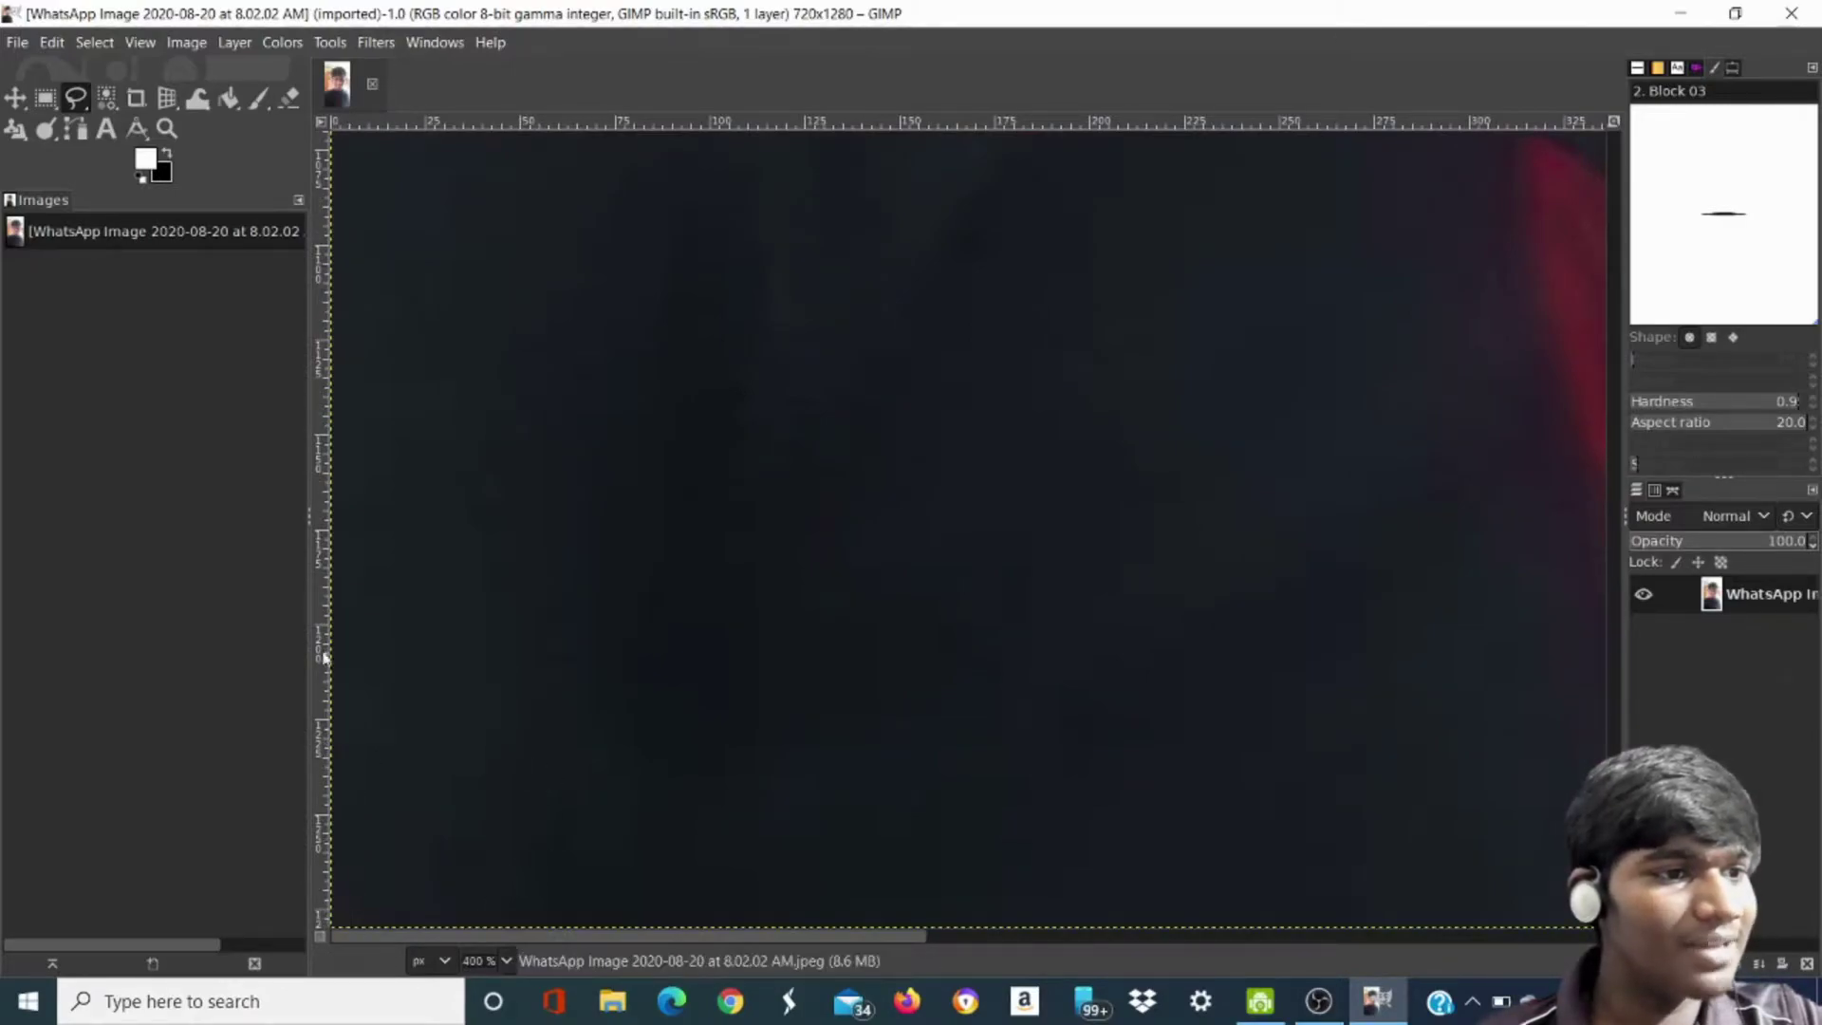
pyautogui.scroll(3, 348, 608)
pyautogui.scroll(2, 348, 608)
pyautogui.scroll(3, 349, 610)
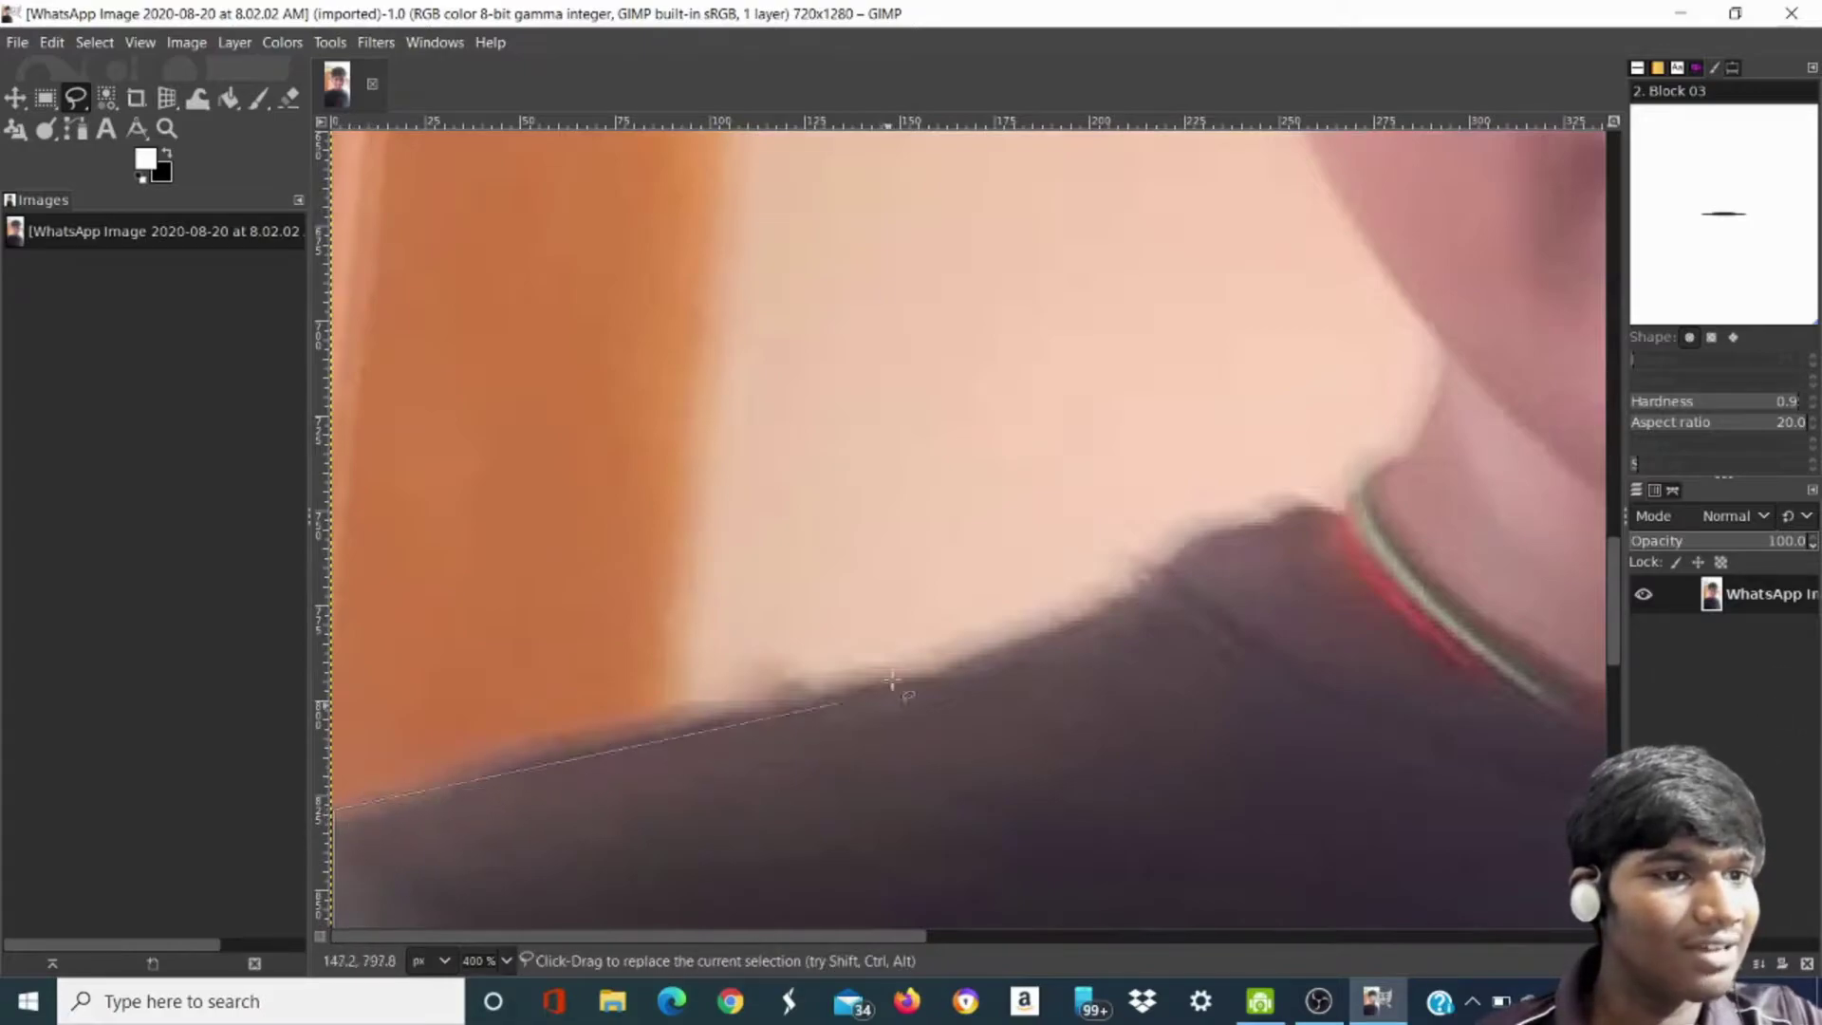
pyautogui.click(987, 643)
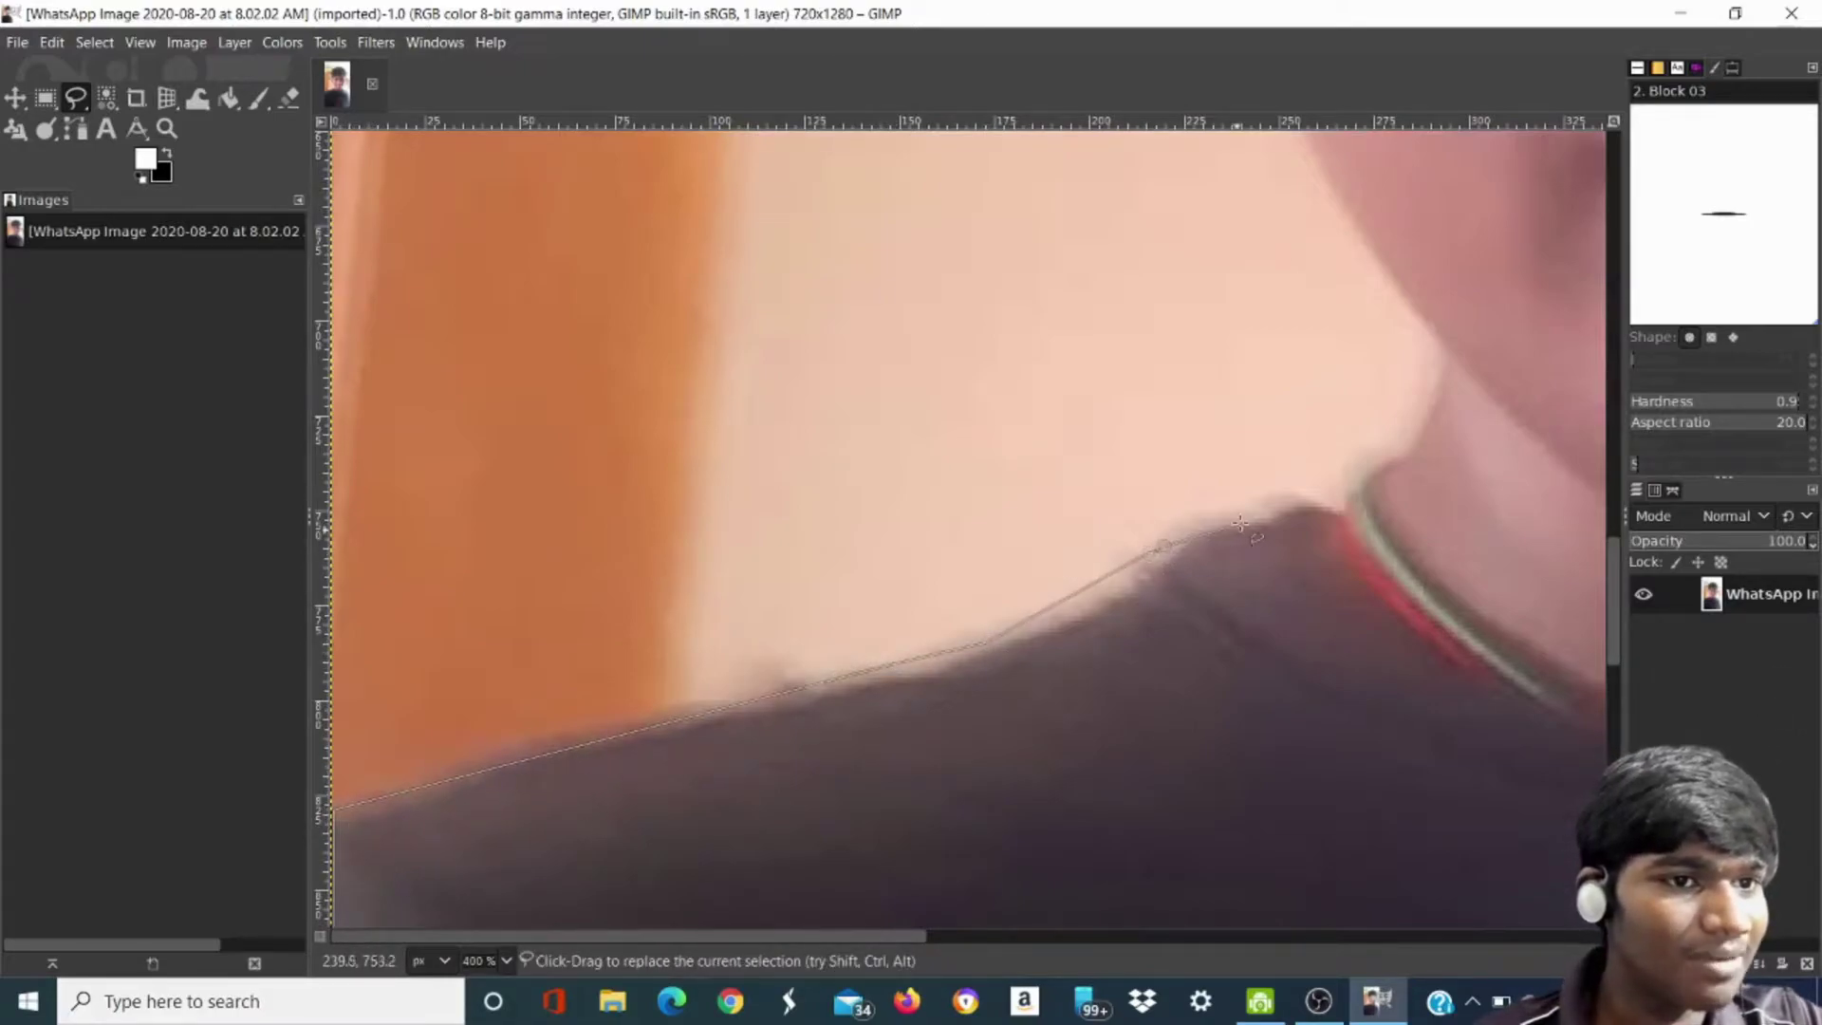
pyautogui.click(1315, 497)
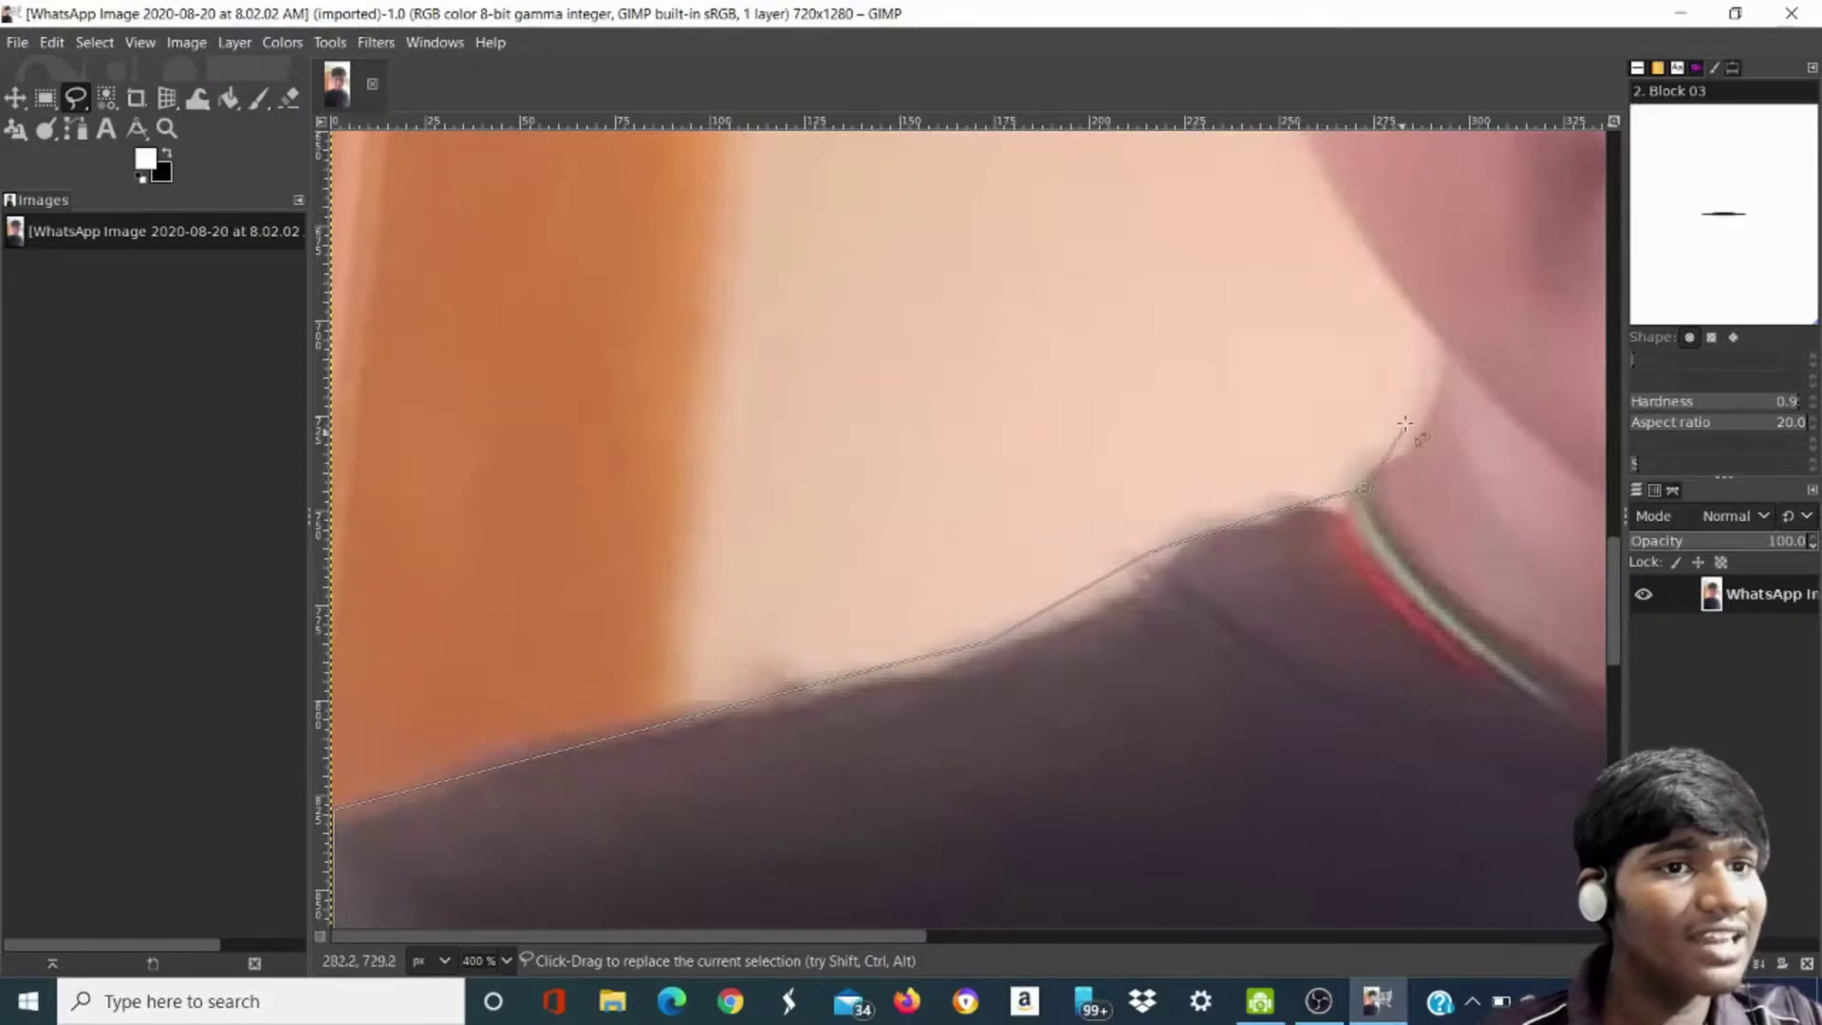
pyautogui.scroll(5, 1374, 278)
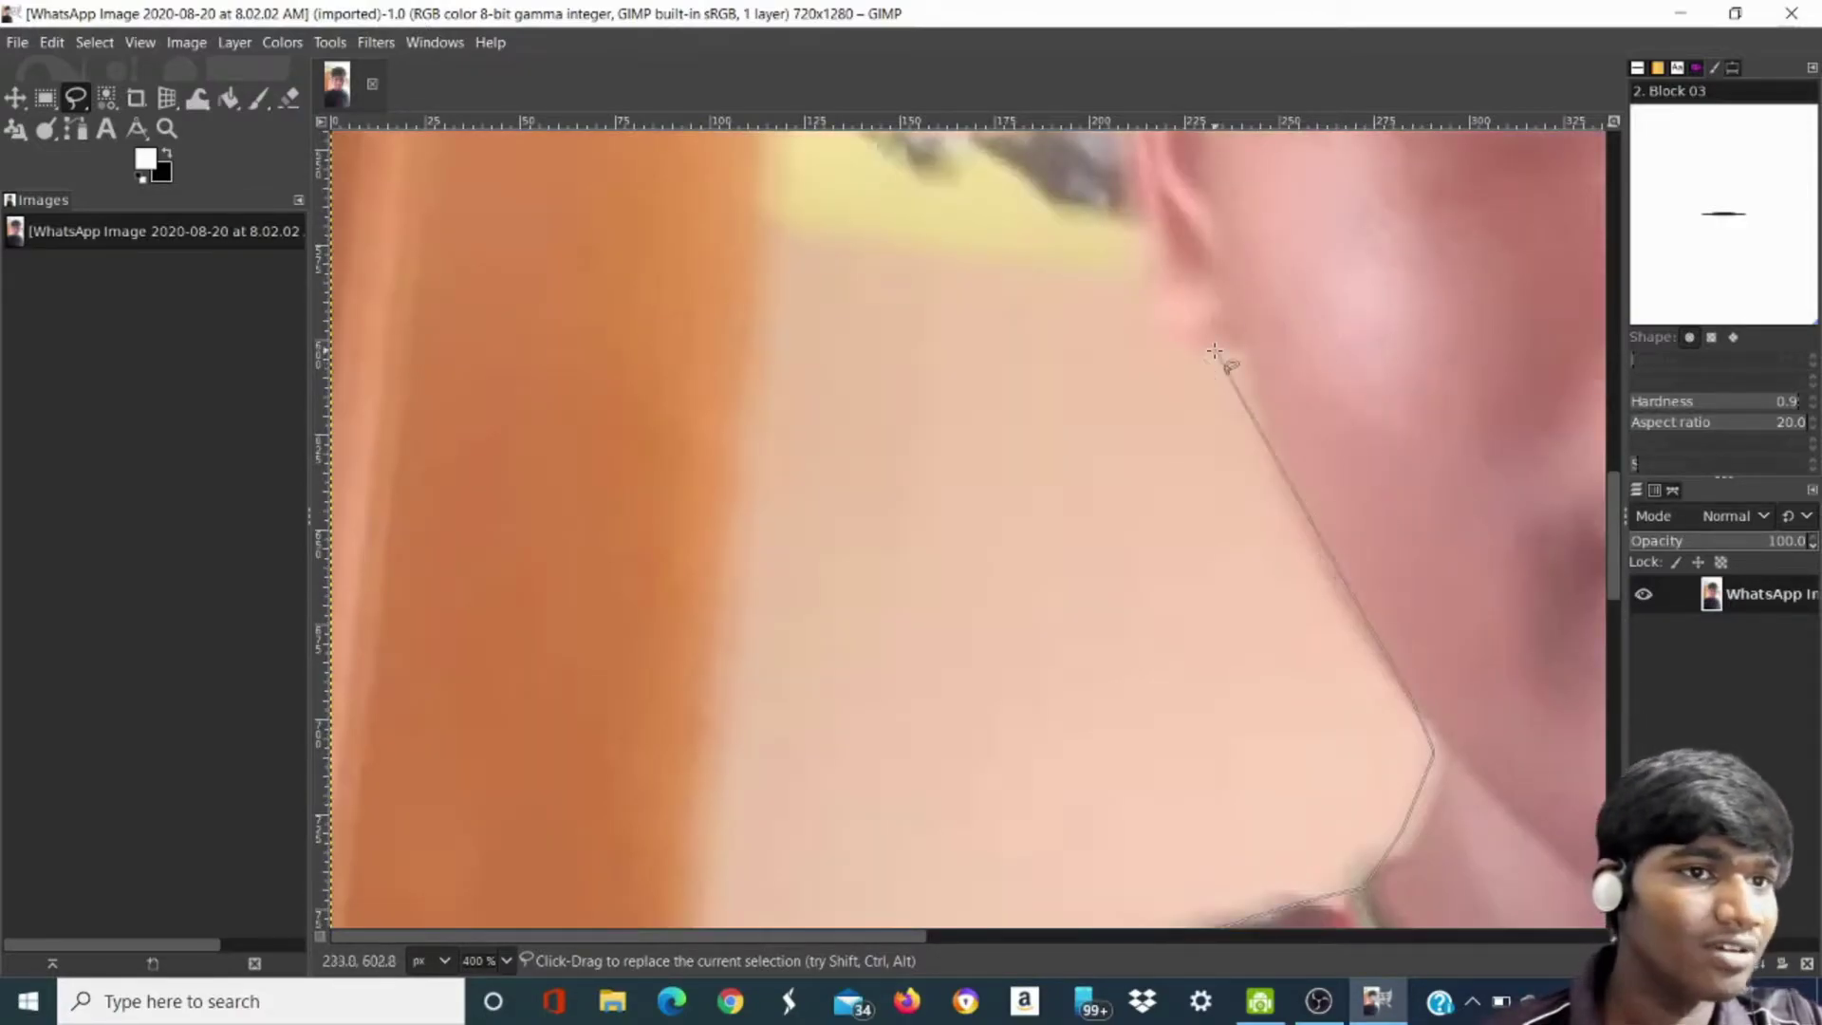
# Return to 100% zoom, swap foreground/background colours, and cut out the selected person
pyautogui.press('1')
pyautogui.scroll(3, 1091, 795)
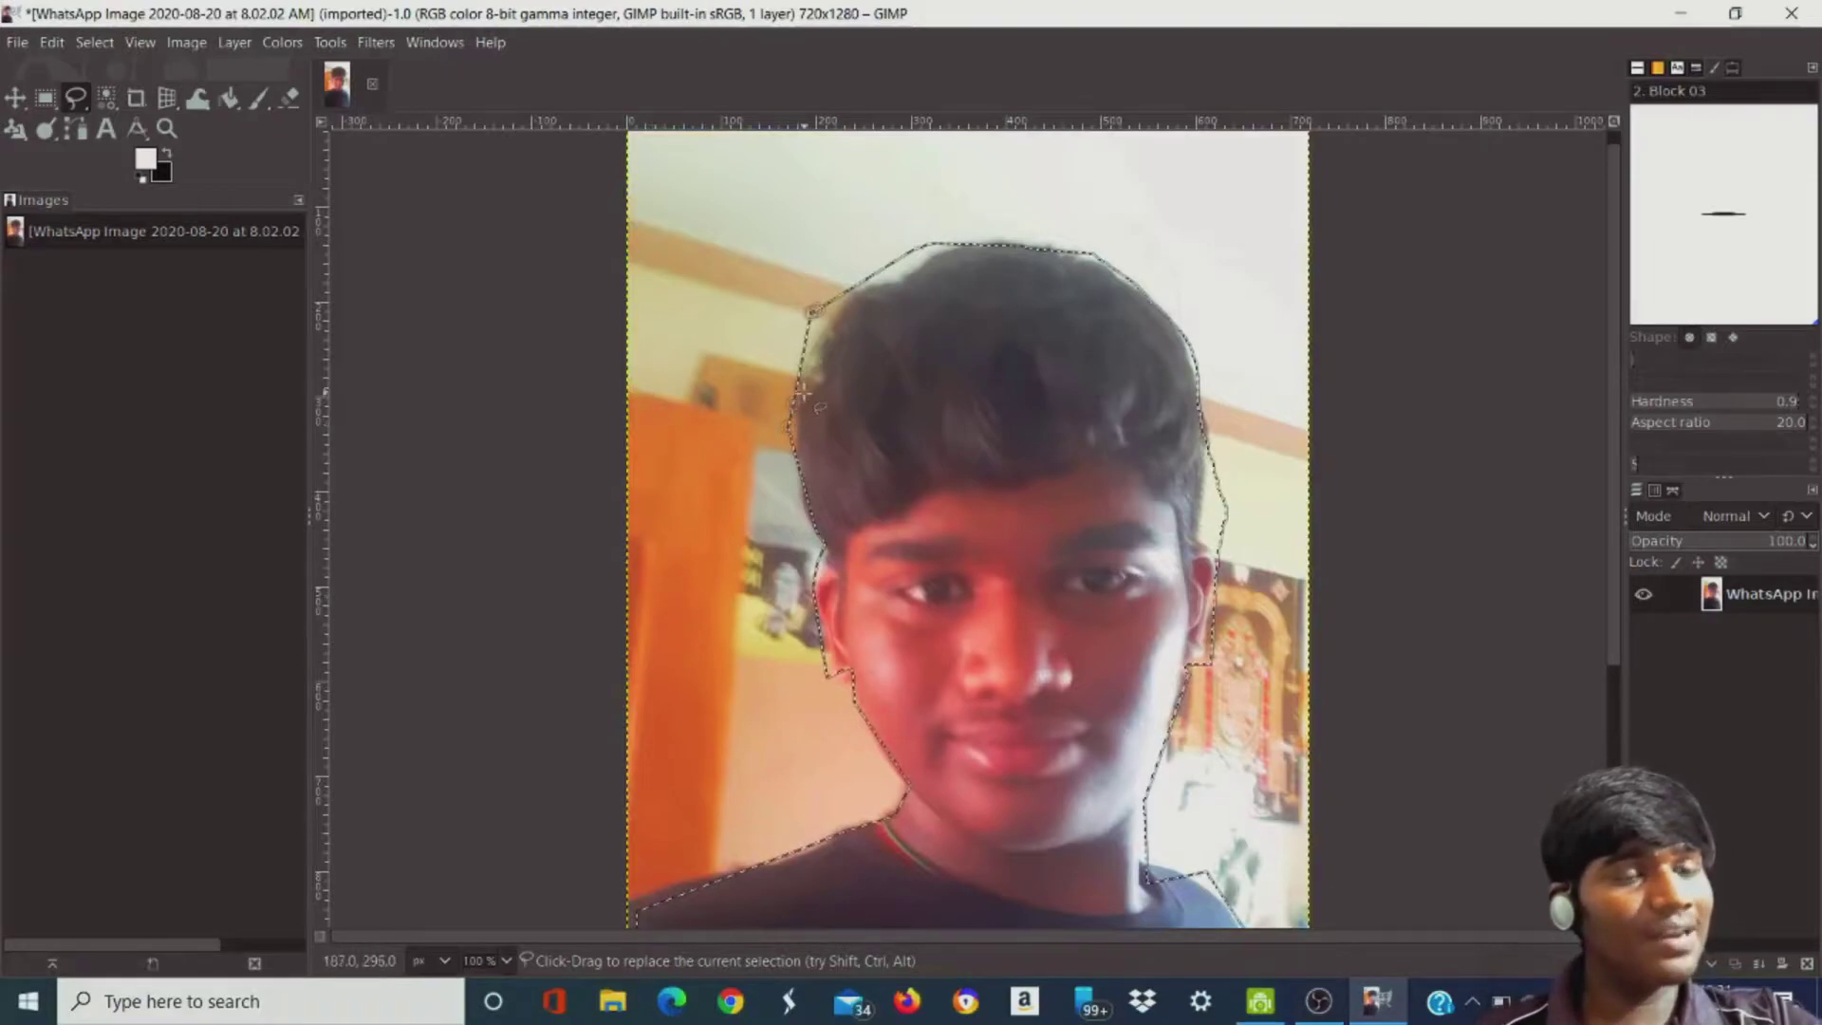
pyautogui.scroll(-6, 803, 389)
pyautogui.scroll(3, 716, 399)
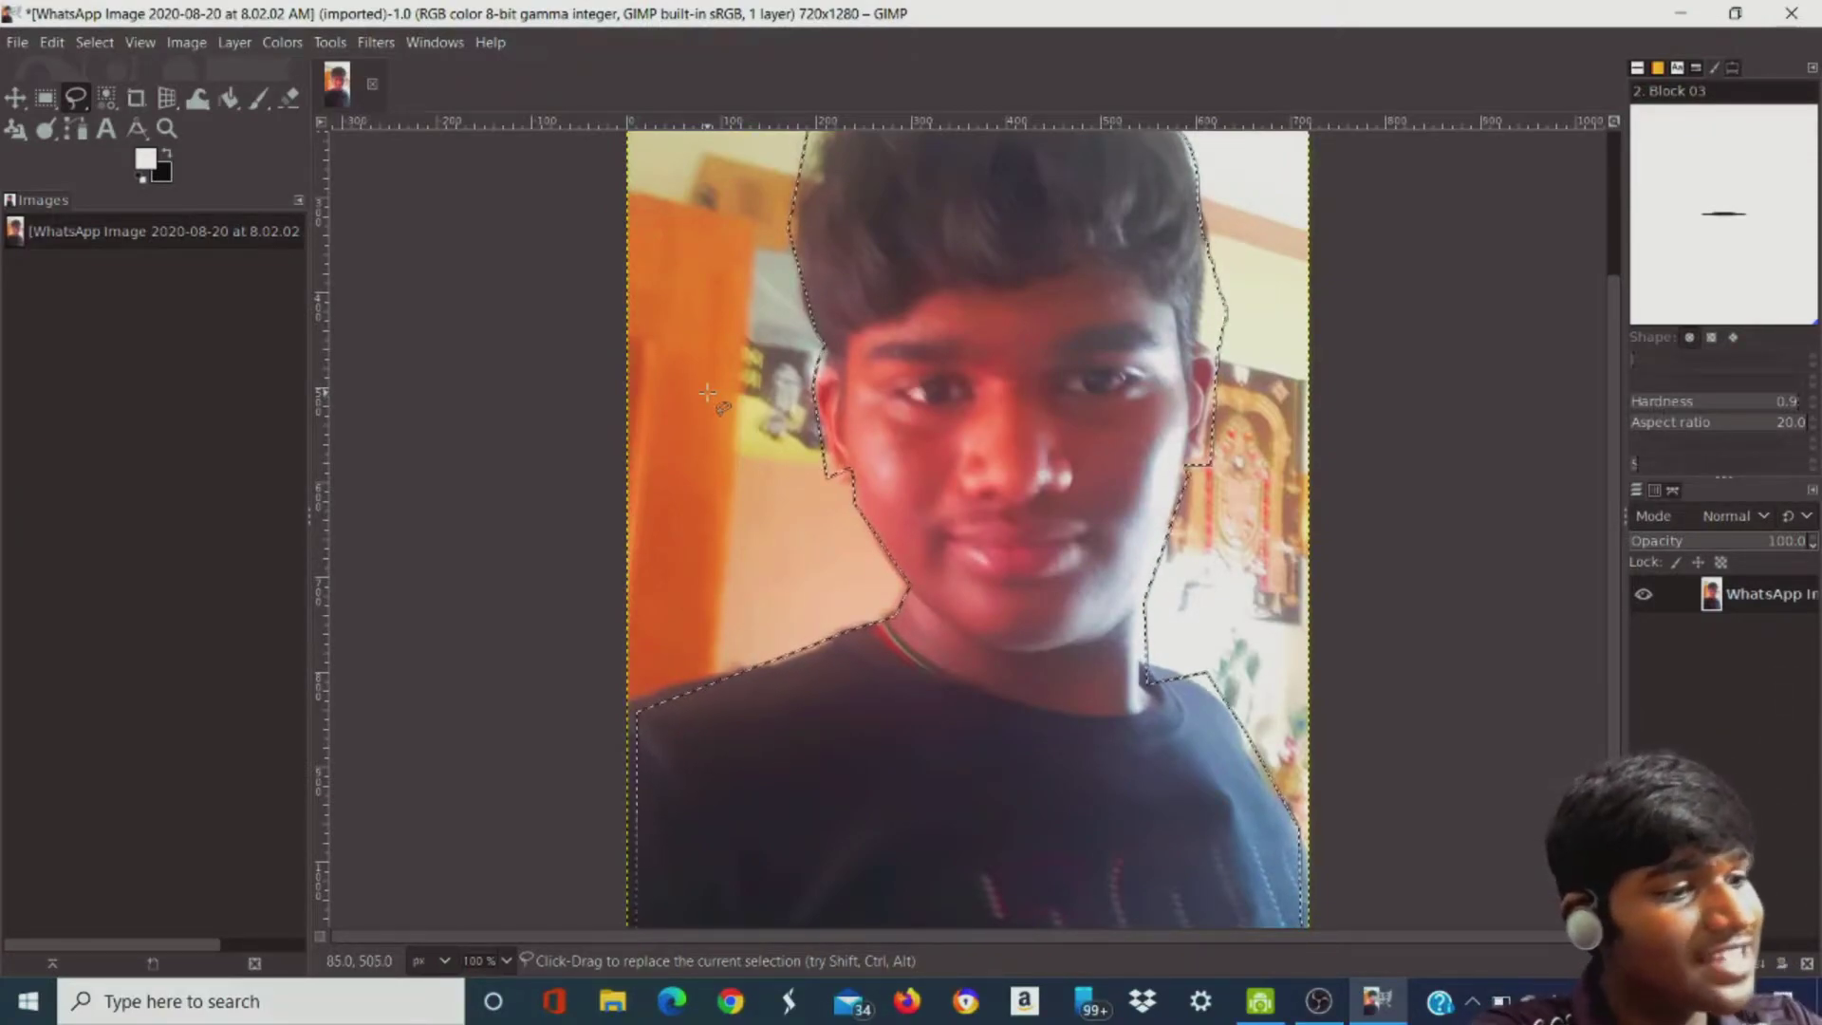
pyautogui.press('x')
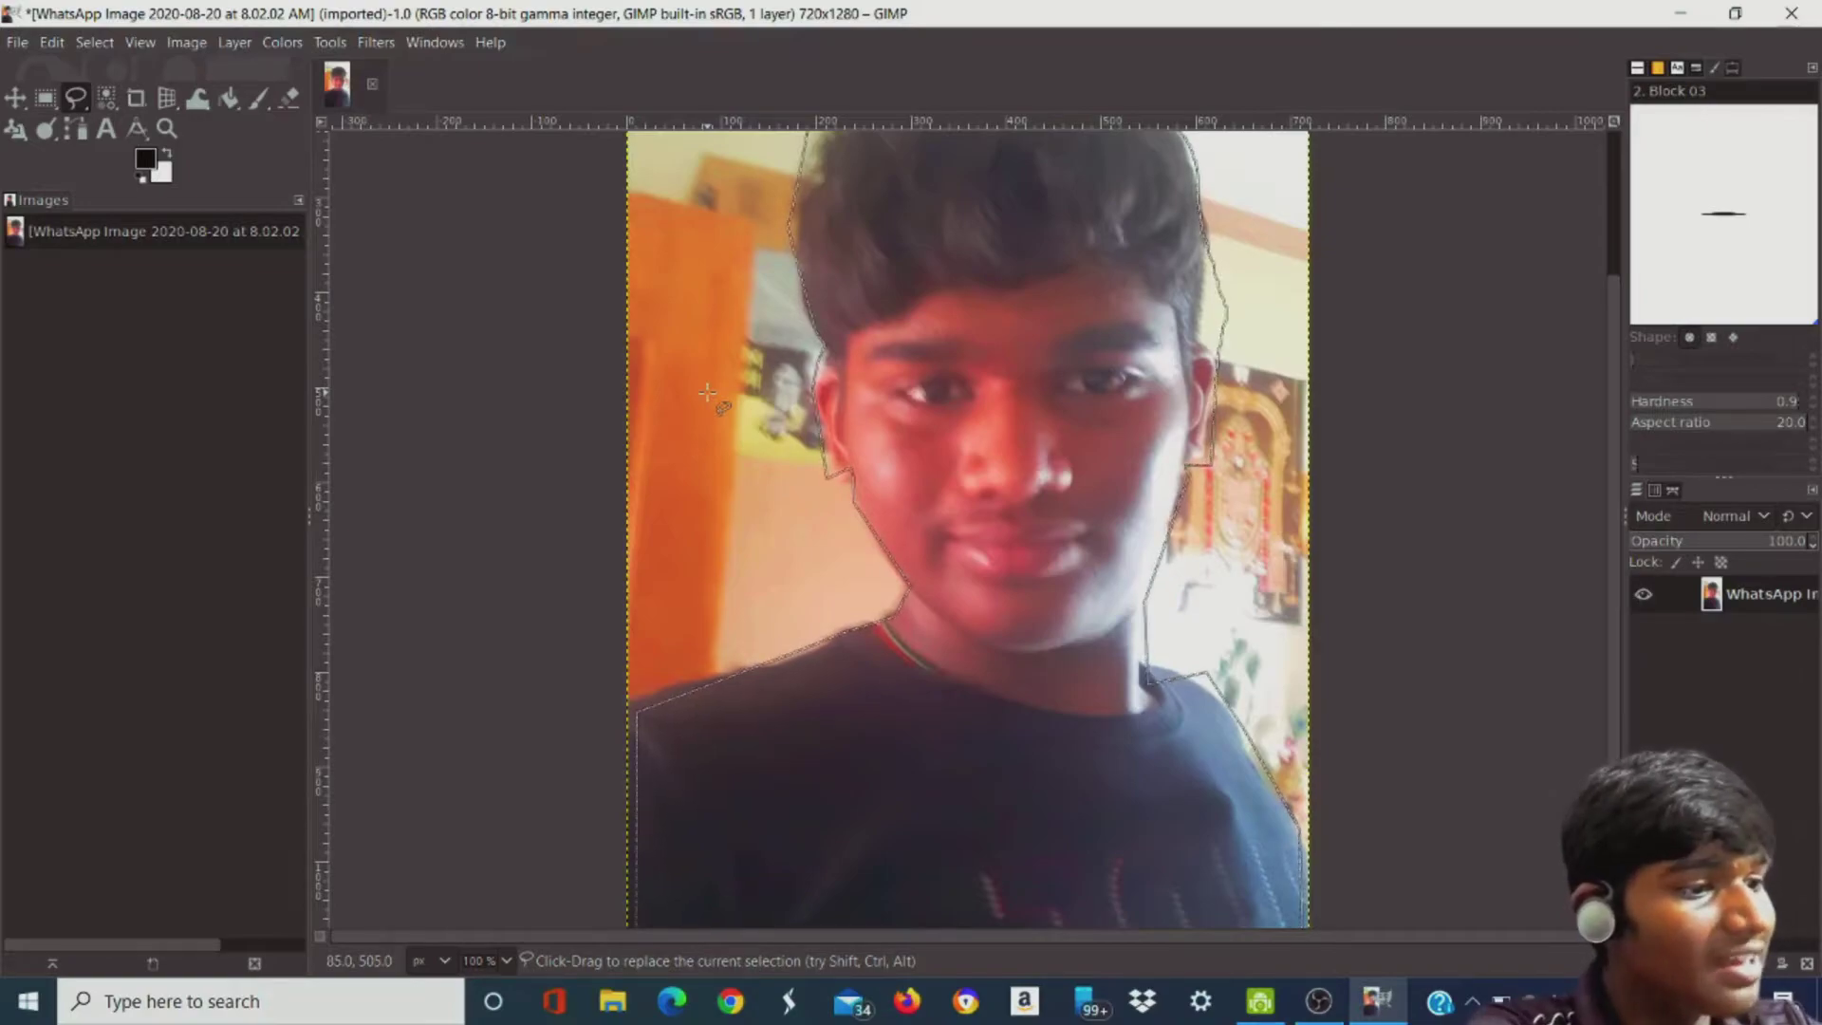
pyautogui.hotkey('ctrl', 'x')
pyautogui.press('x')
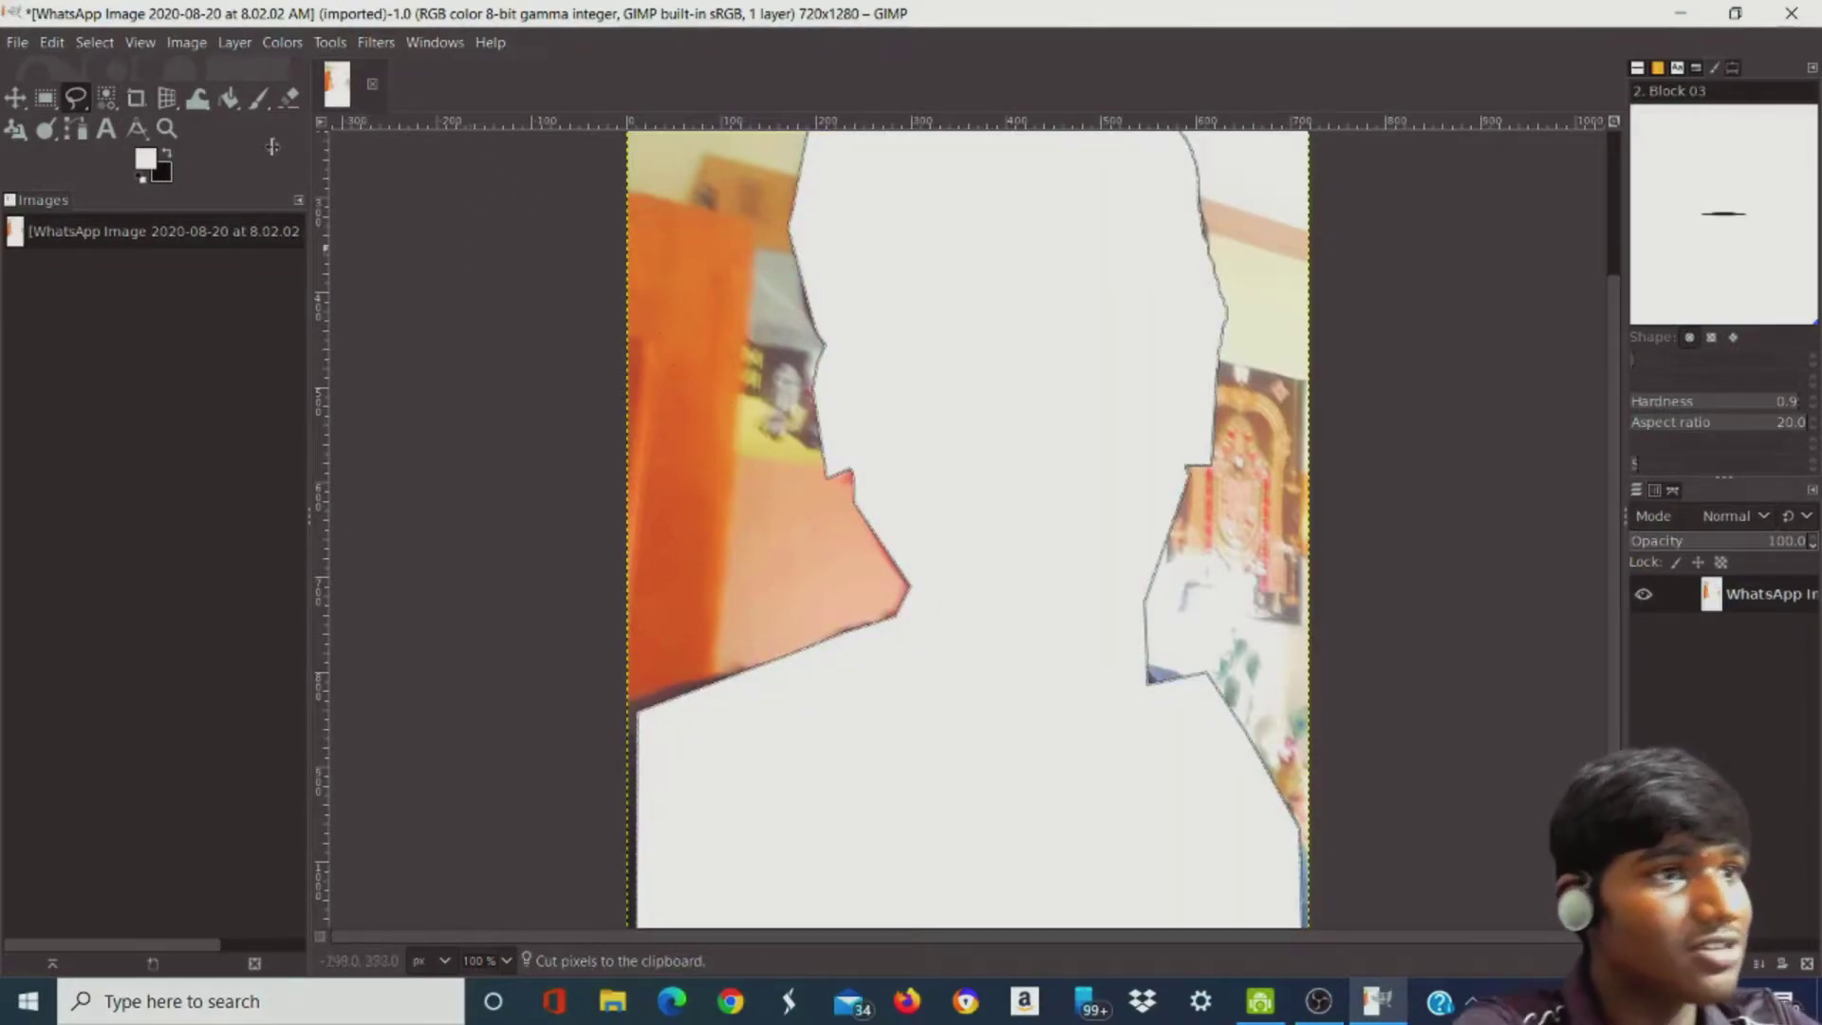
# Open the red hibiscus photo photo_2020-09-24_14-52-21.jpg from Documents
pyautogui.click(15, 42)
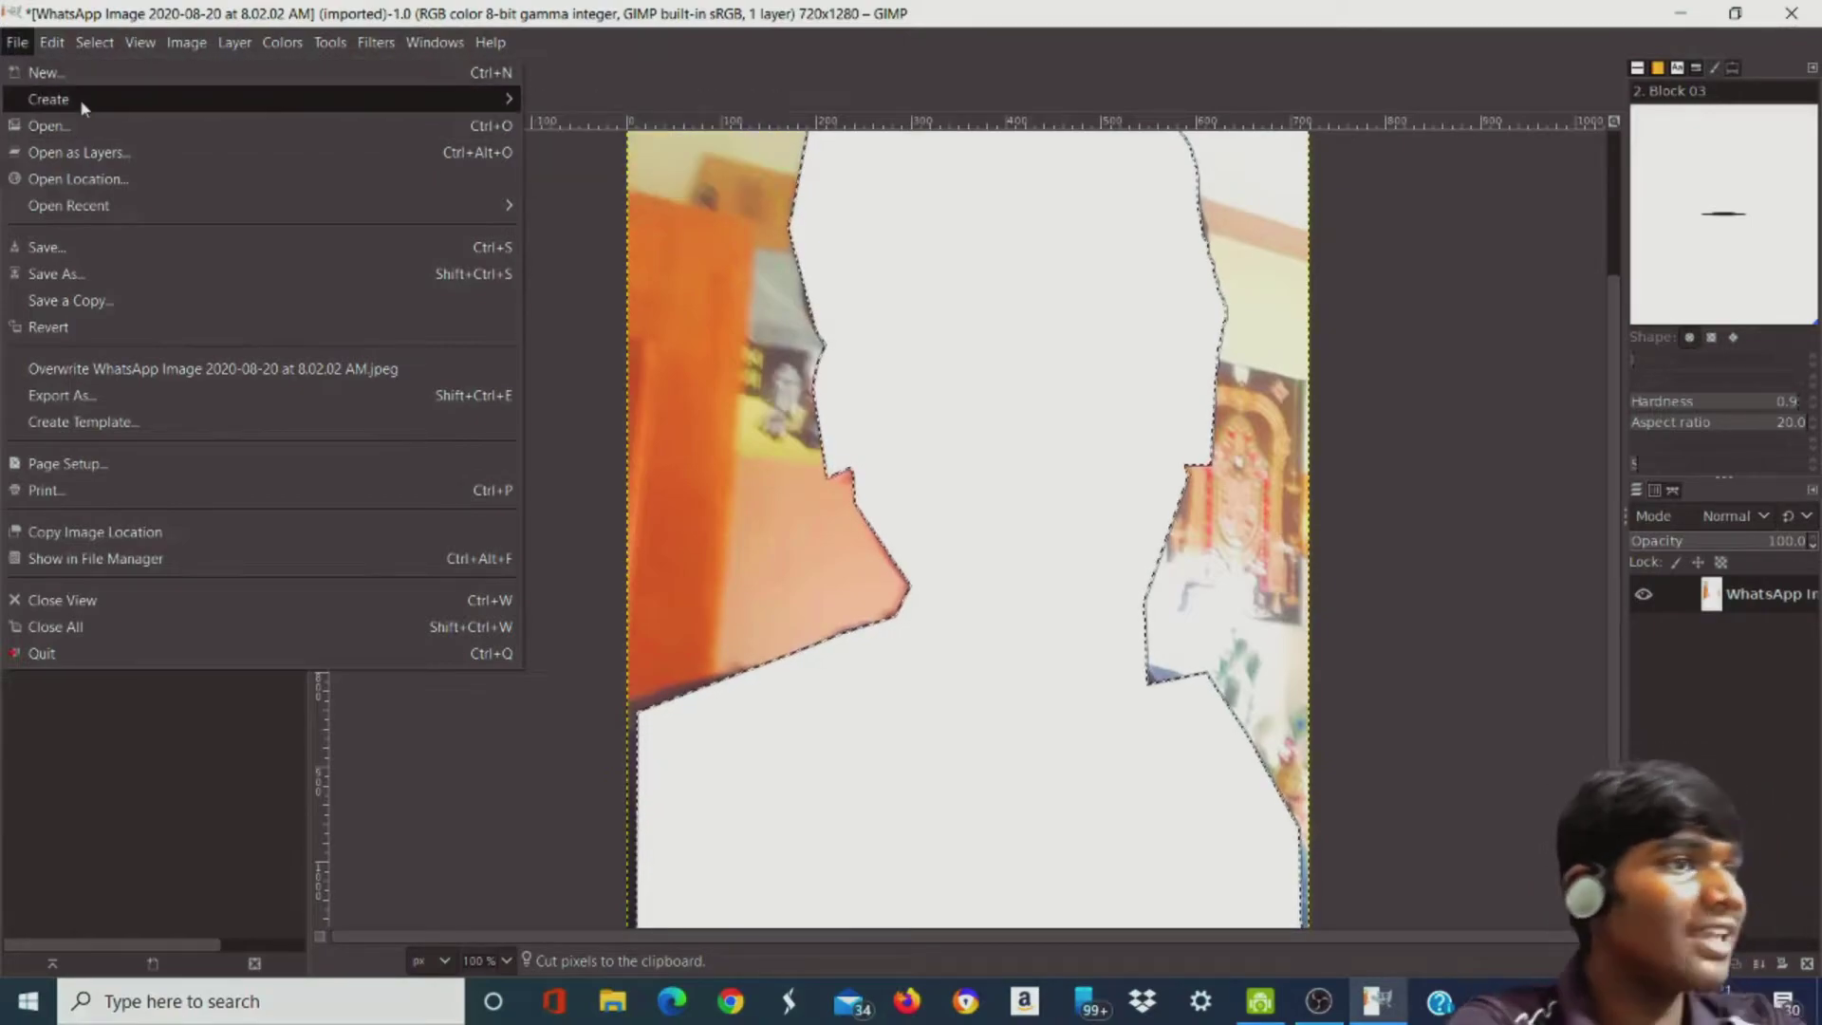
pyautogui.click(71, 125)
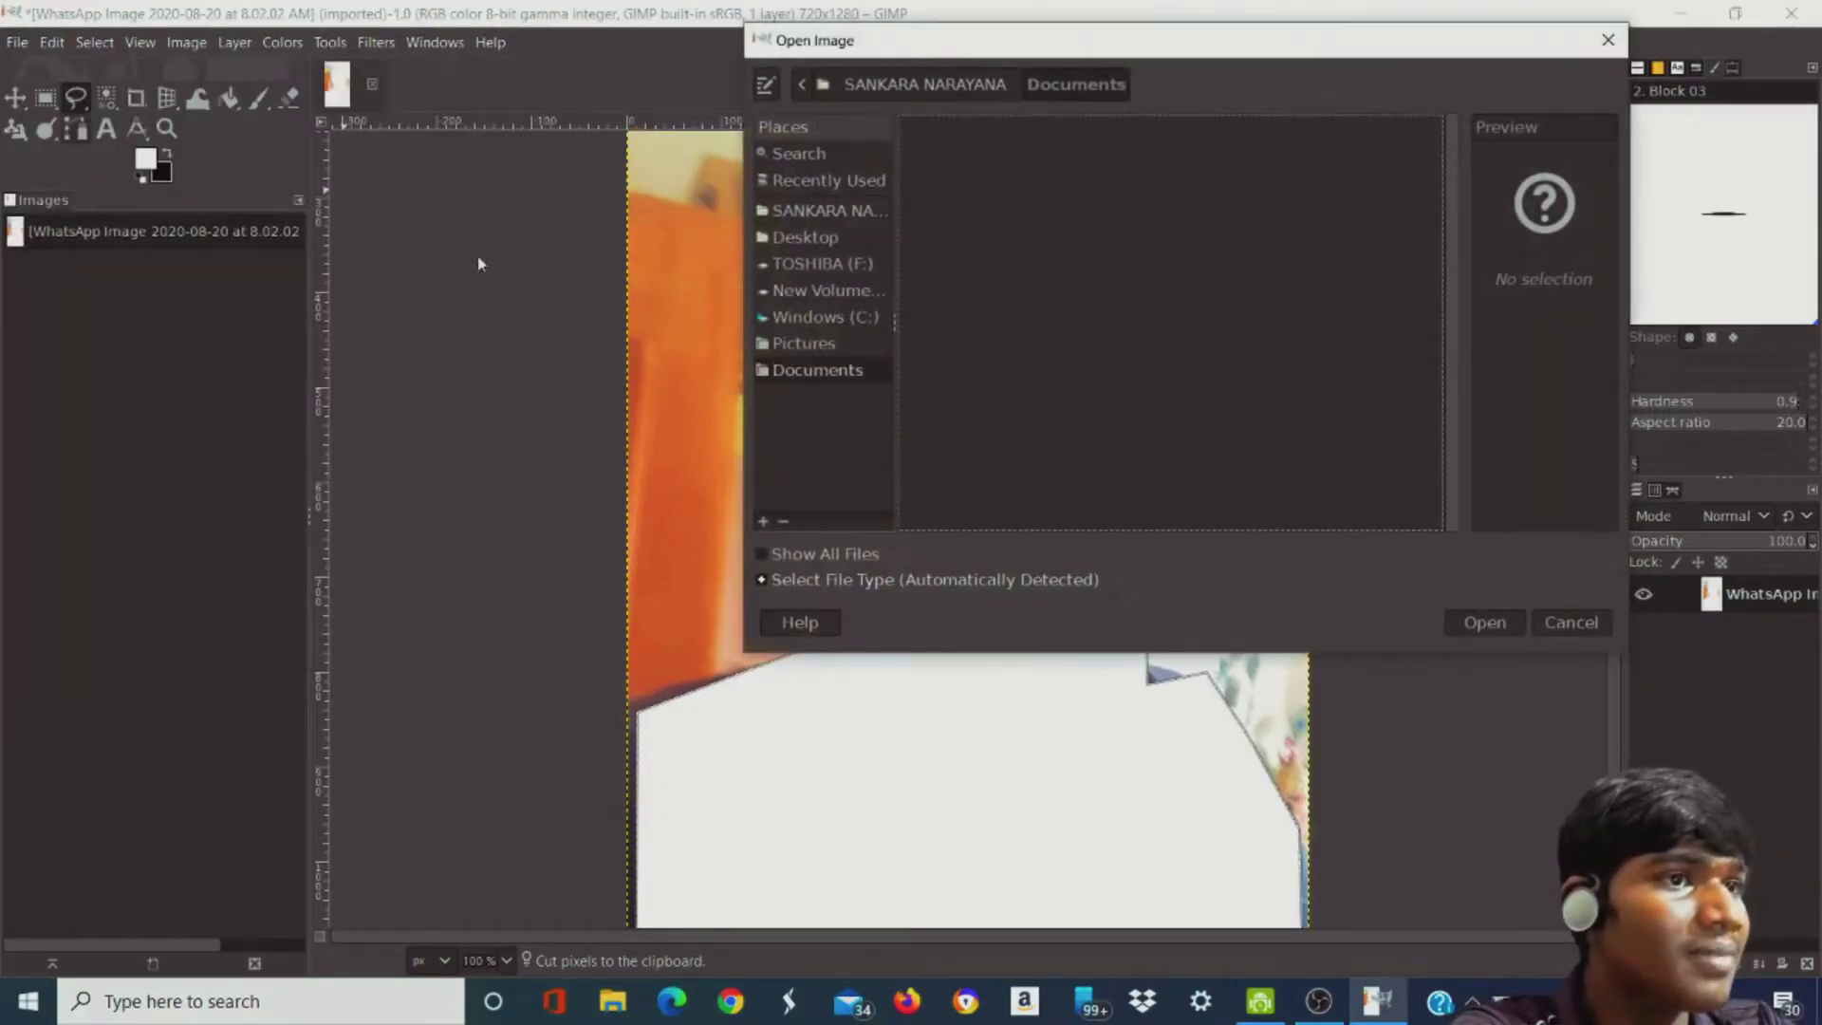
pyautogui.click(980, 280)
pyautogui.scroll(5, 1187, 503)
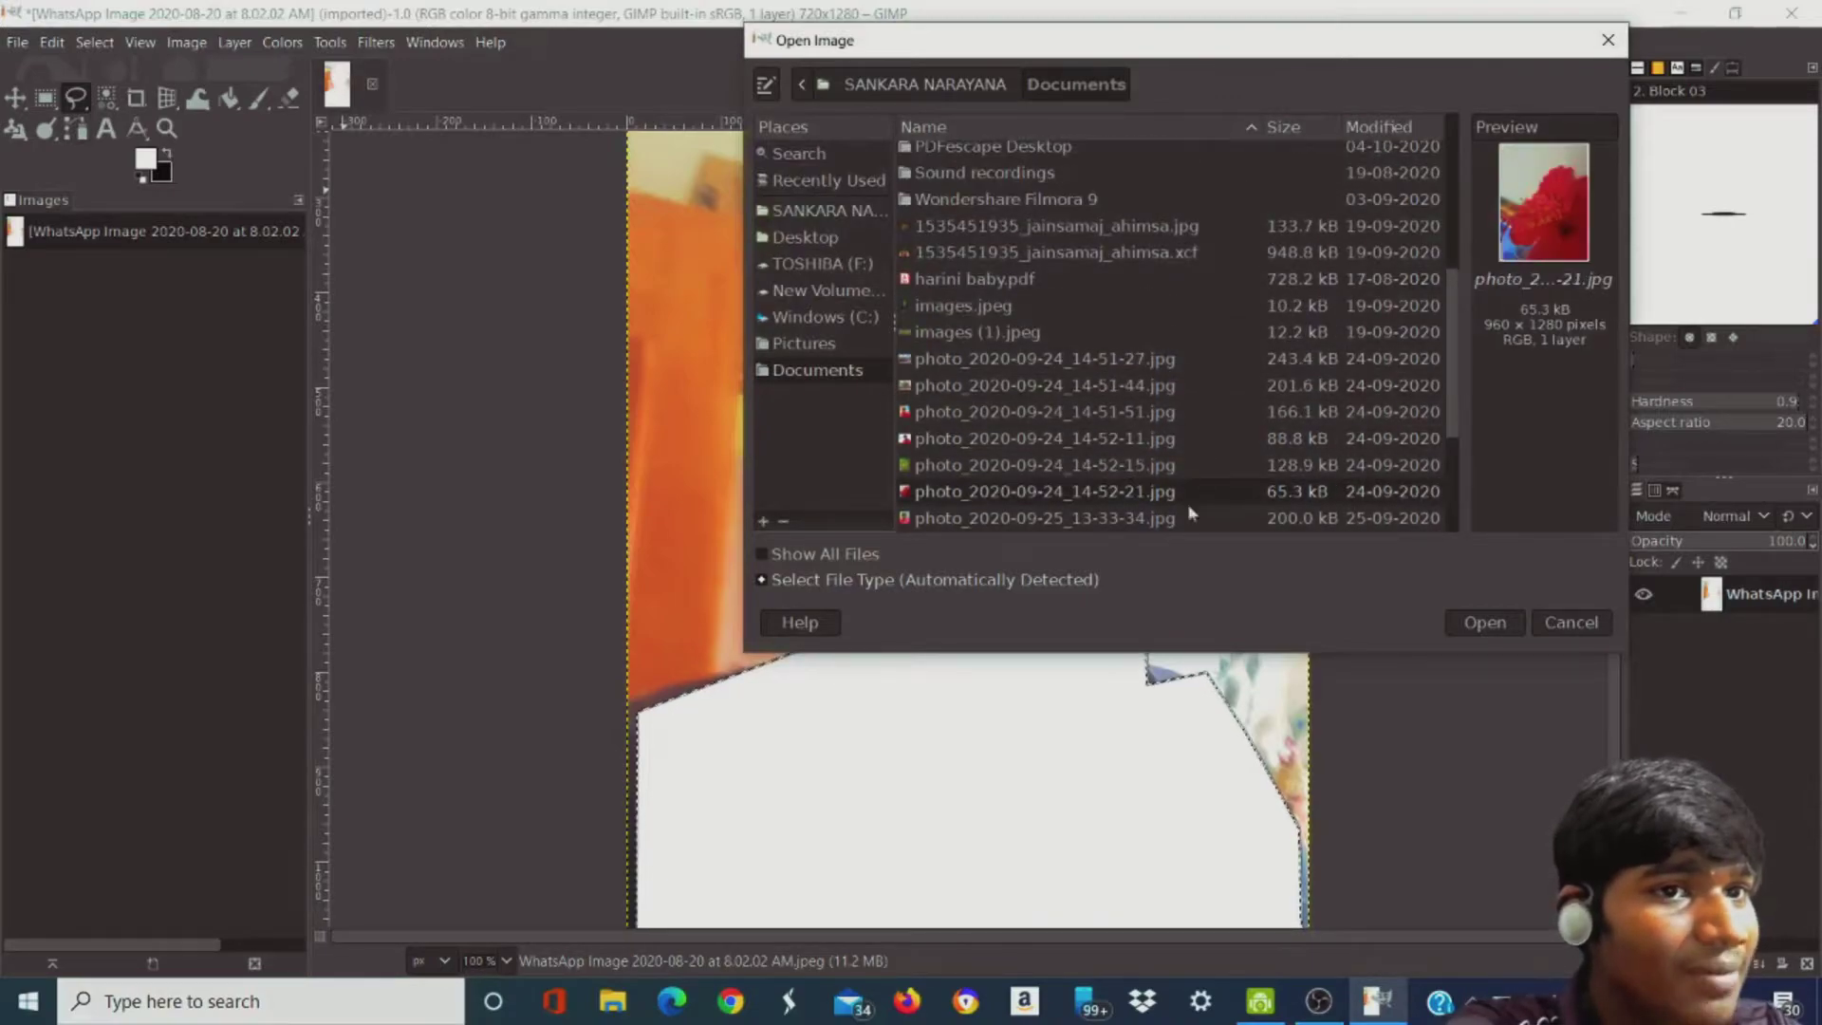
pyautogui.click(1480, 624)
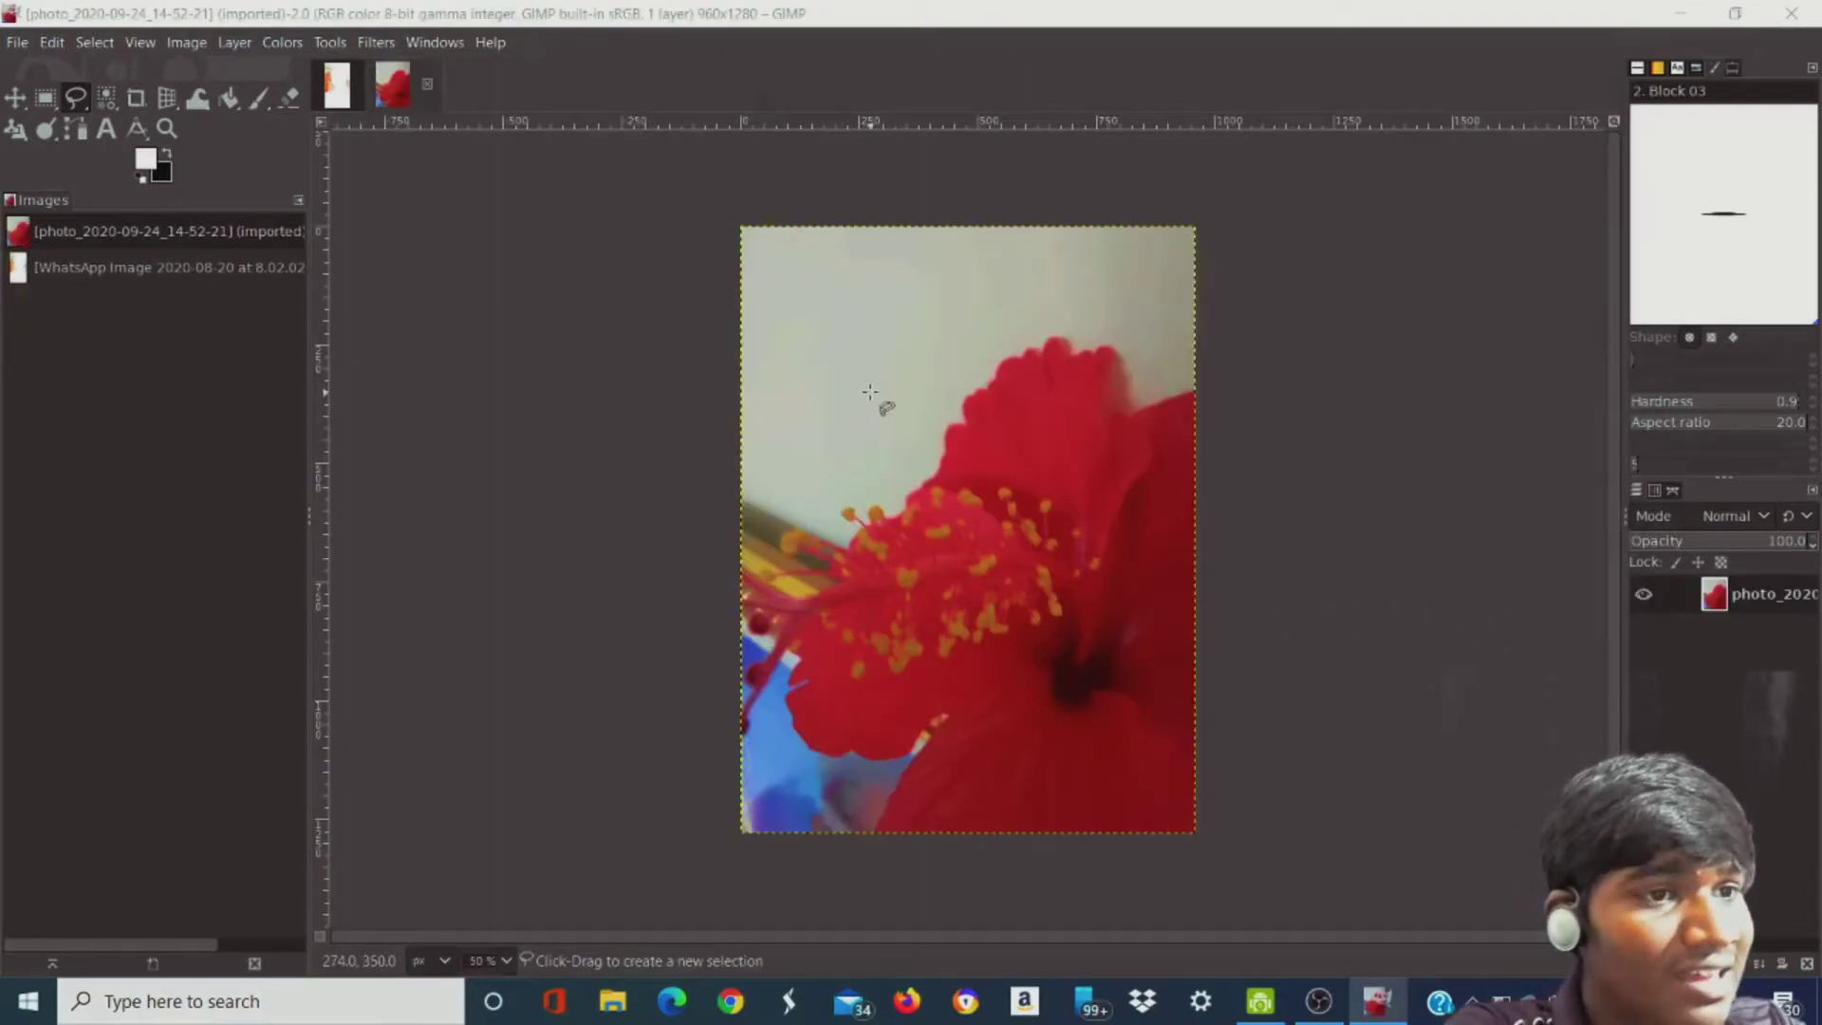
# Zoom the hibiscus photo to 200% then 100%, and paste the cut-out person as a floating layer
pyautogui.rightClick(870, 392)
pyautogui.moveTo(915, 505)
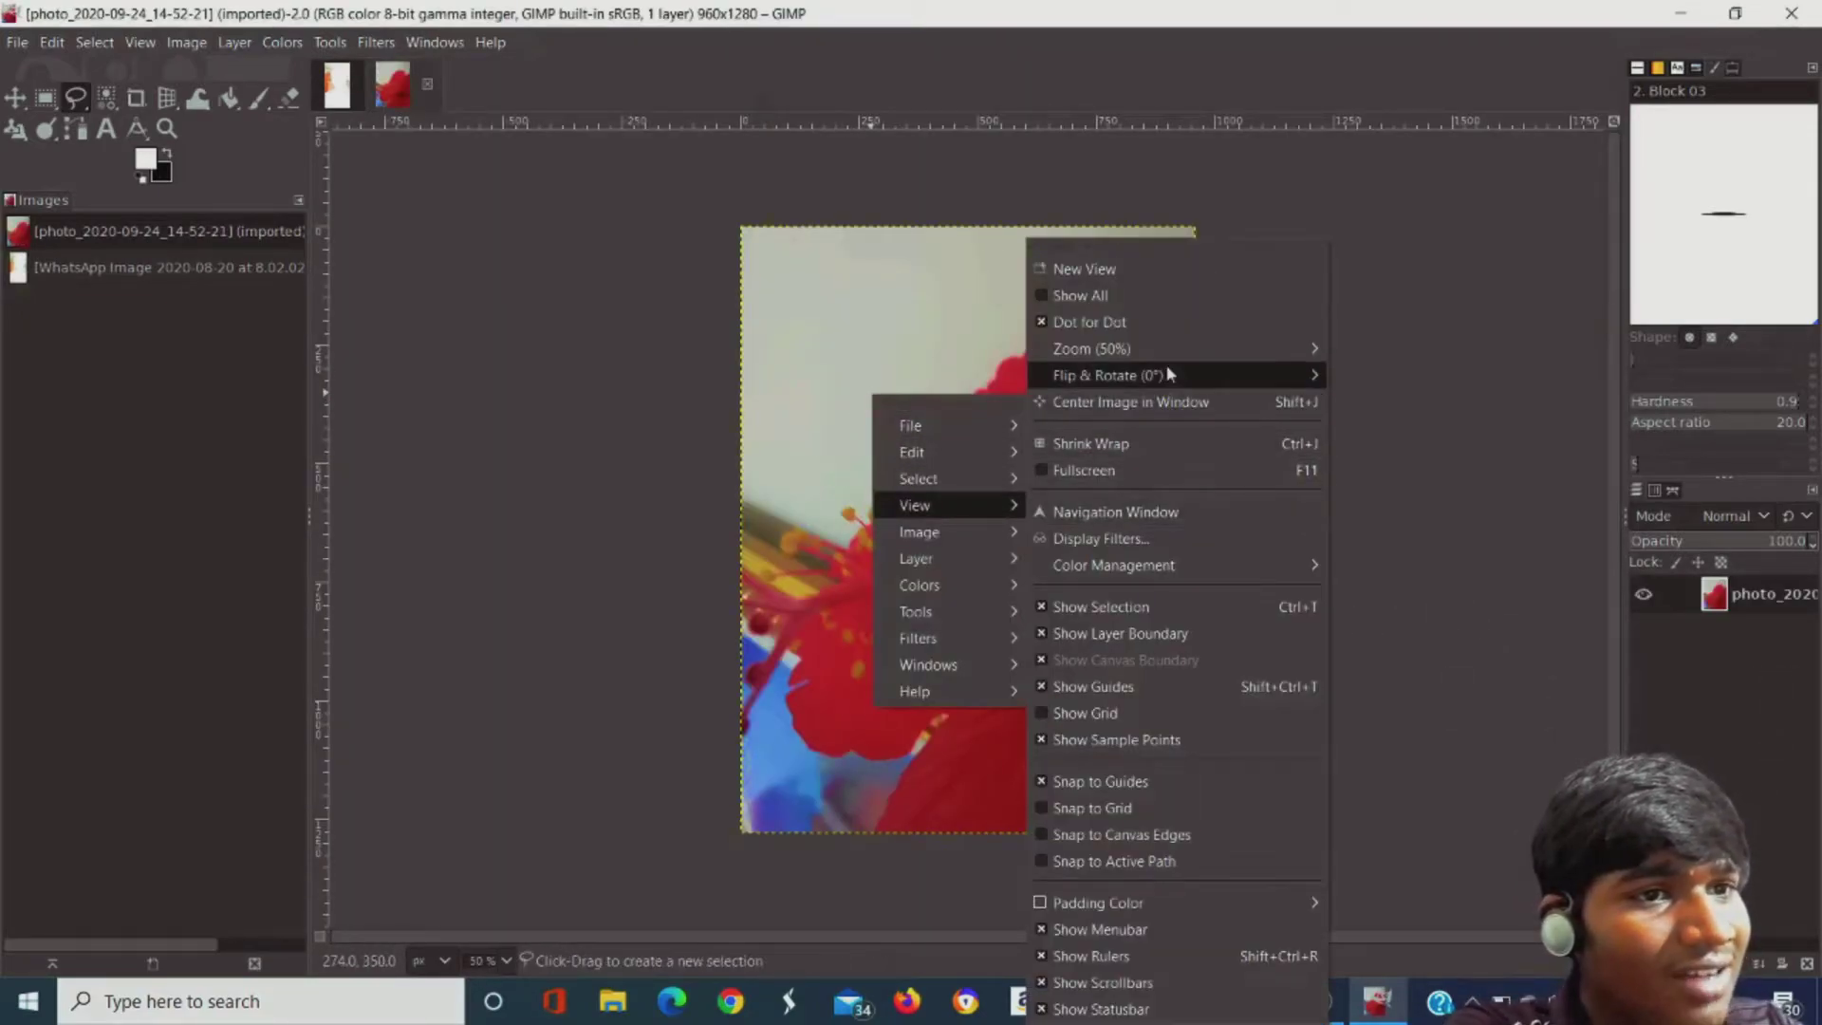
pyautogui.moveTo(1091, 349)
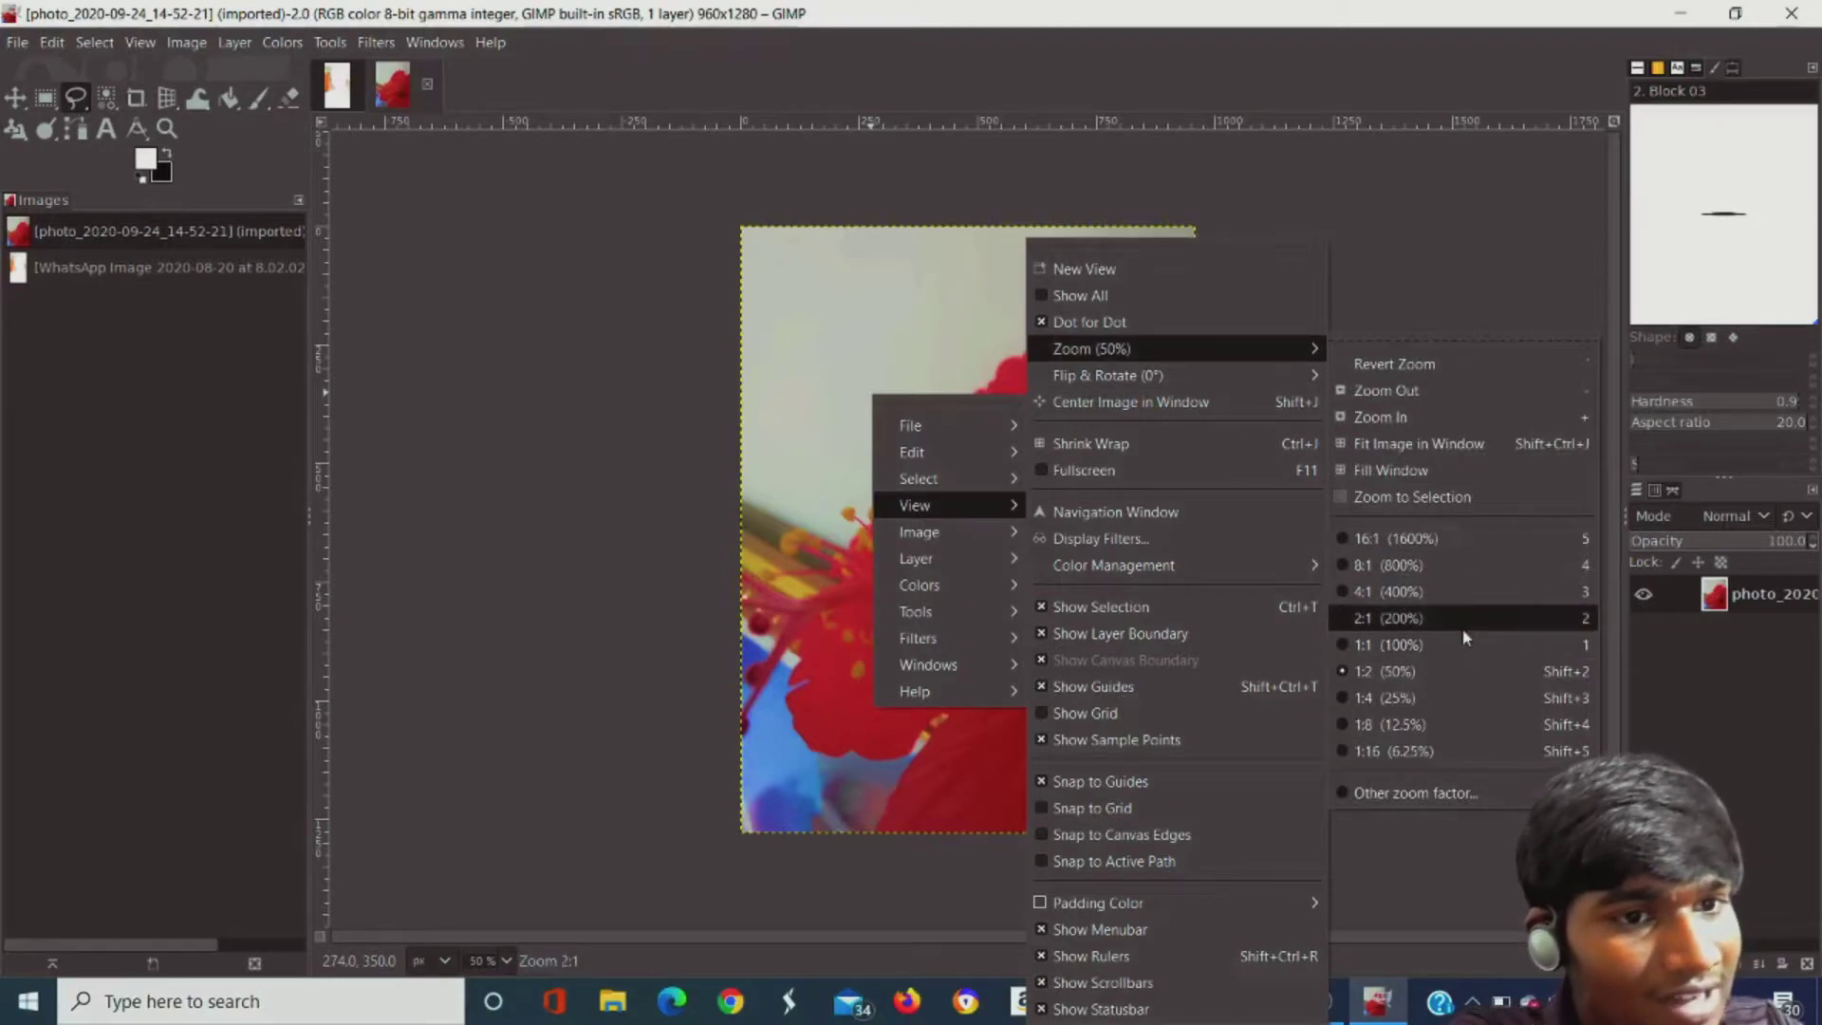
pyautogui.click(1452, 615)
pyautogui.rightClick(1431, 595)
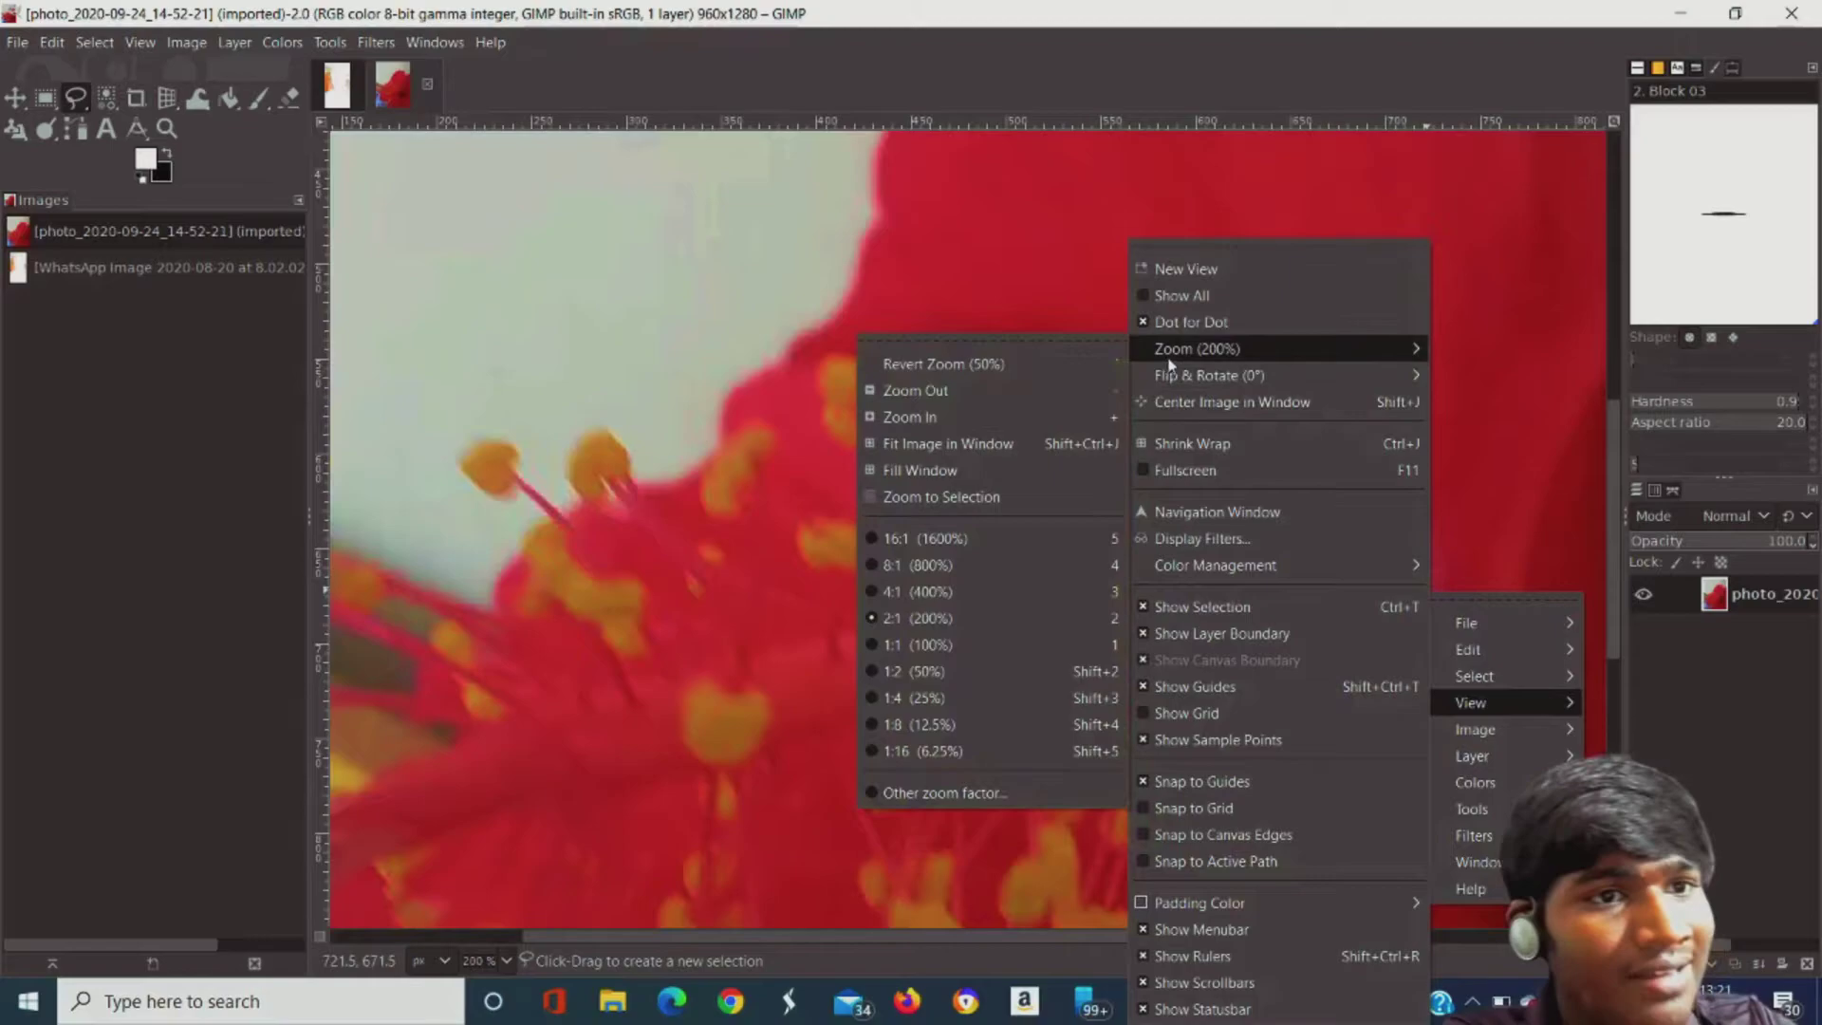
pyautogui.moveTo(1471, 703)
pyautogui.moveTo(1195, 349)
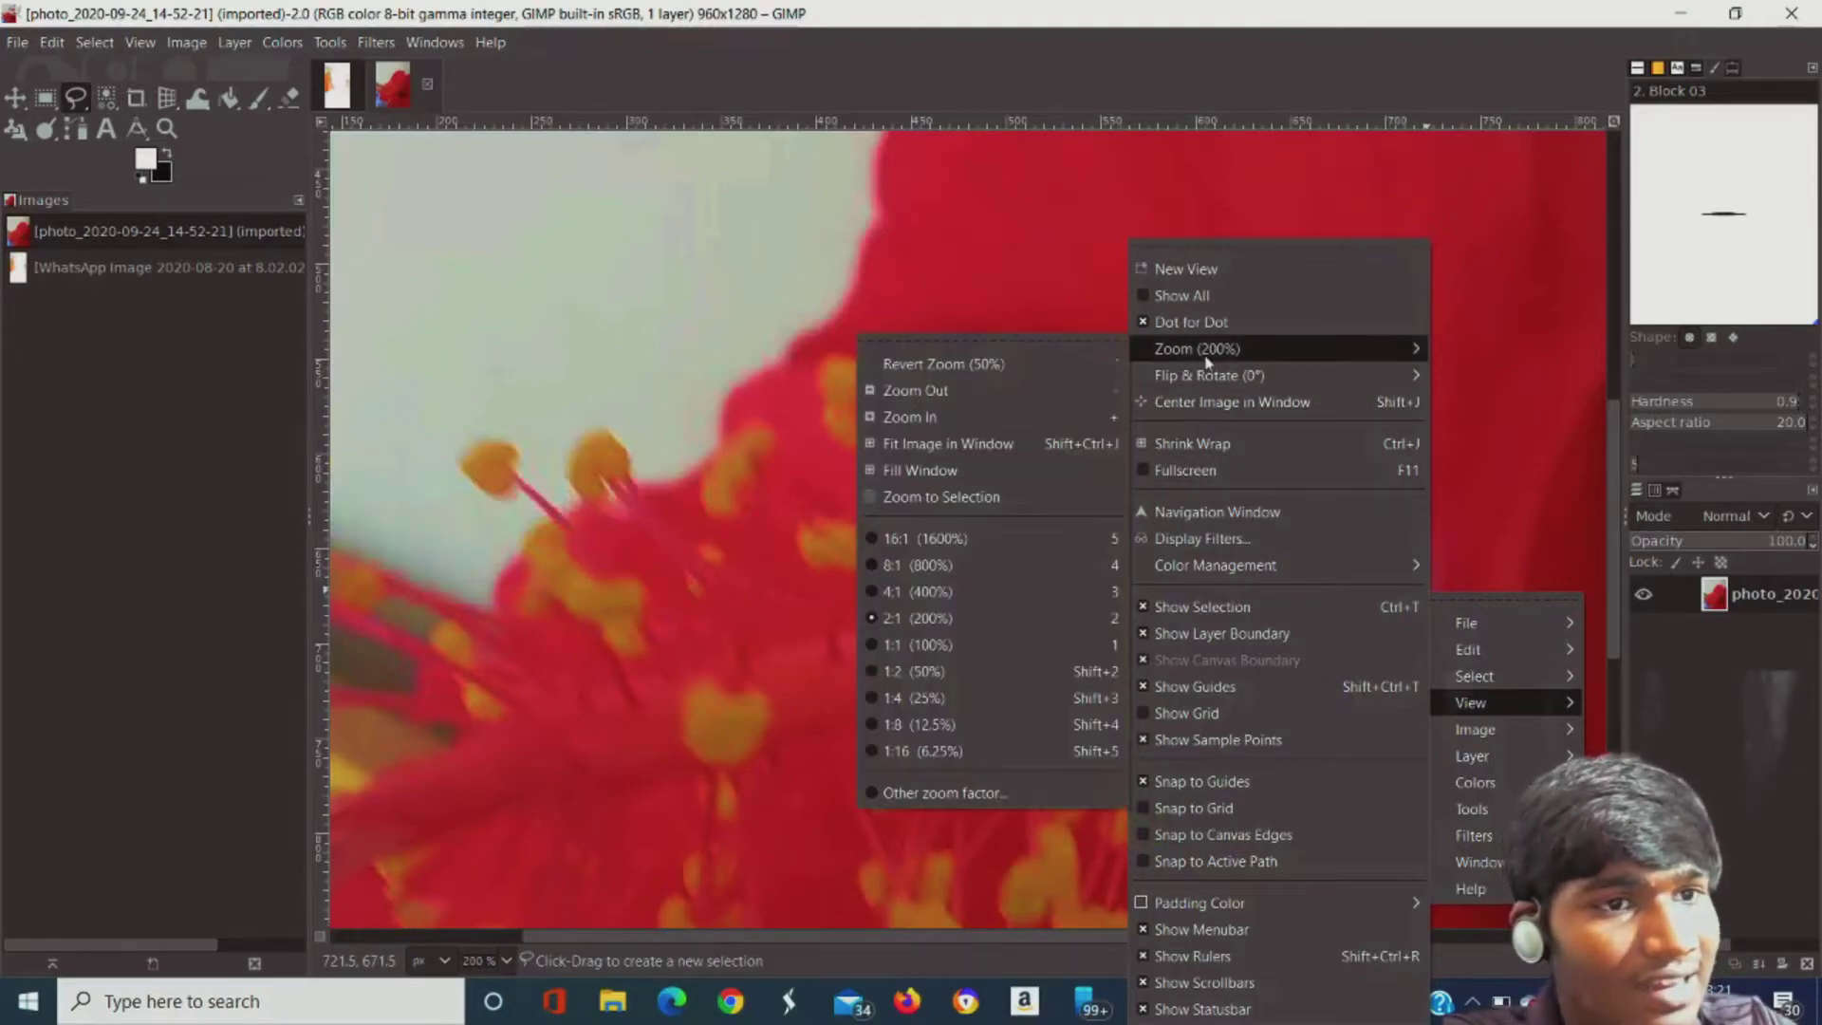
pyautogui.click(975, 643)
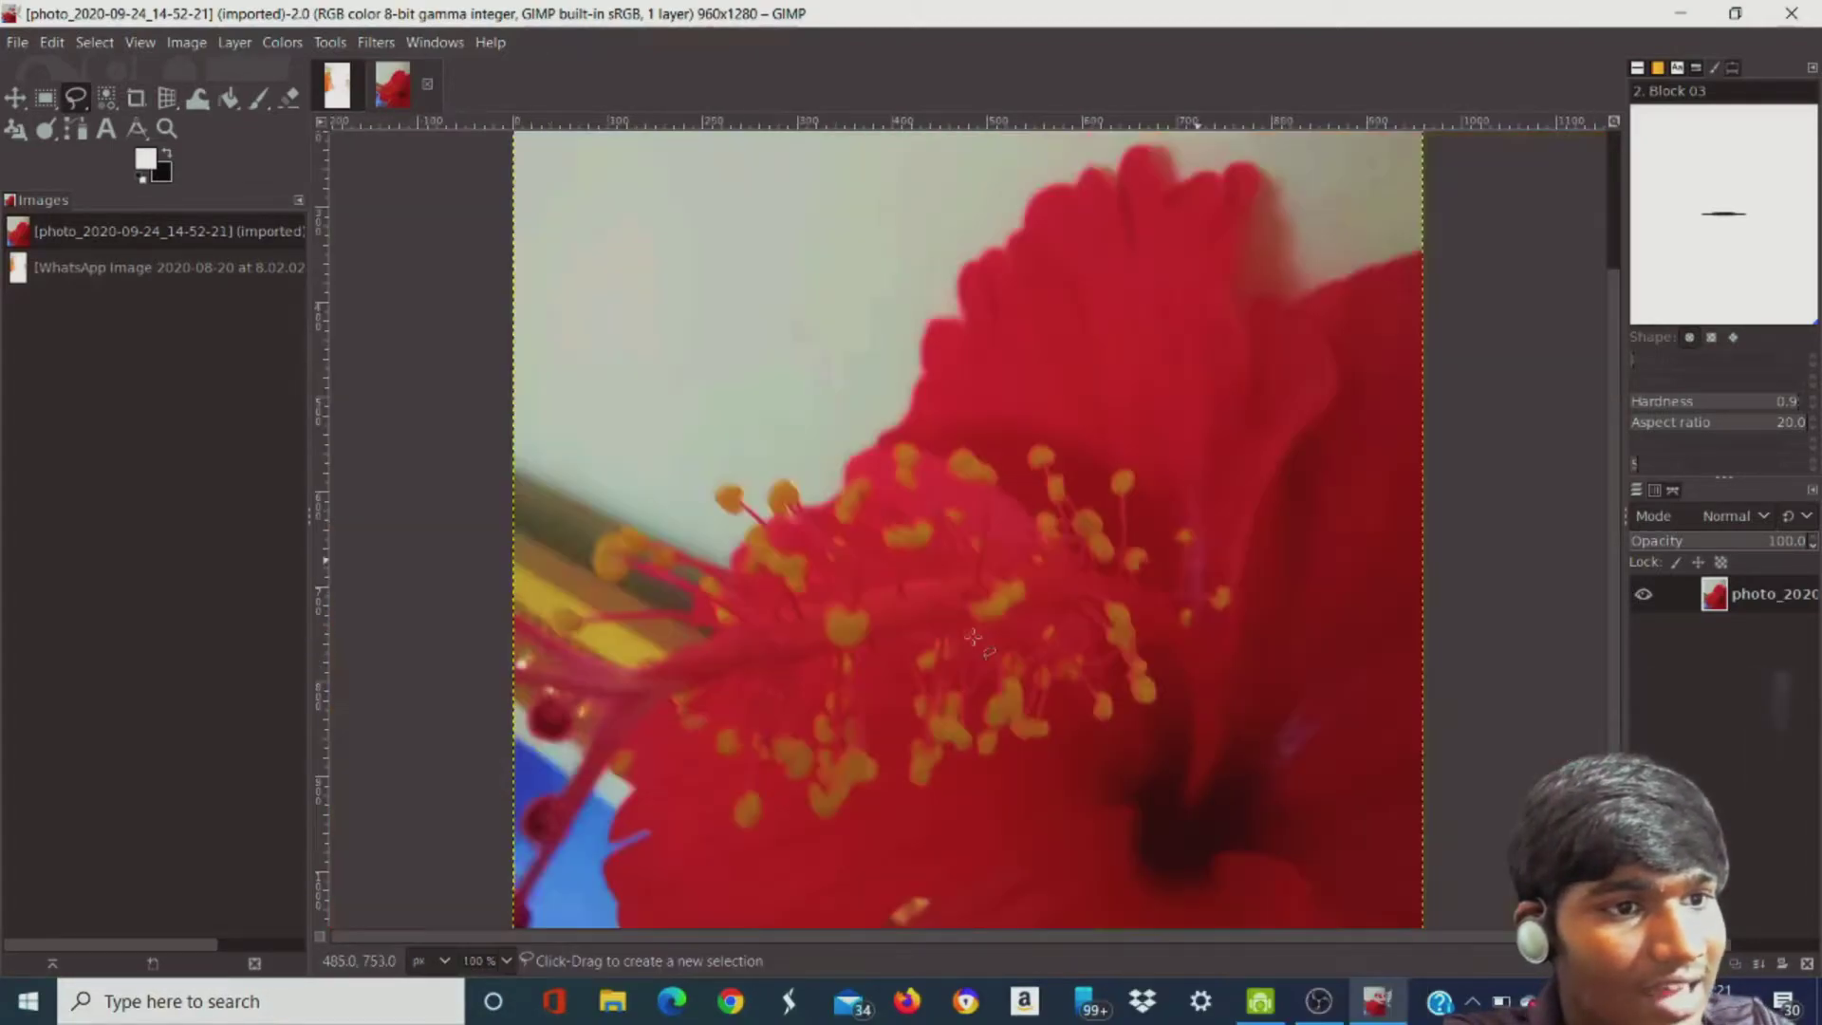
pyautogui.scroll(-2, 961, 587)
pyautogui.scroll(4, 963, 586)
pyautogui.scroll(-2, 966, 584)
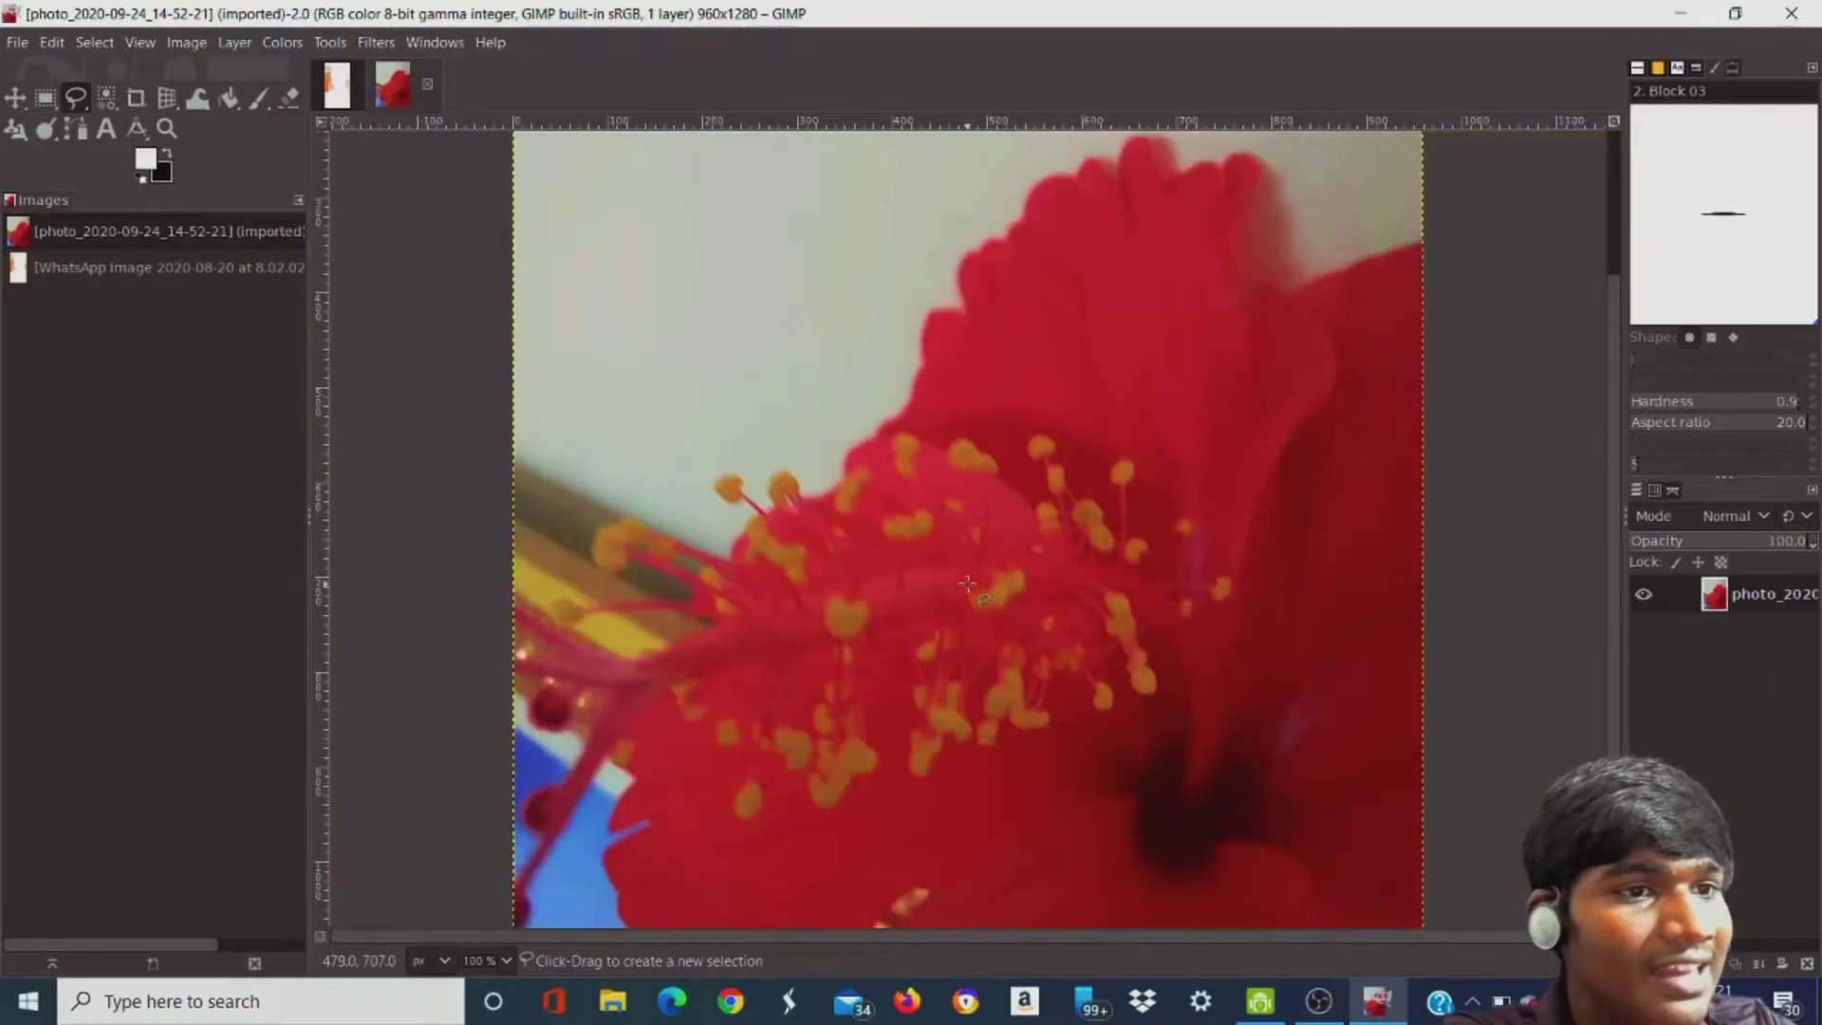
pyautogui.scroll(-2, 759, 355)
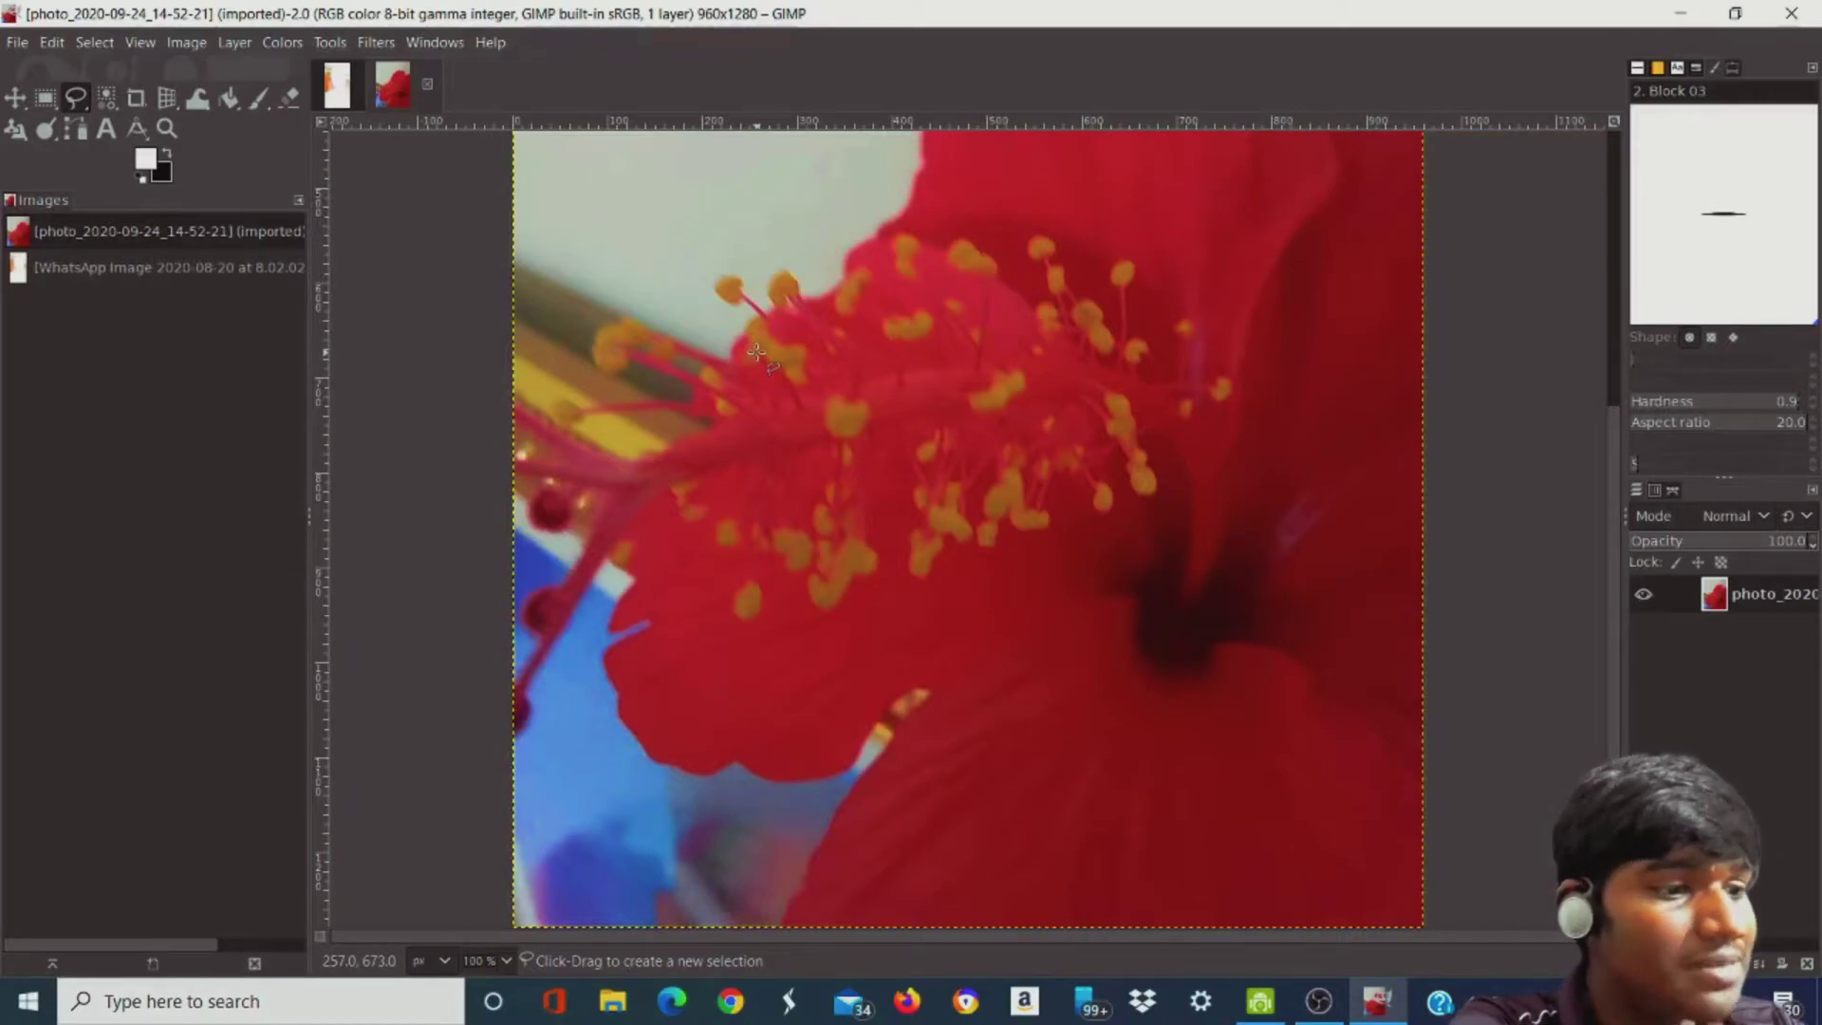
pyautogui.hotkey('ctrl', 'v')
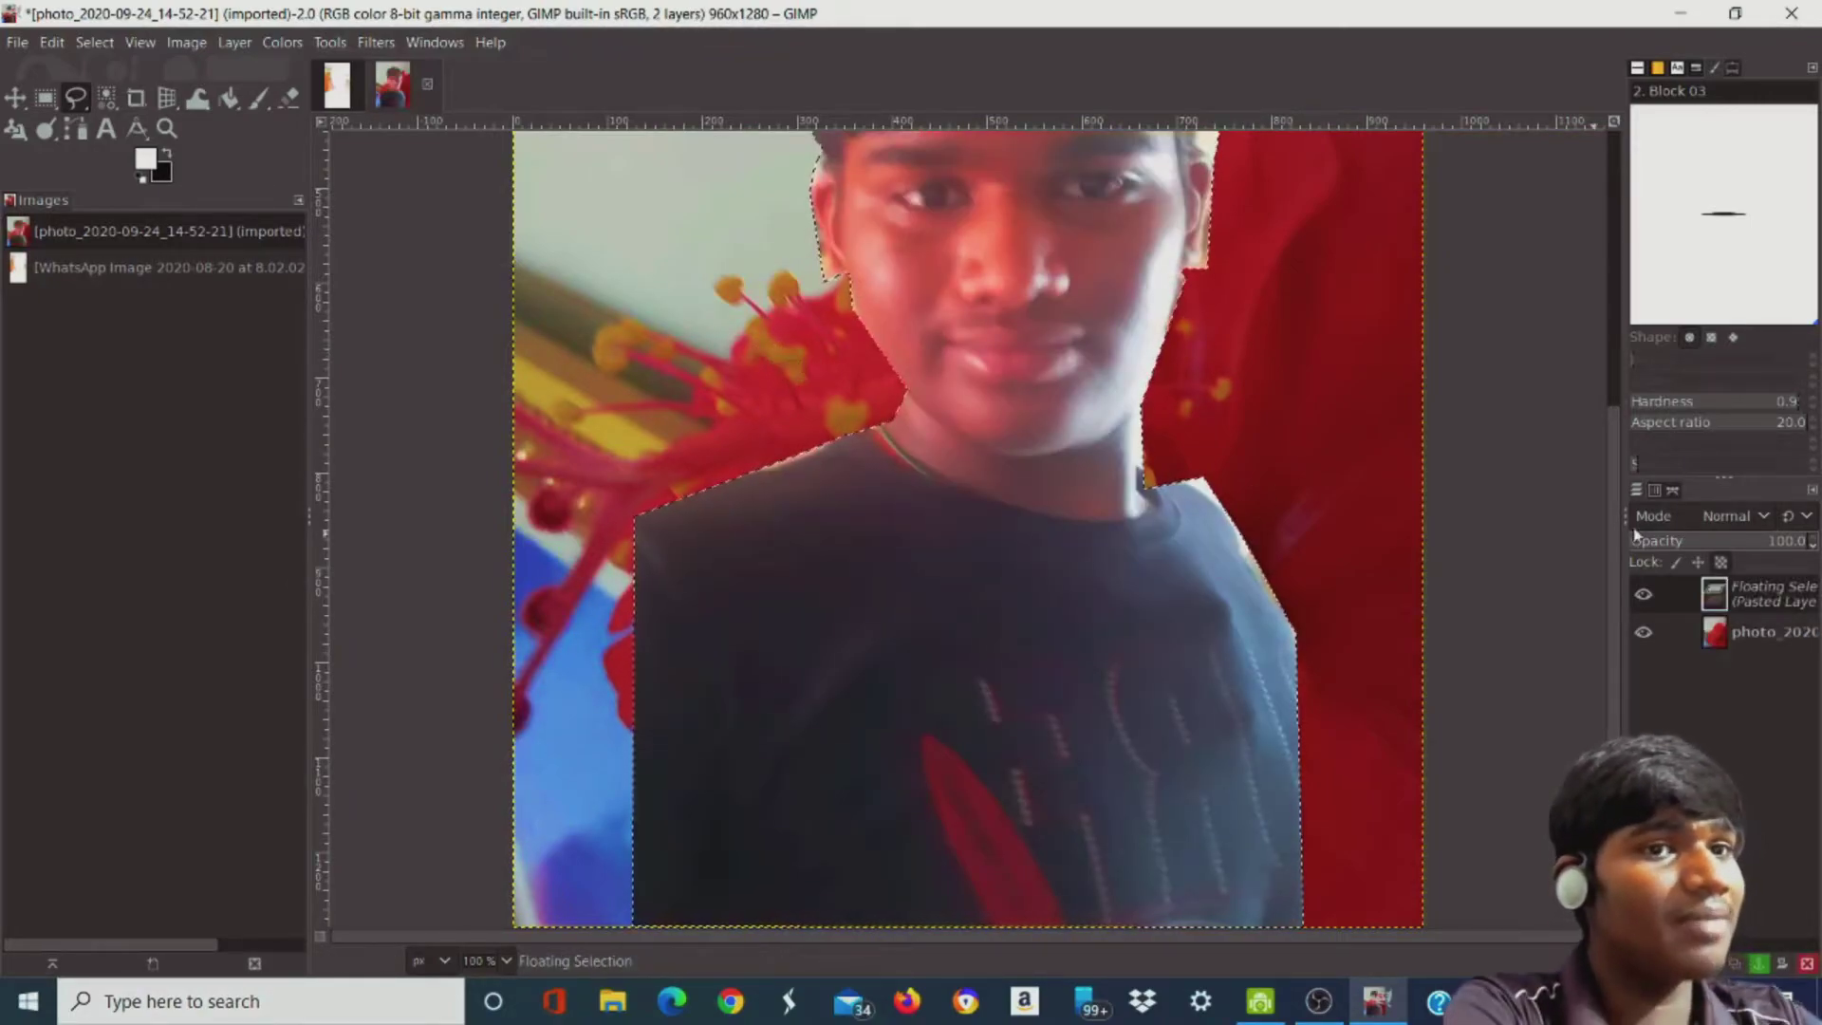
# Zoom the composite out to 50% and start the Scale tool on the pasted person
pyautogui.rightClick(816, 372)
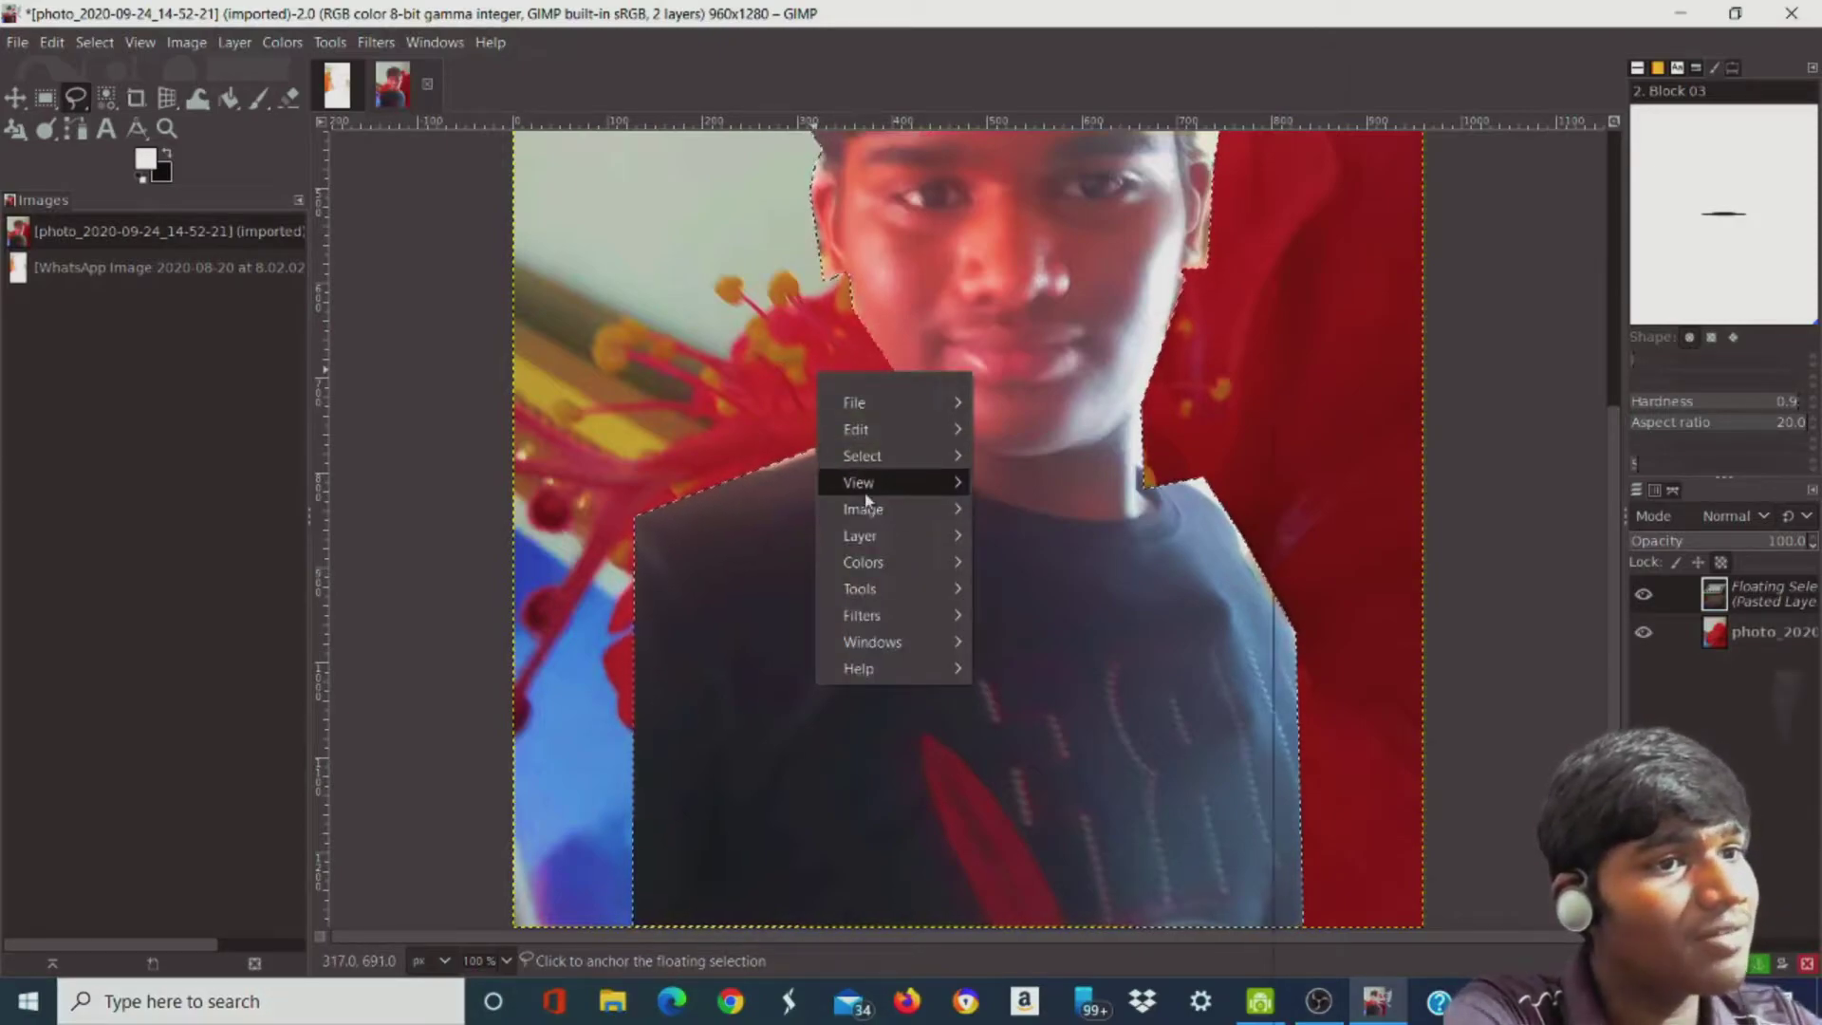
pyautogui.moveTo(1039, 349)
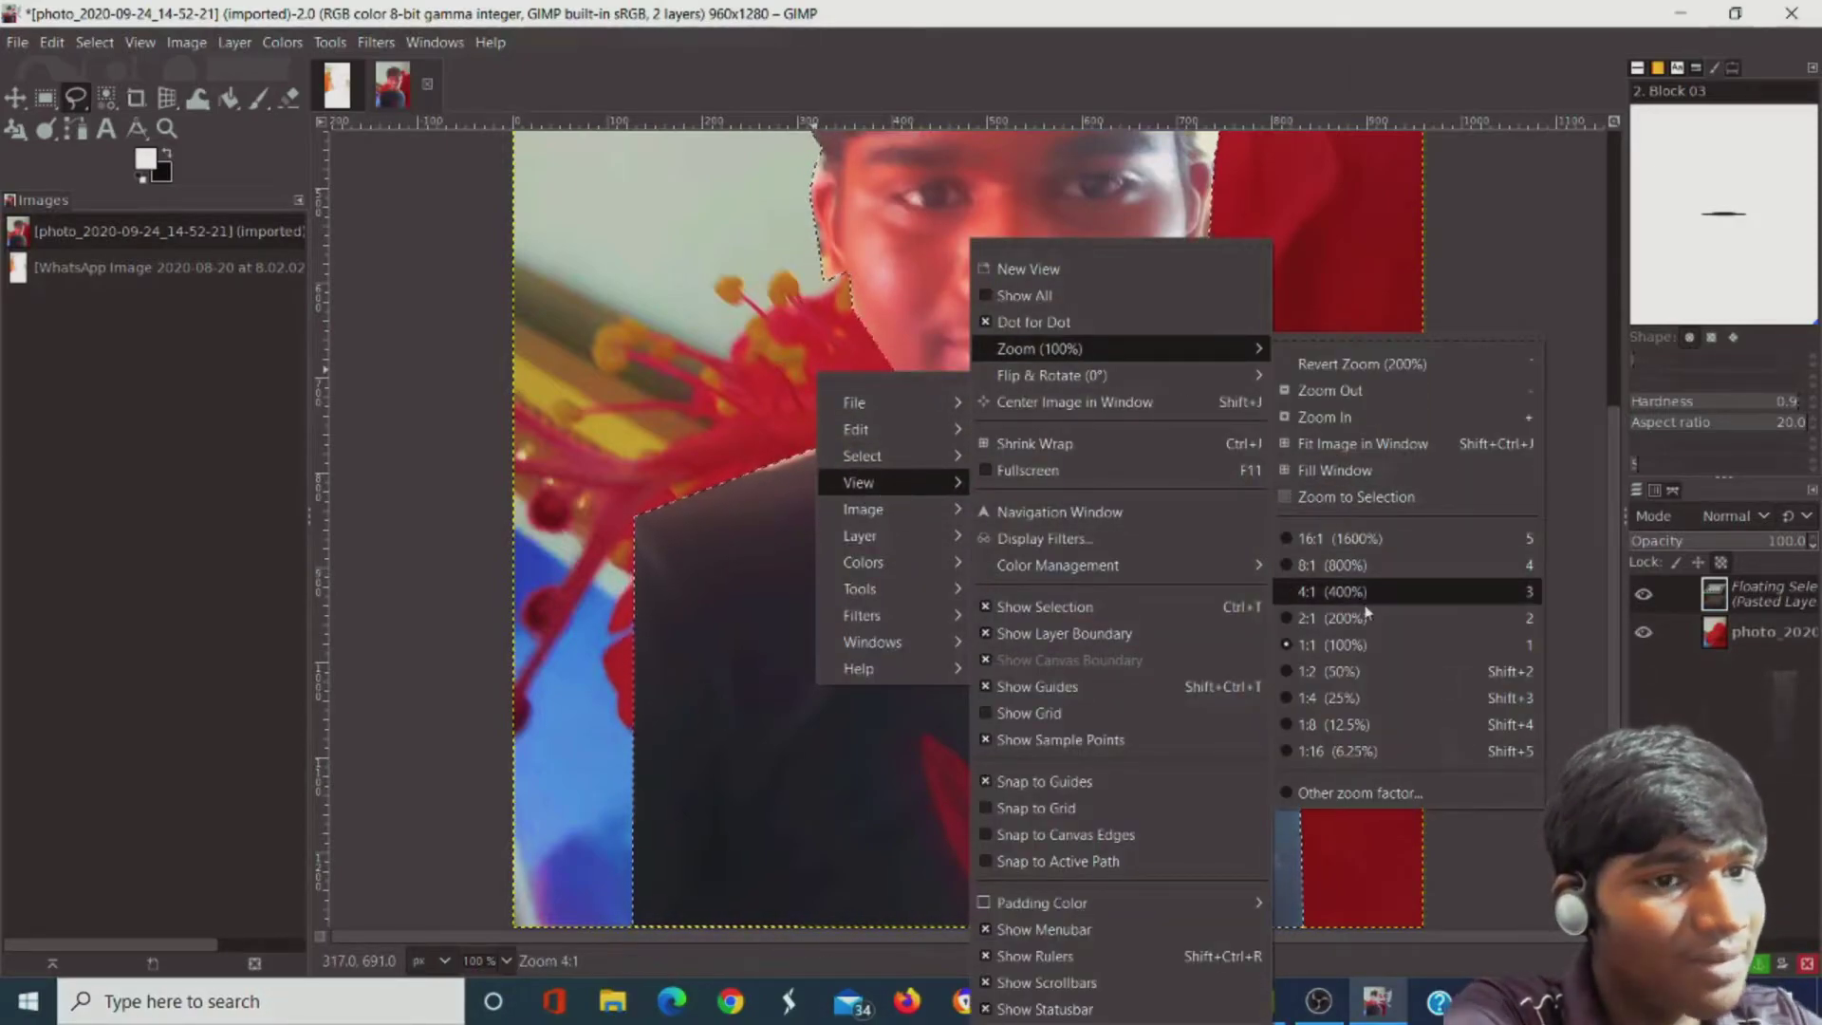
pyautogui.click(1360, 669)
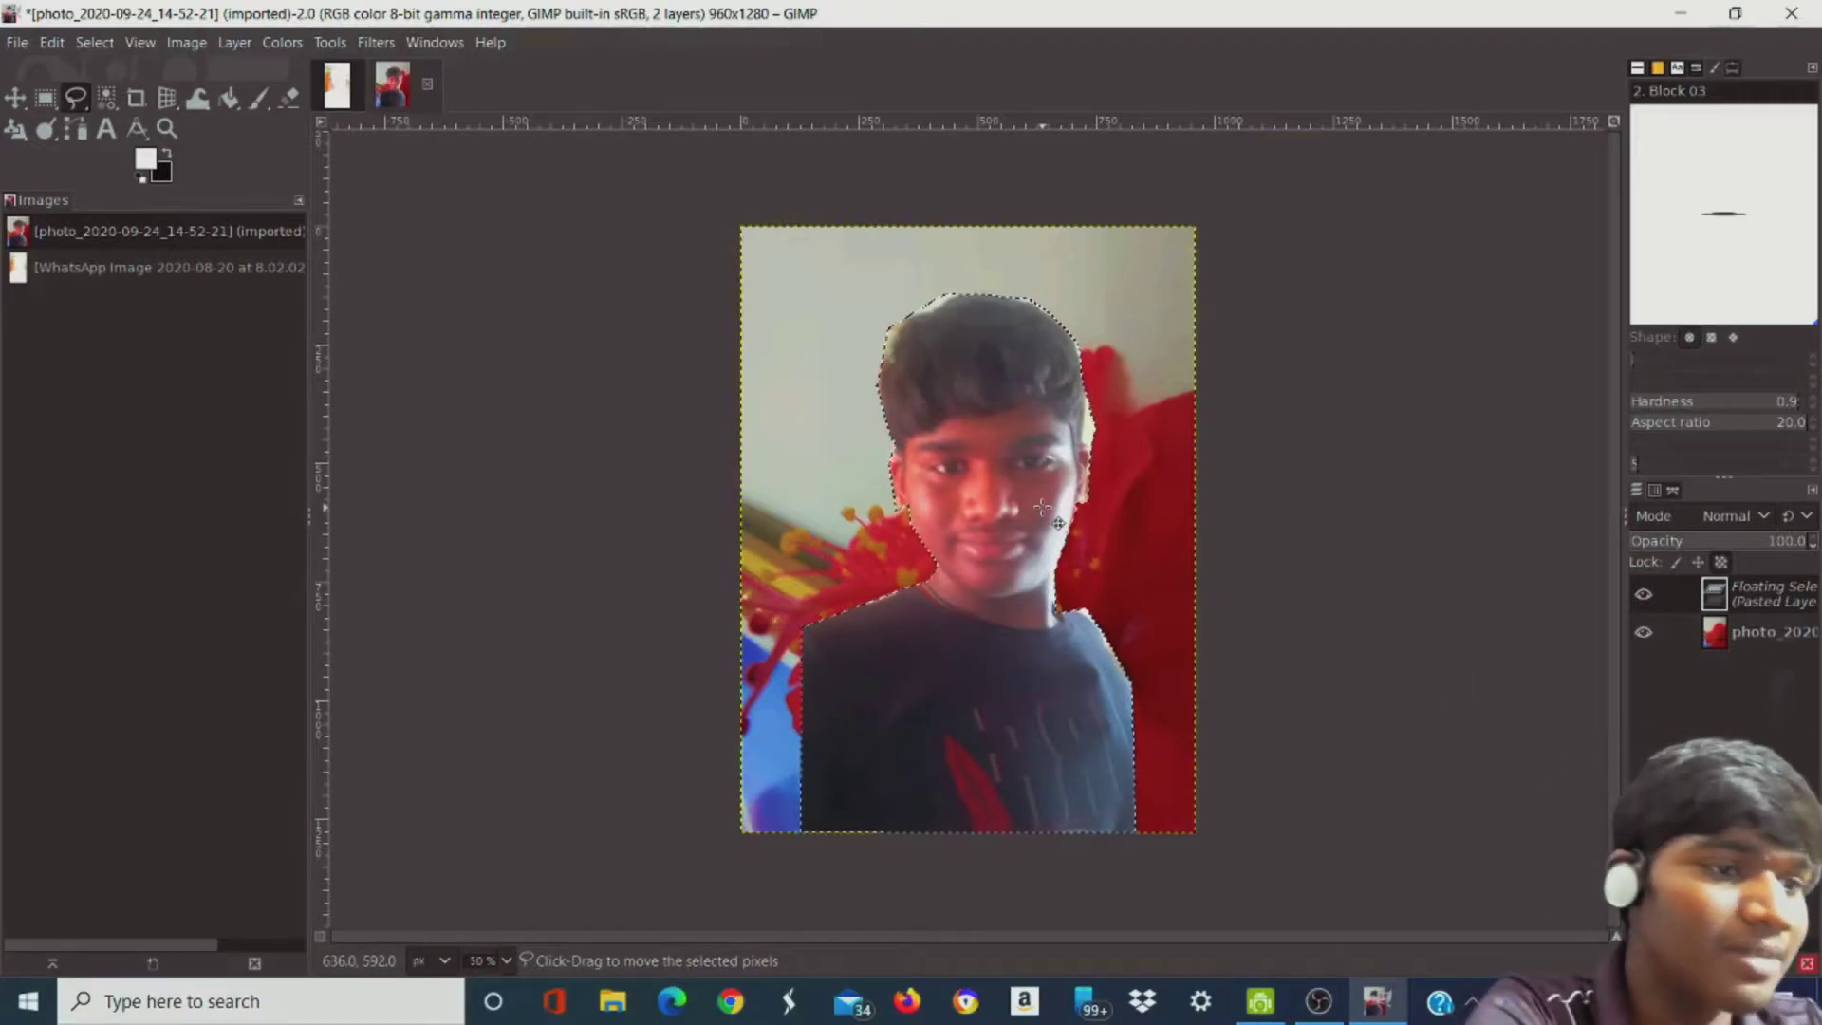
pyautogui.rightClick(983, 417)
pyautogui.moveTo(1027, 635)
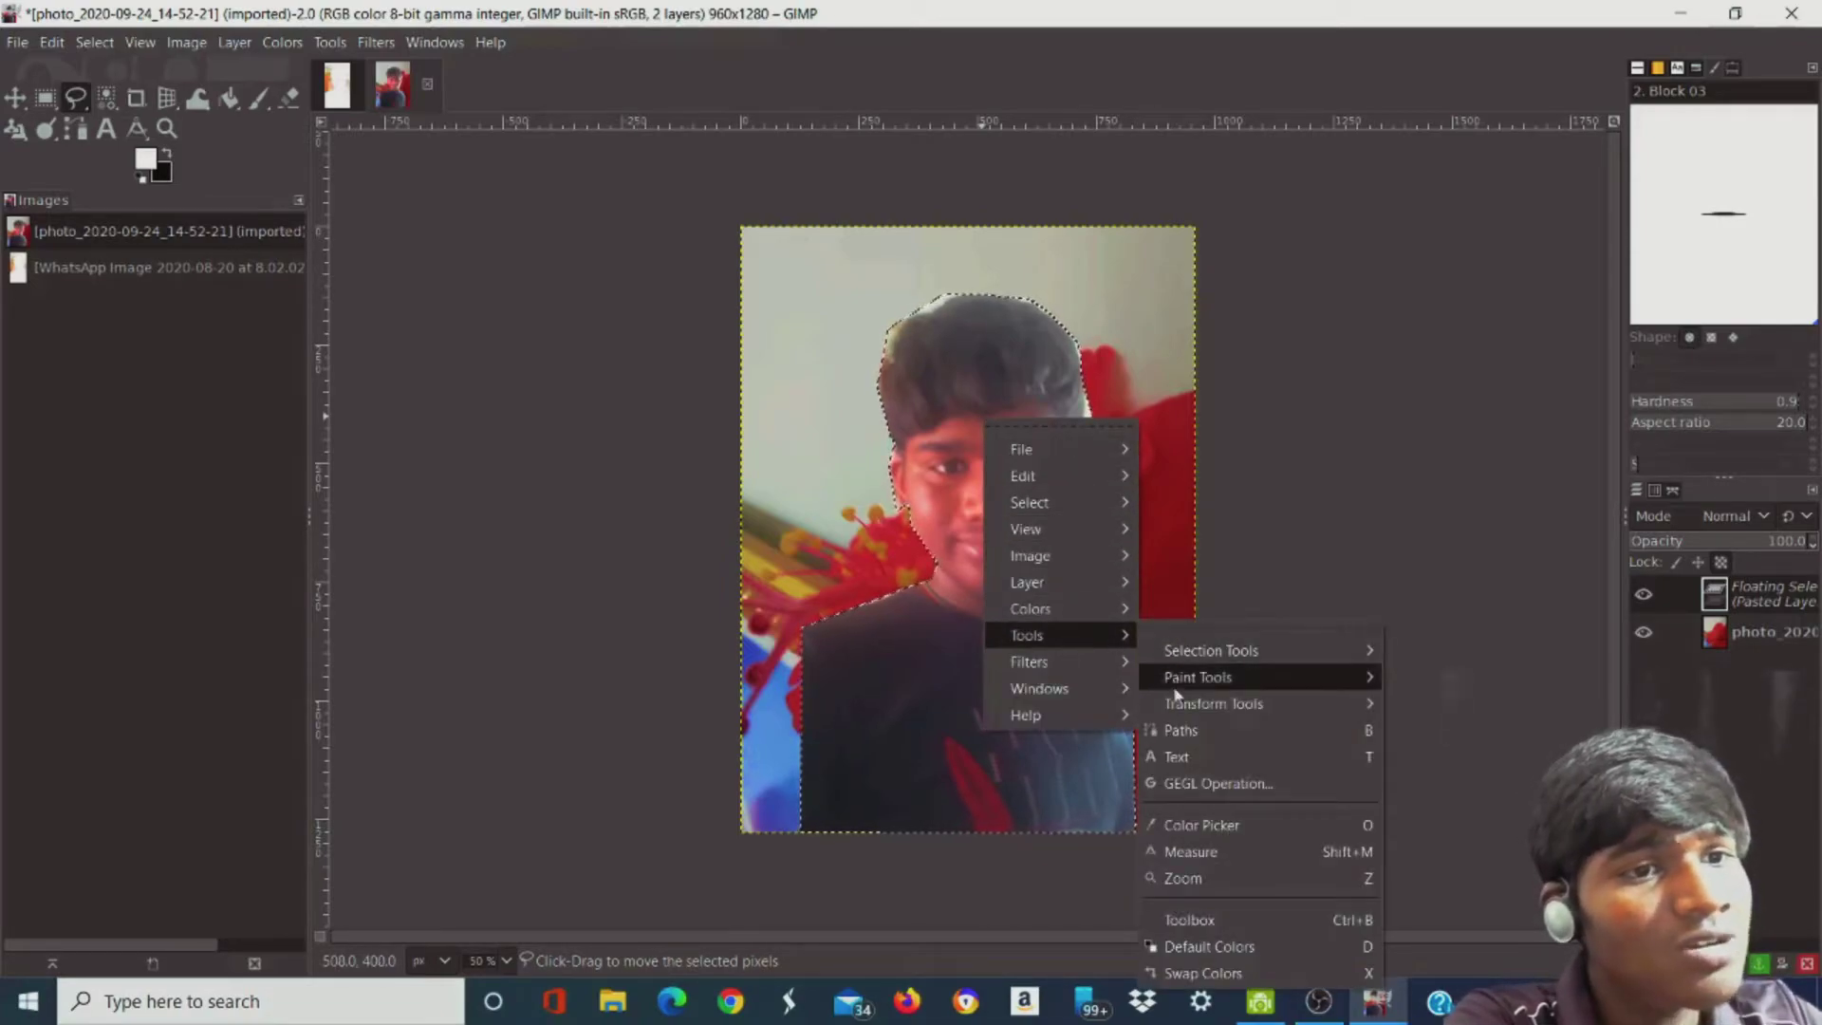
pyautogui.moveTo(1213, 703)
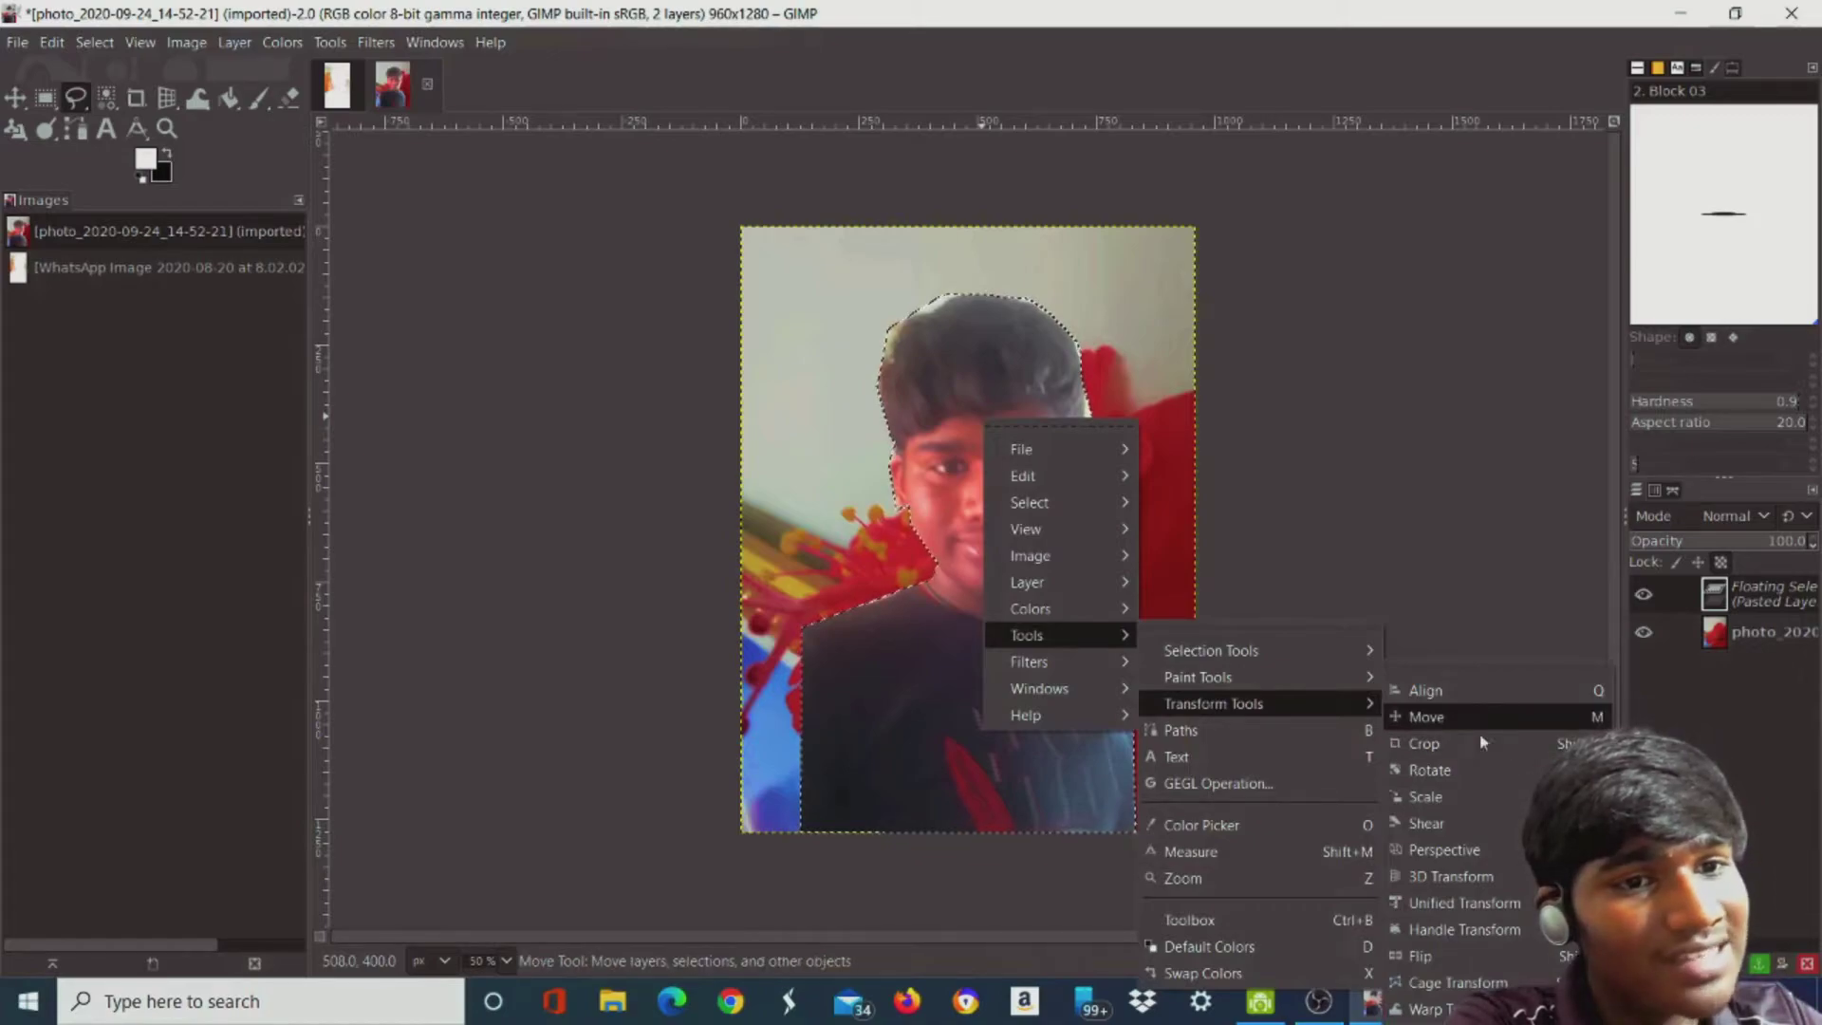
pyautogui.click(1457, 795)
# Scale the pasted person to about 503×808 px, place it lower-left, and apply
pyautogui.click(1106, 671)
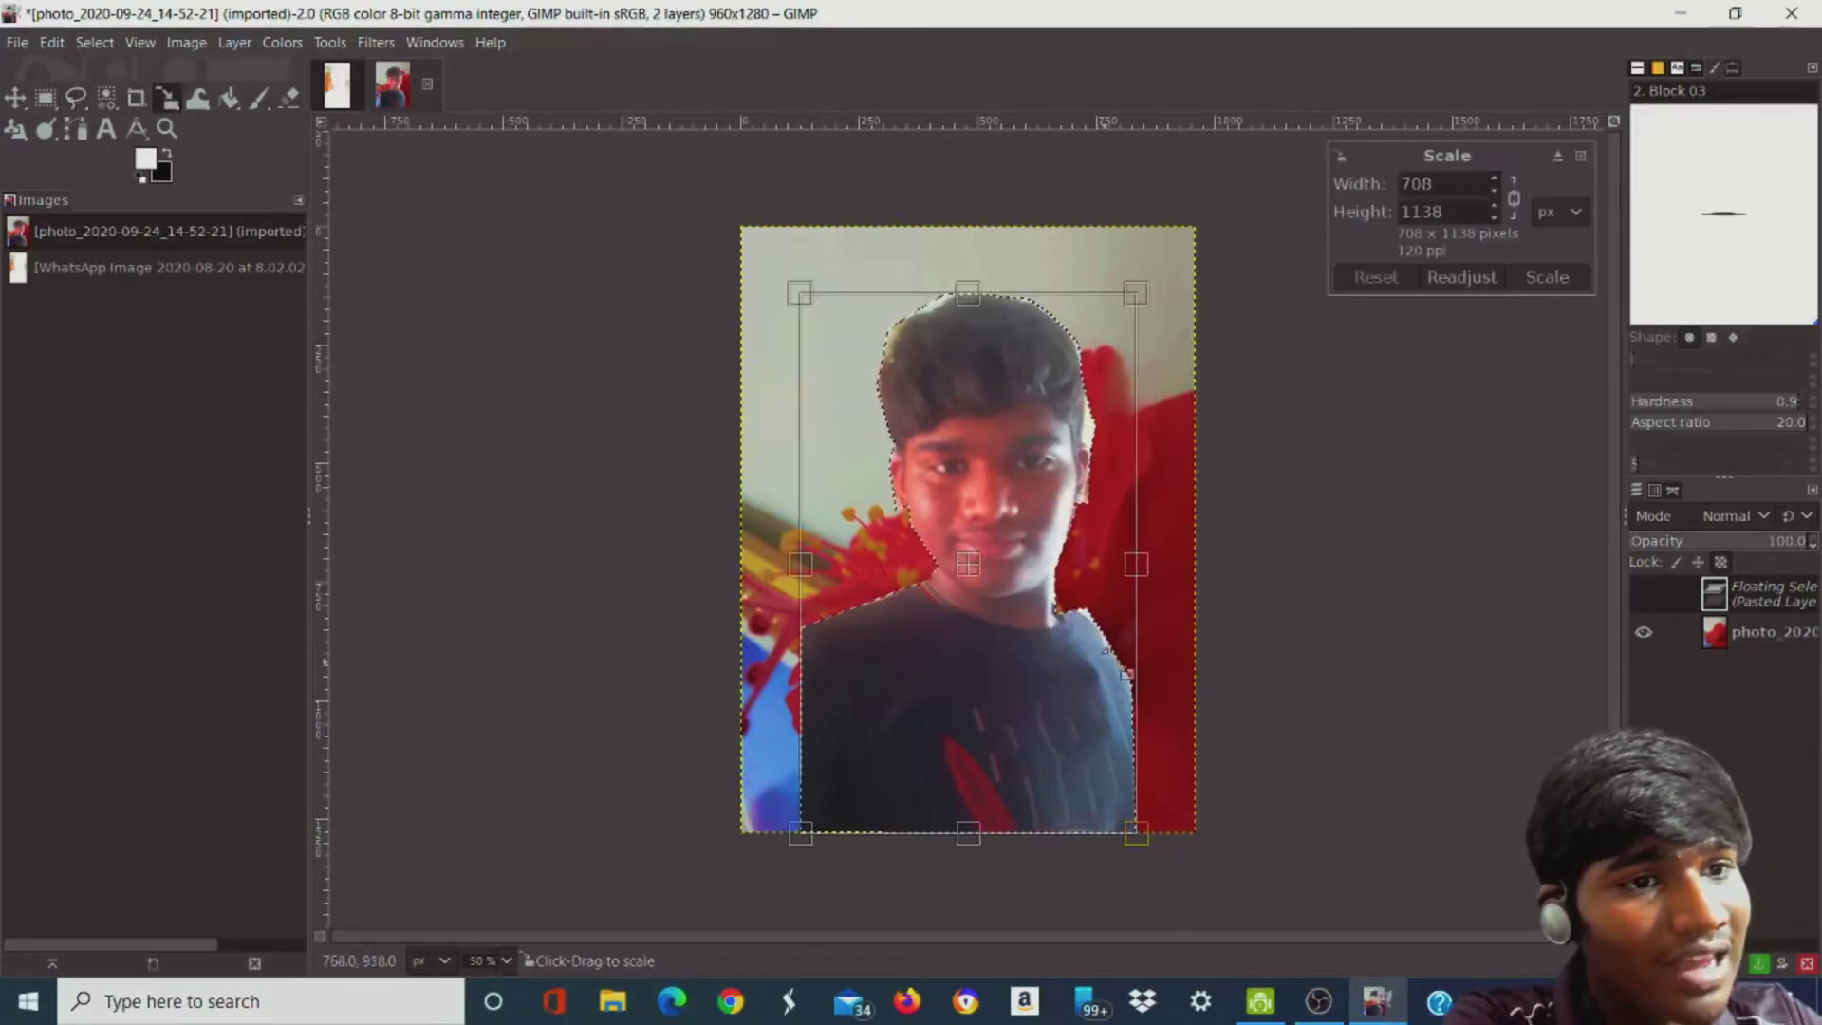
pyautogui.moveTo(1157, 822); pyautogui.dragTo(1079, 702)
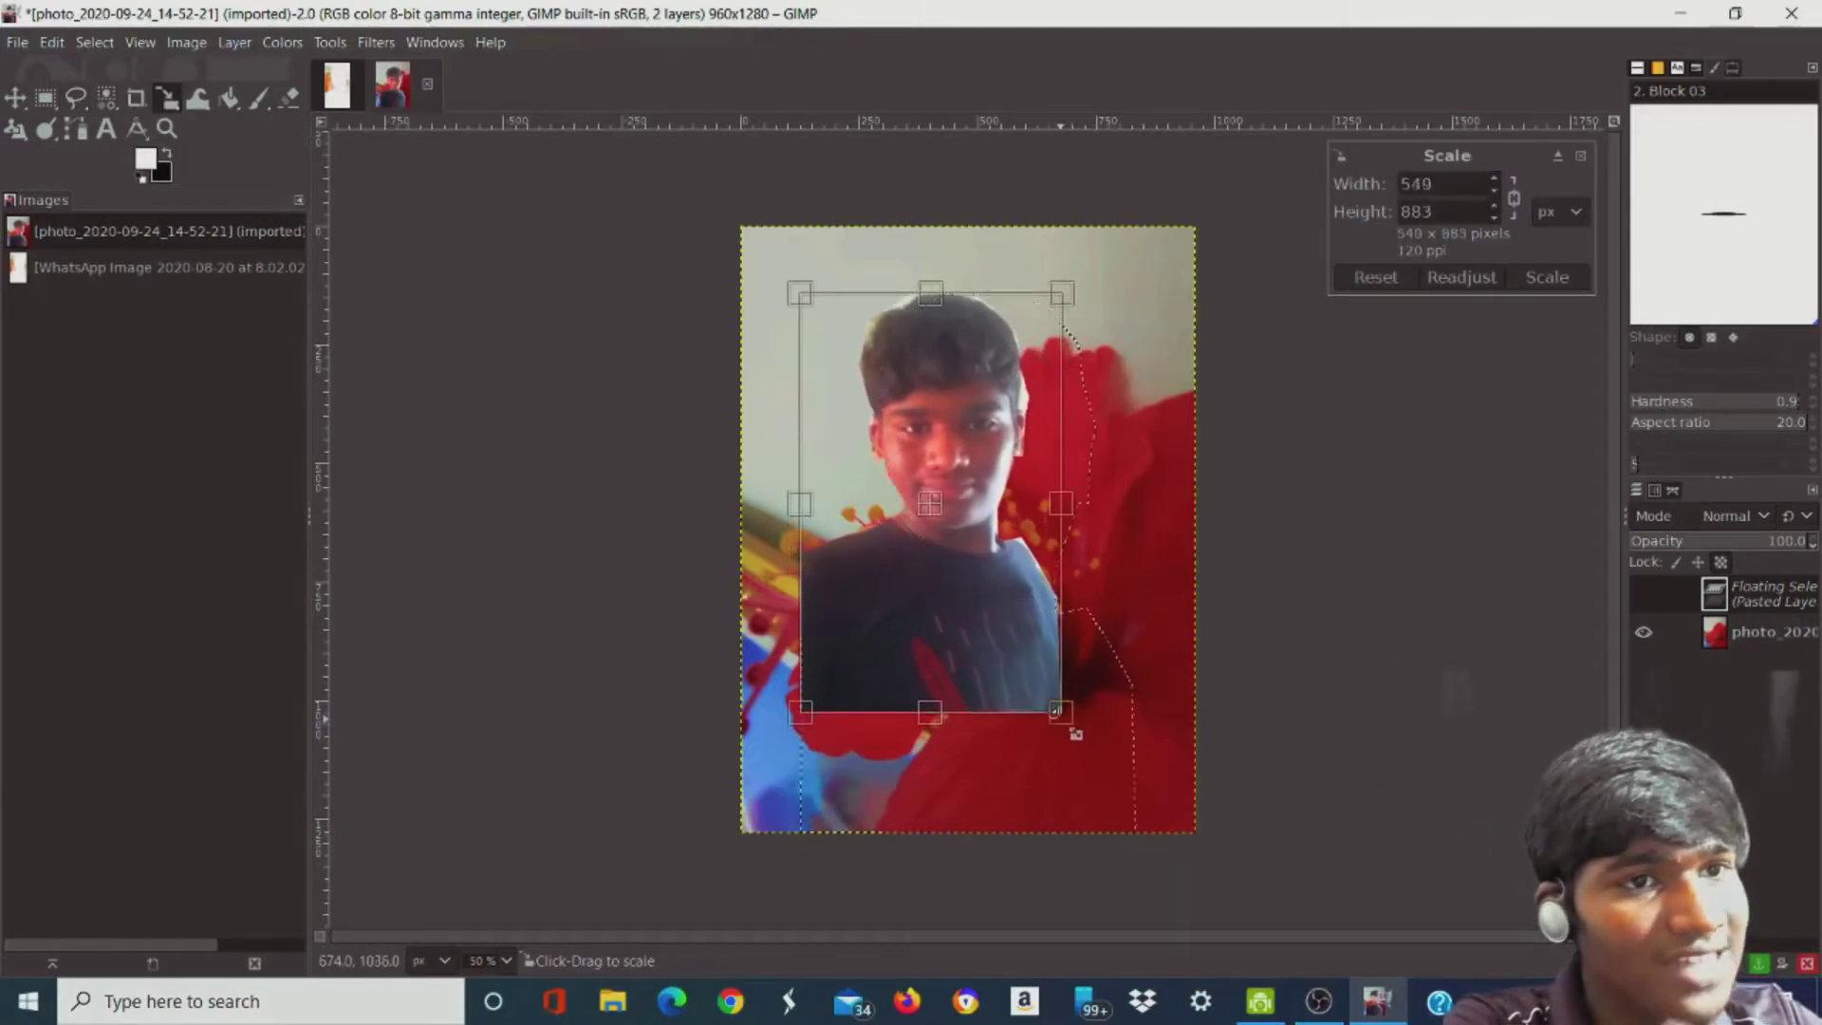
pyautogui.moveTo(930, 500); pyautogui.dragTo(871, 621)
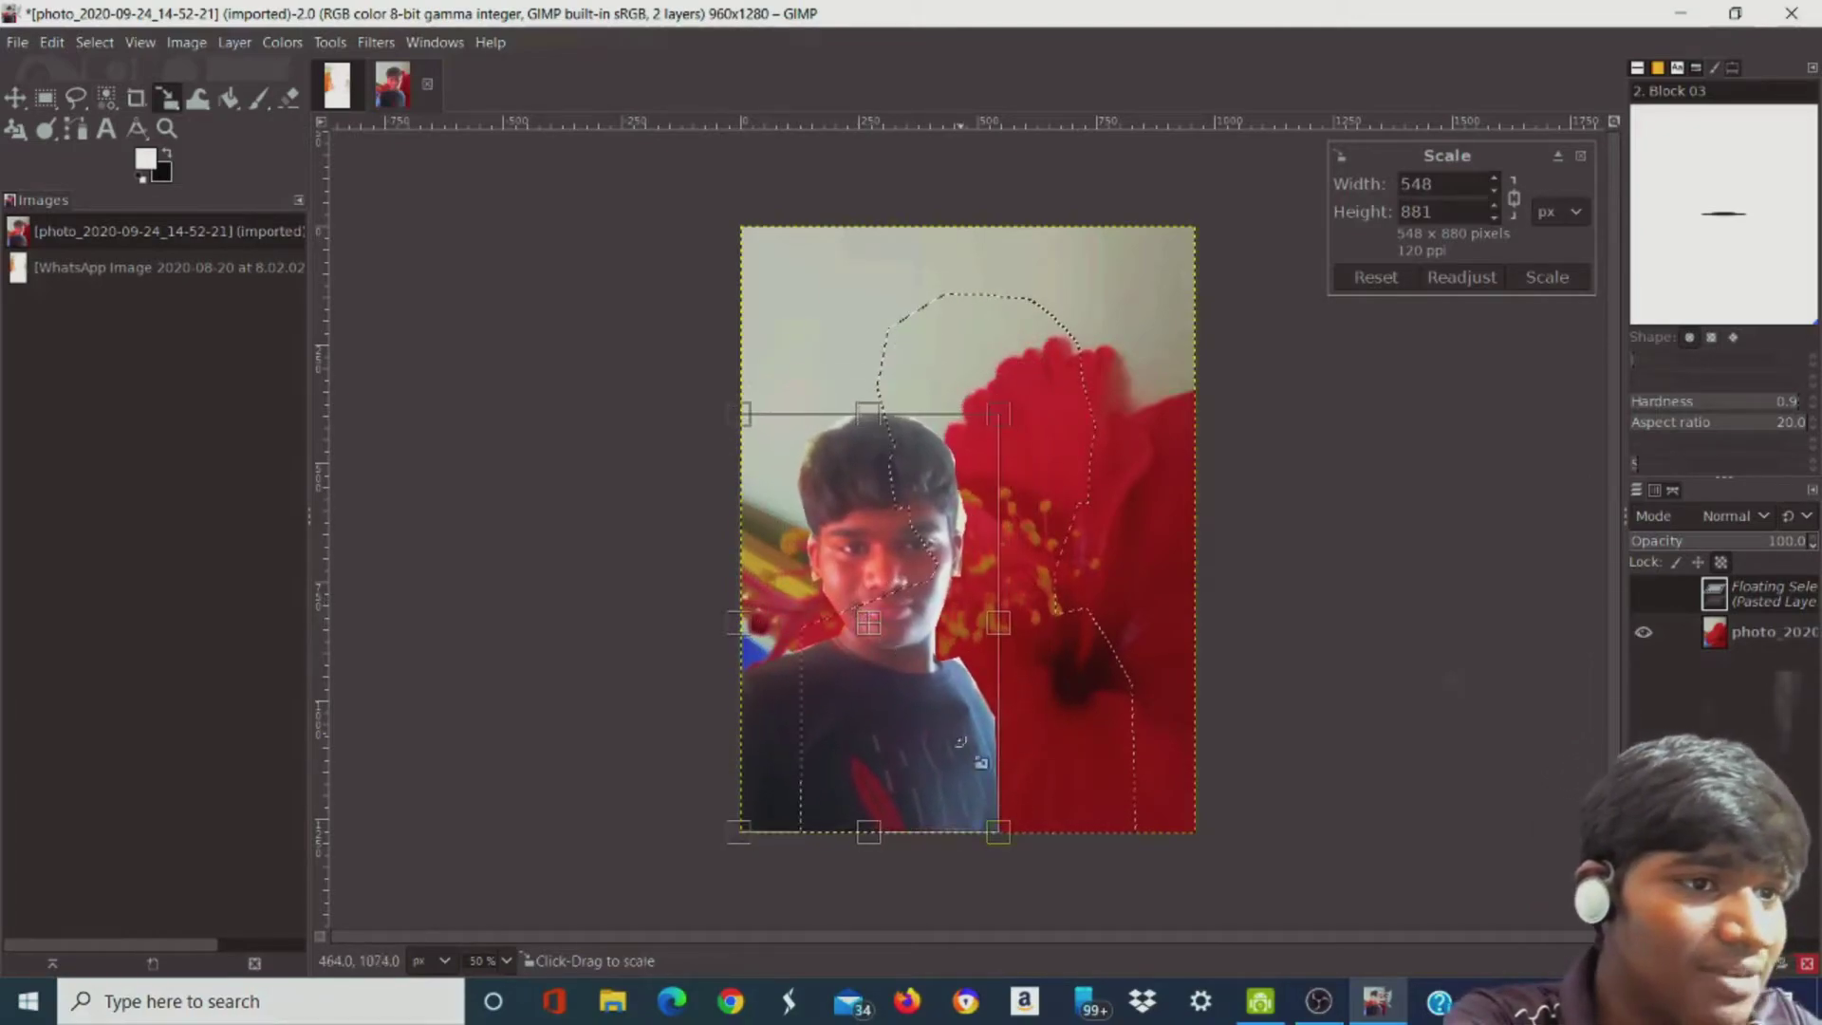
pyautogui.moveTo(1003, 829); pyautogui.dragTo(985, 811)
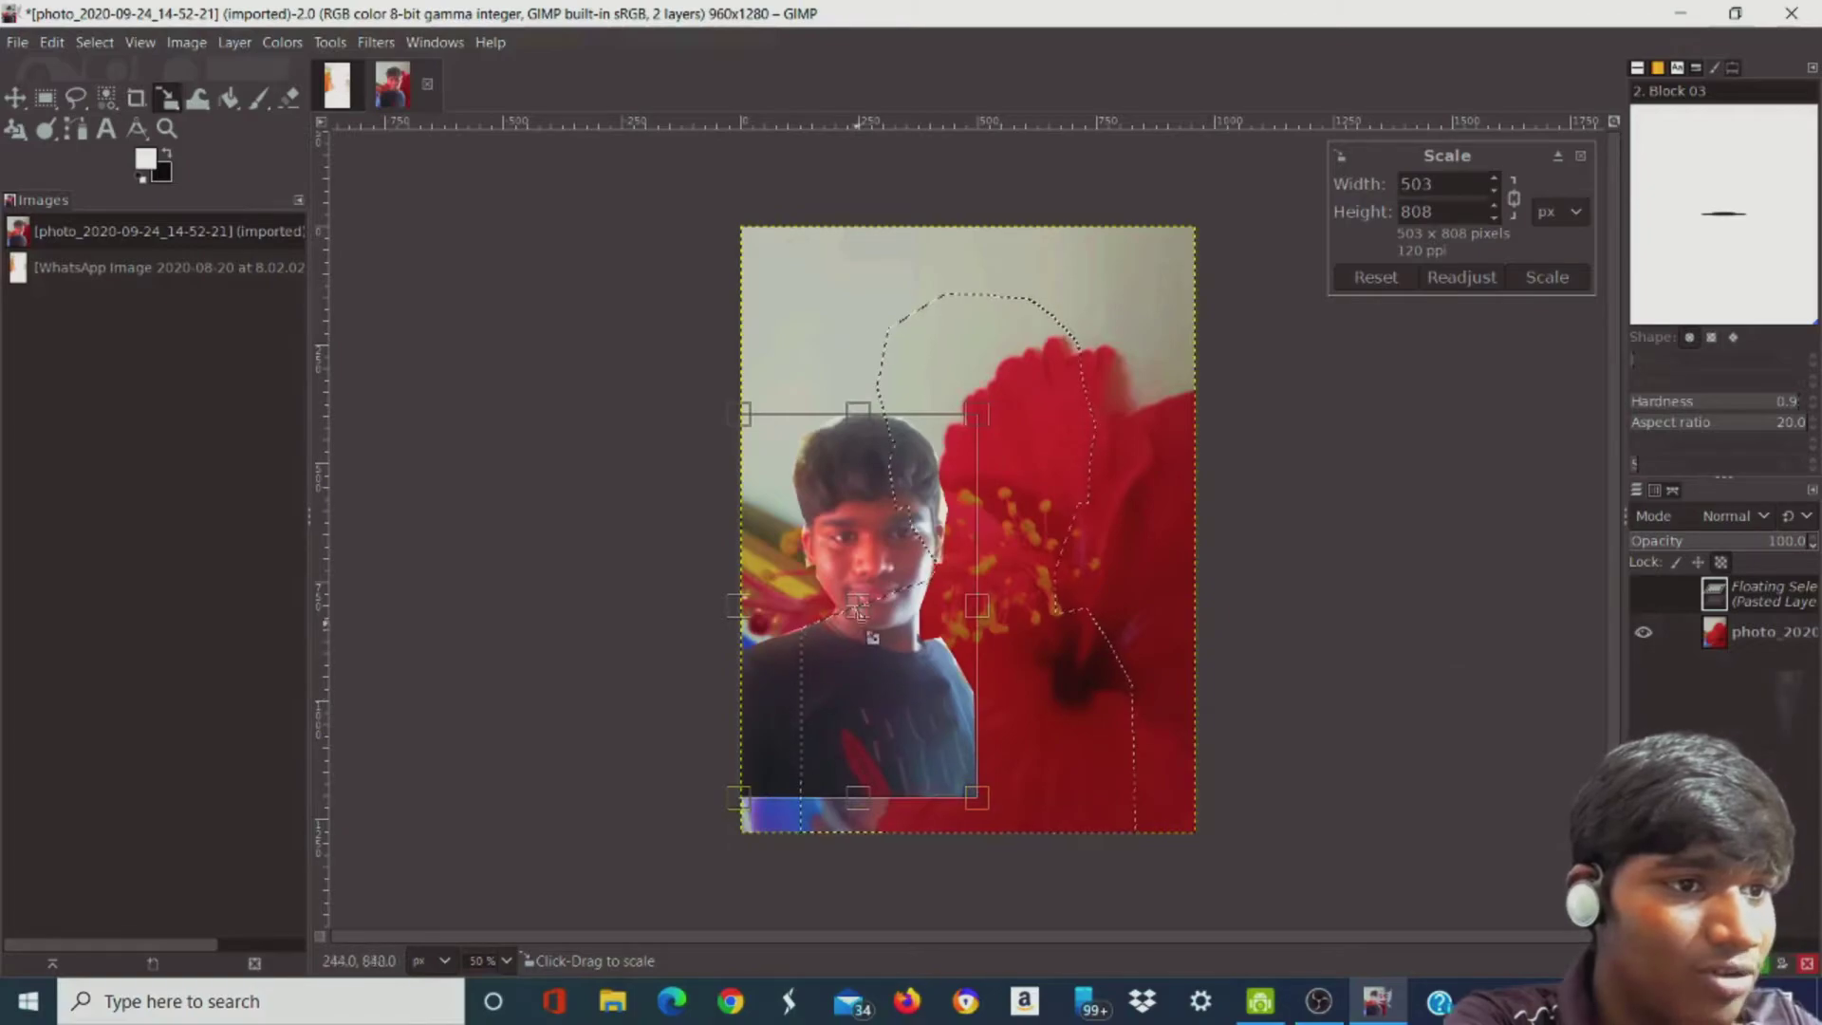
pyautogui.moveTo(869, 630); pyautogui.dragTo(872, 663)
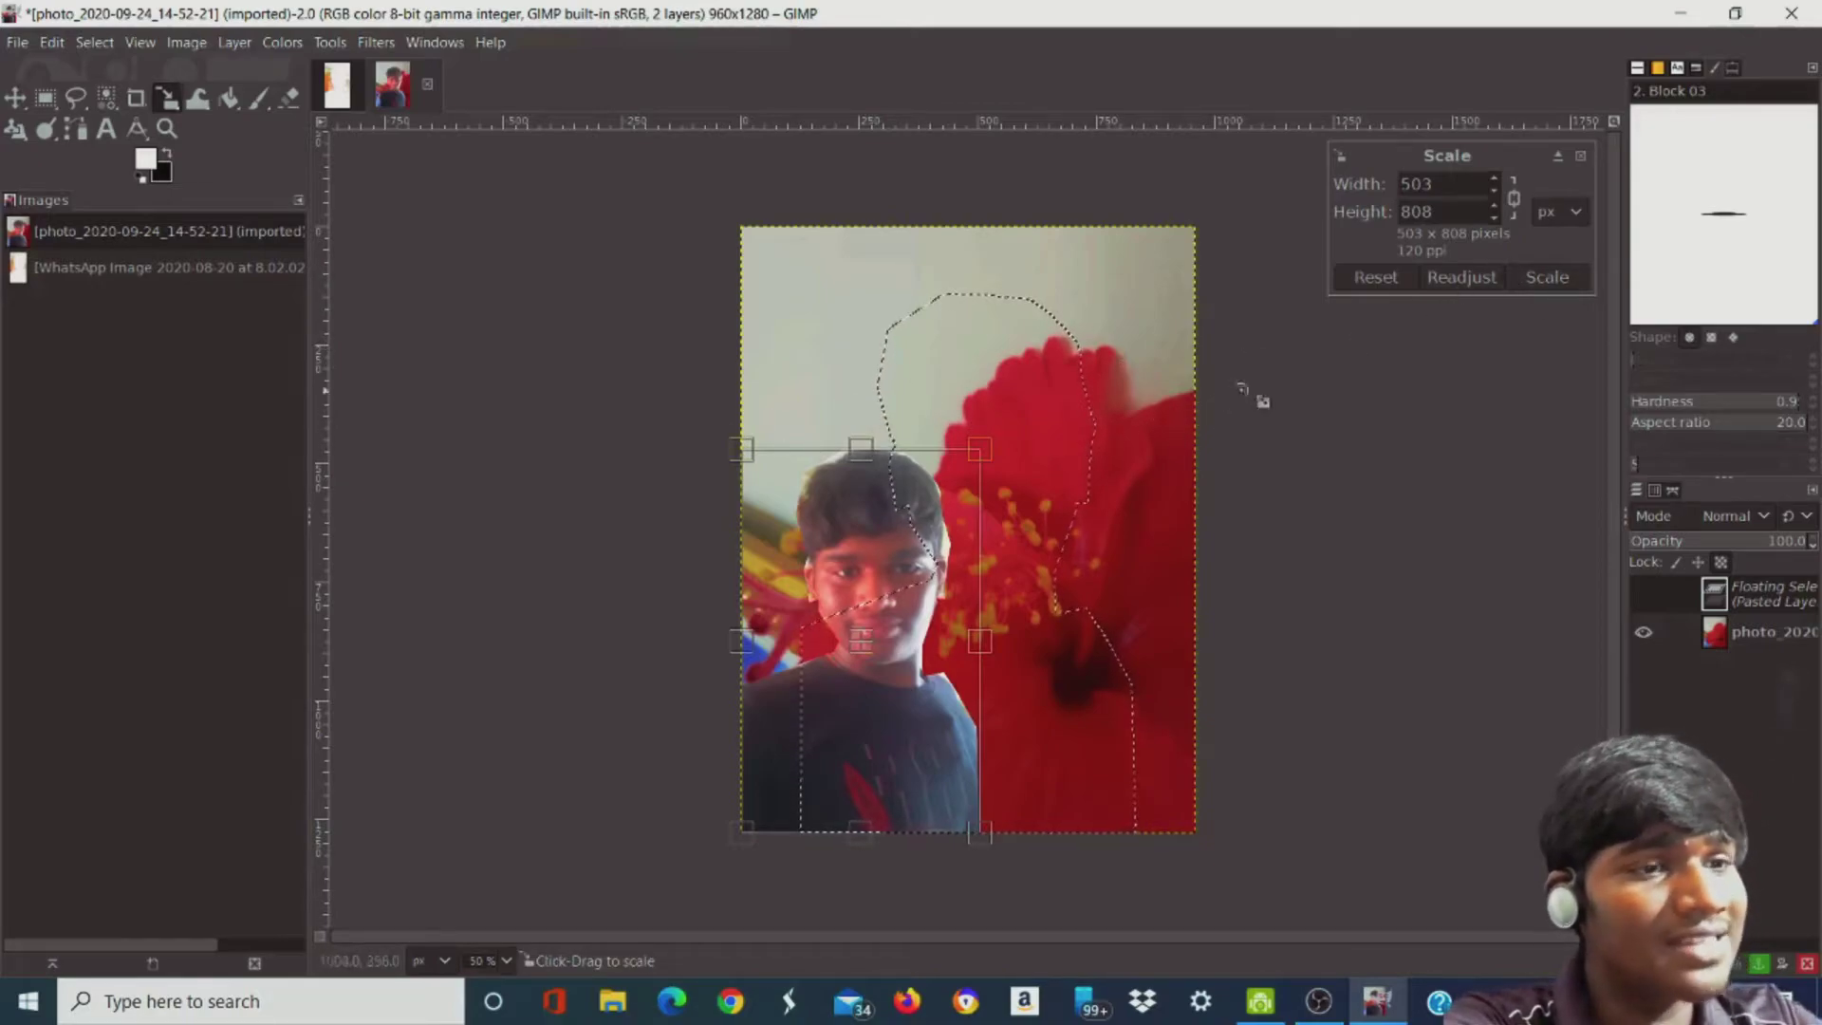
pyautogui.click(1549, 277)
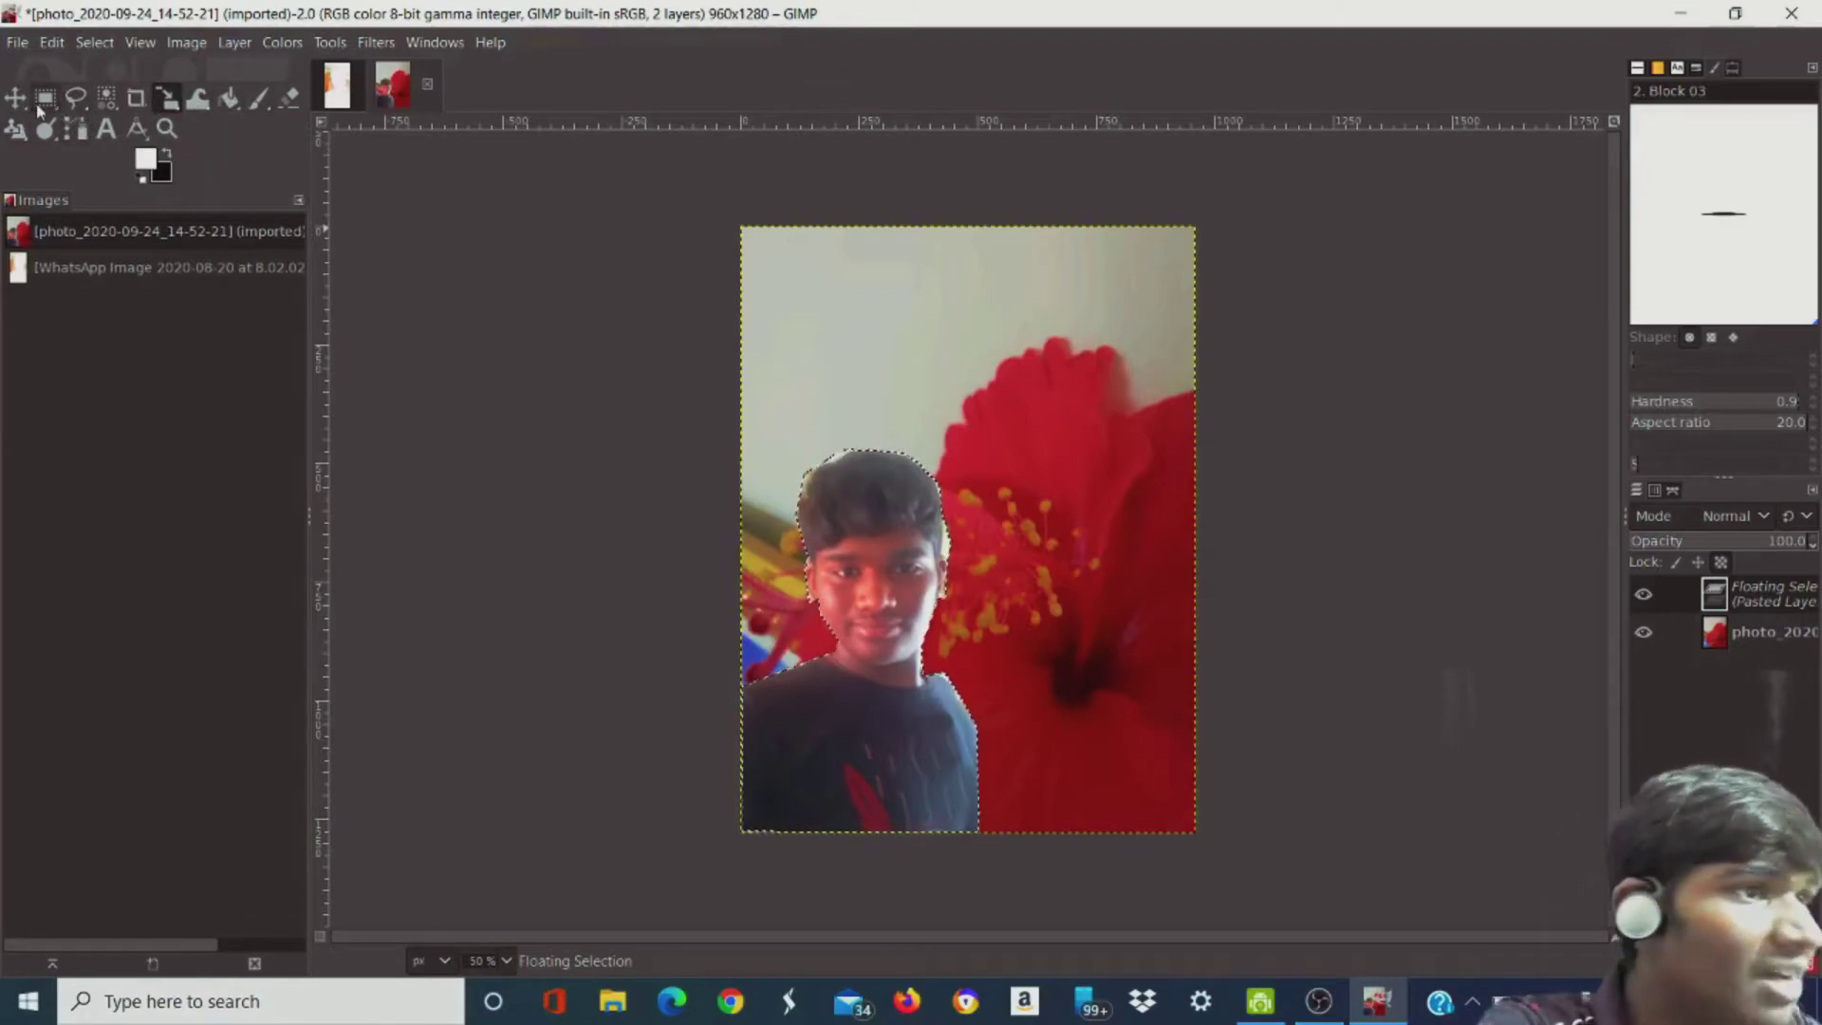
pyautogui.click(46, 130)
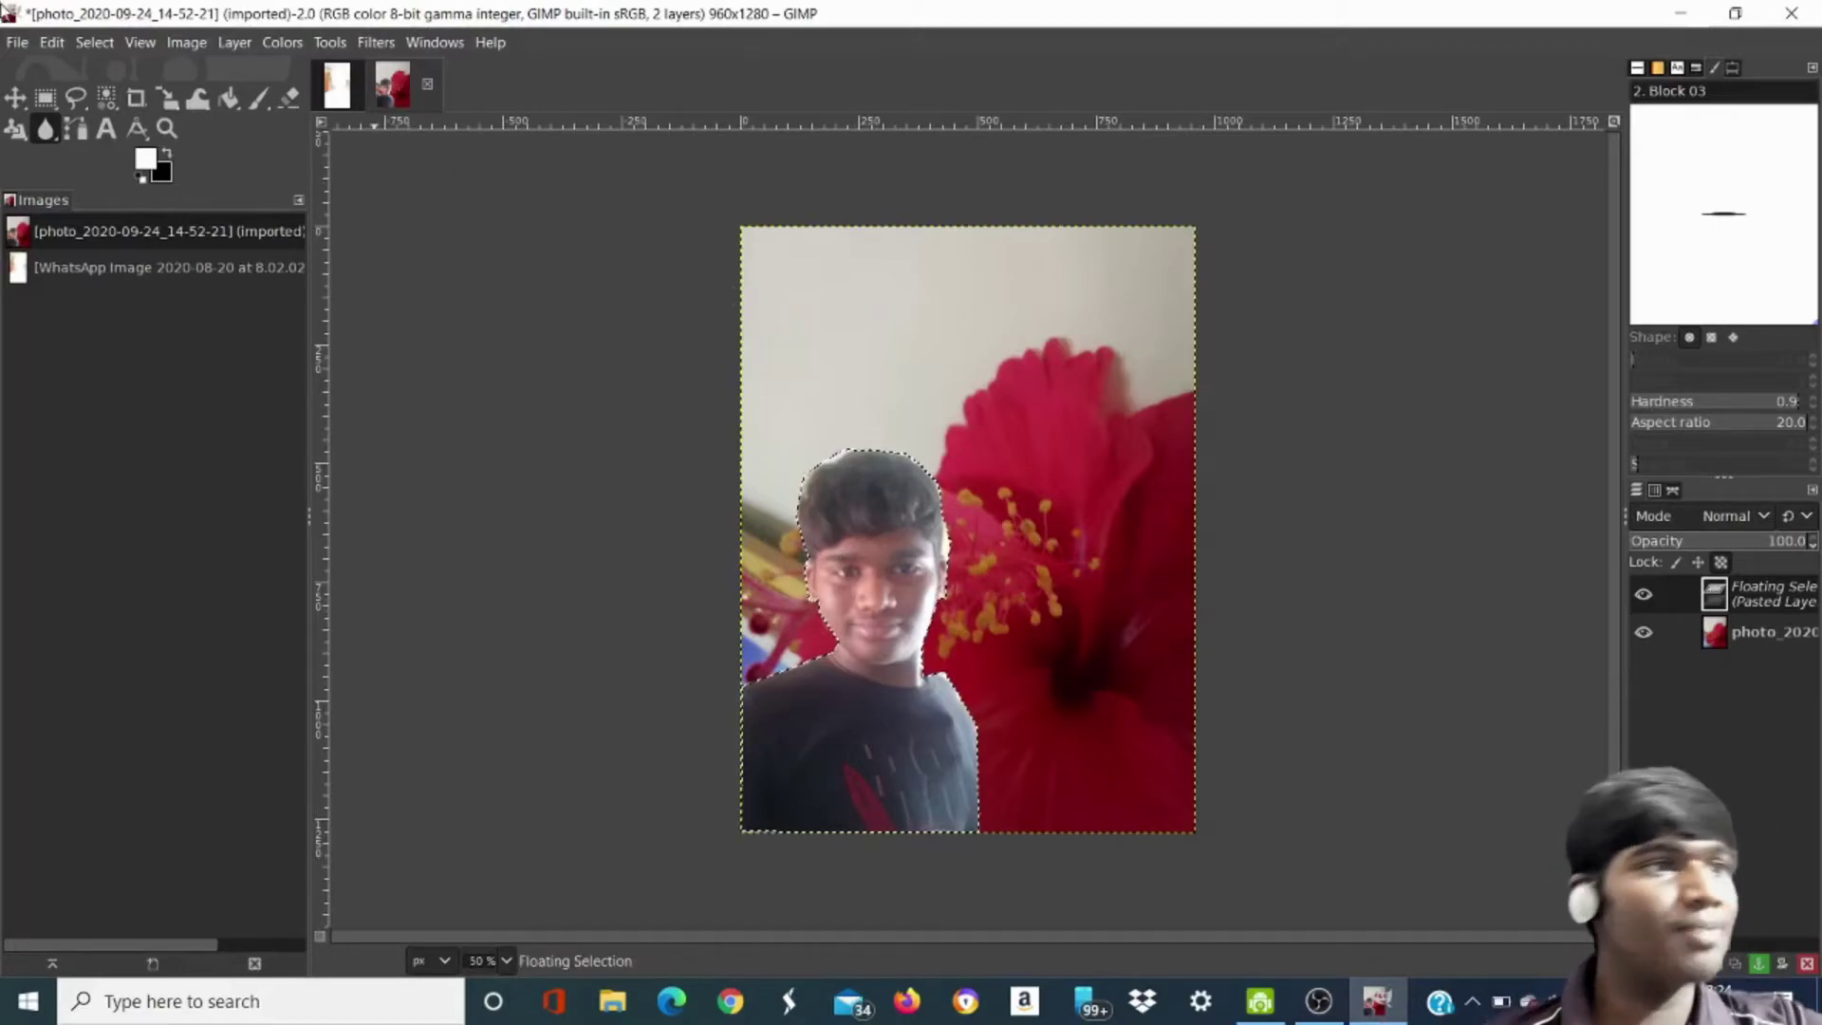
# Export the composite as photo_2020-09-24_14-52-21.jpg into Documents\LDPlayer at JPEG quality 90
pyautogui.click(17, 43)
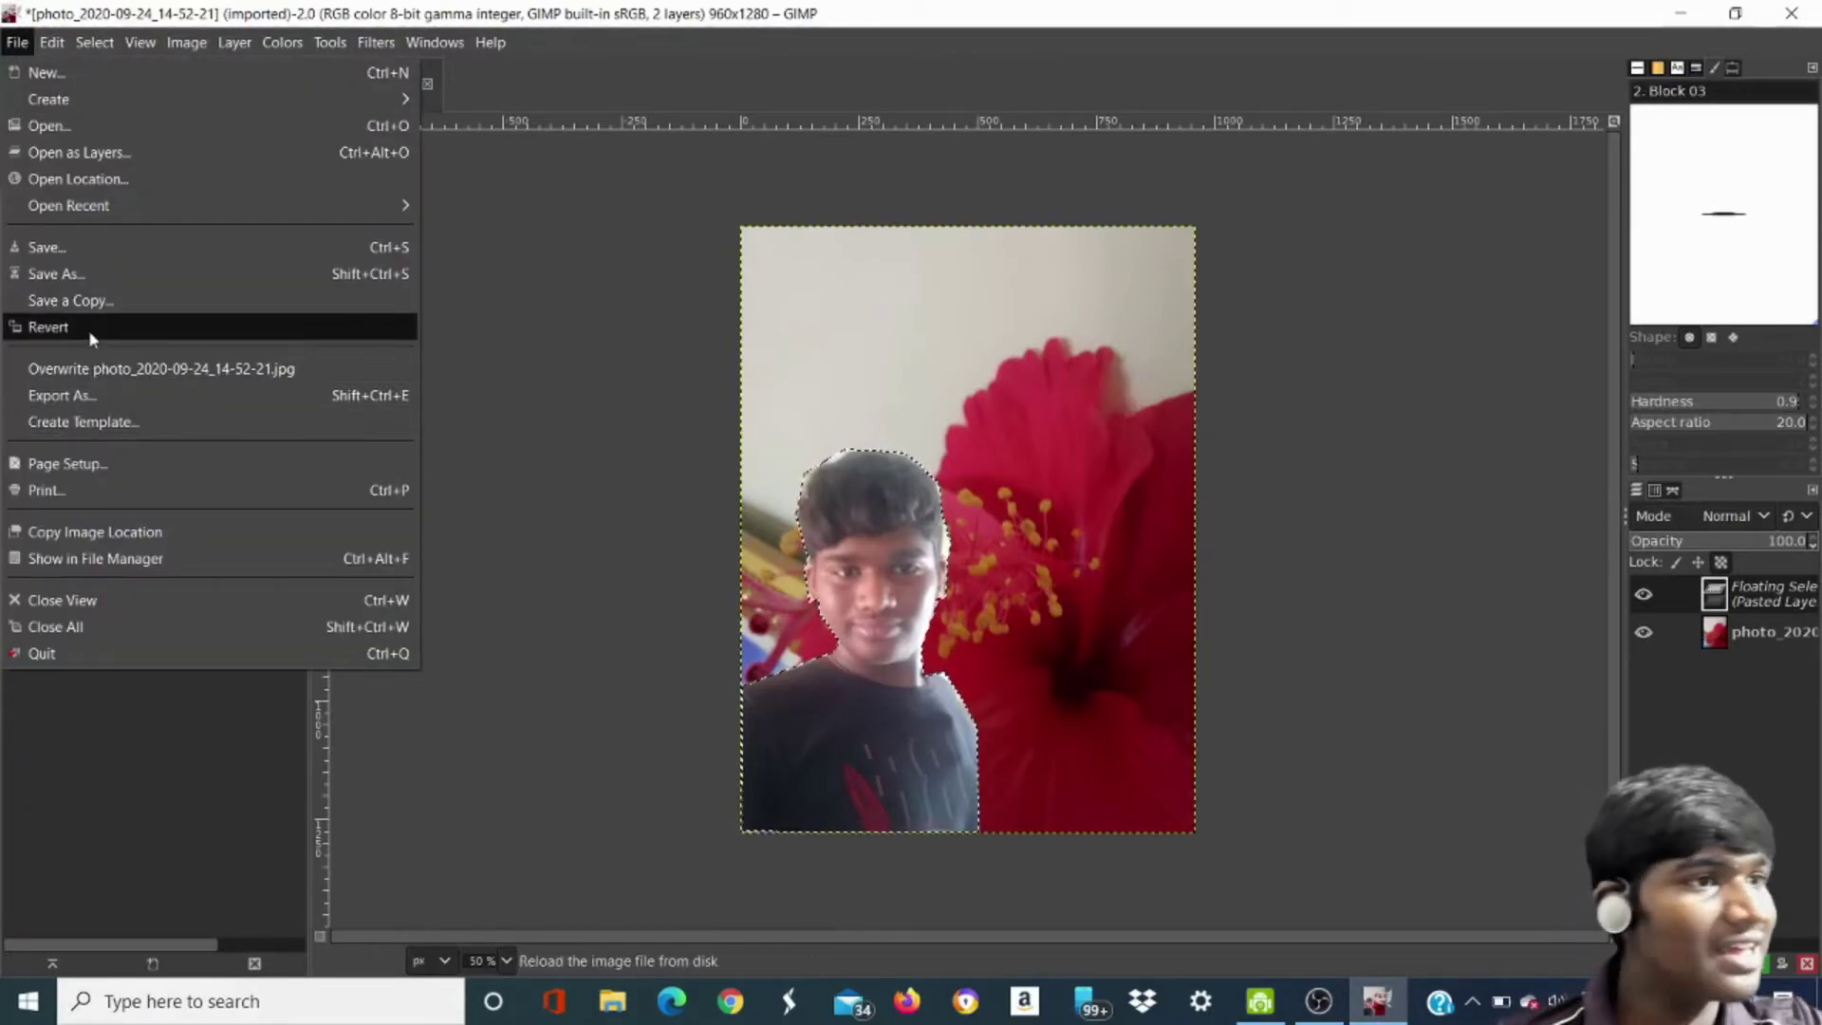
pyautogui.click(66, 402)
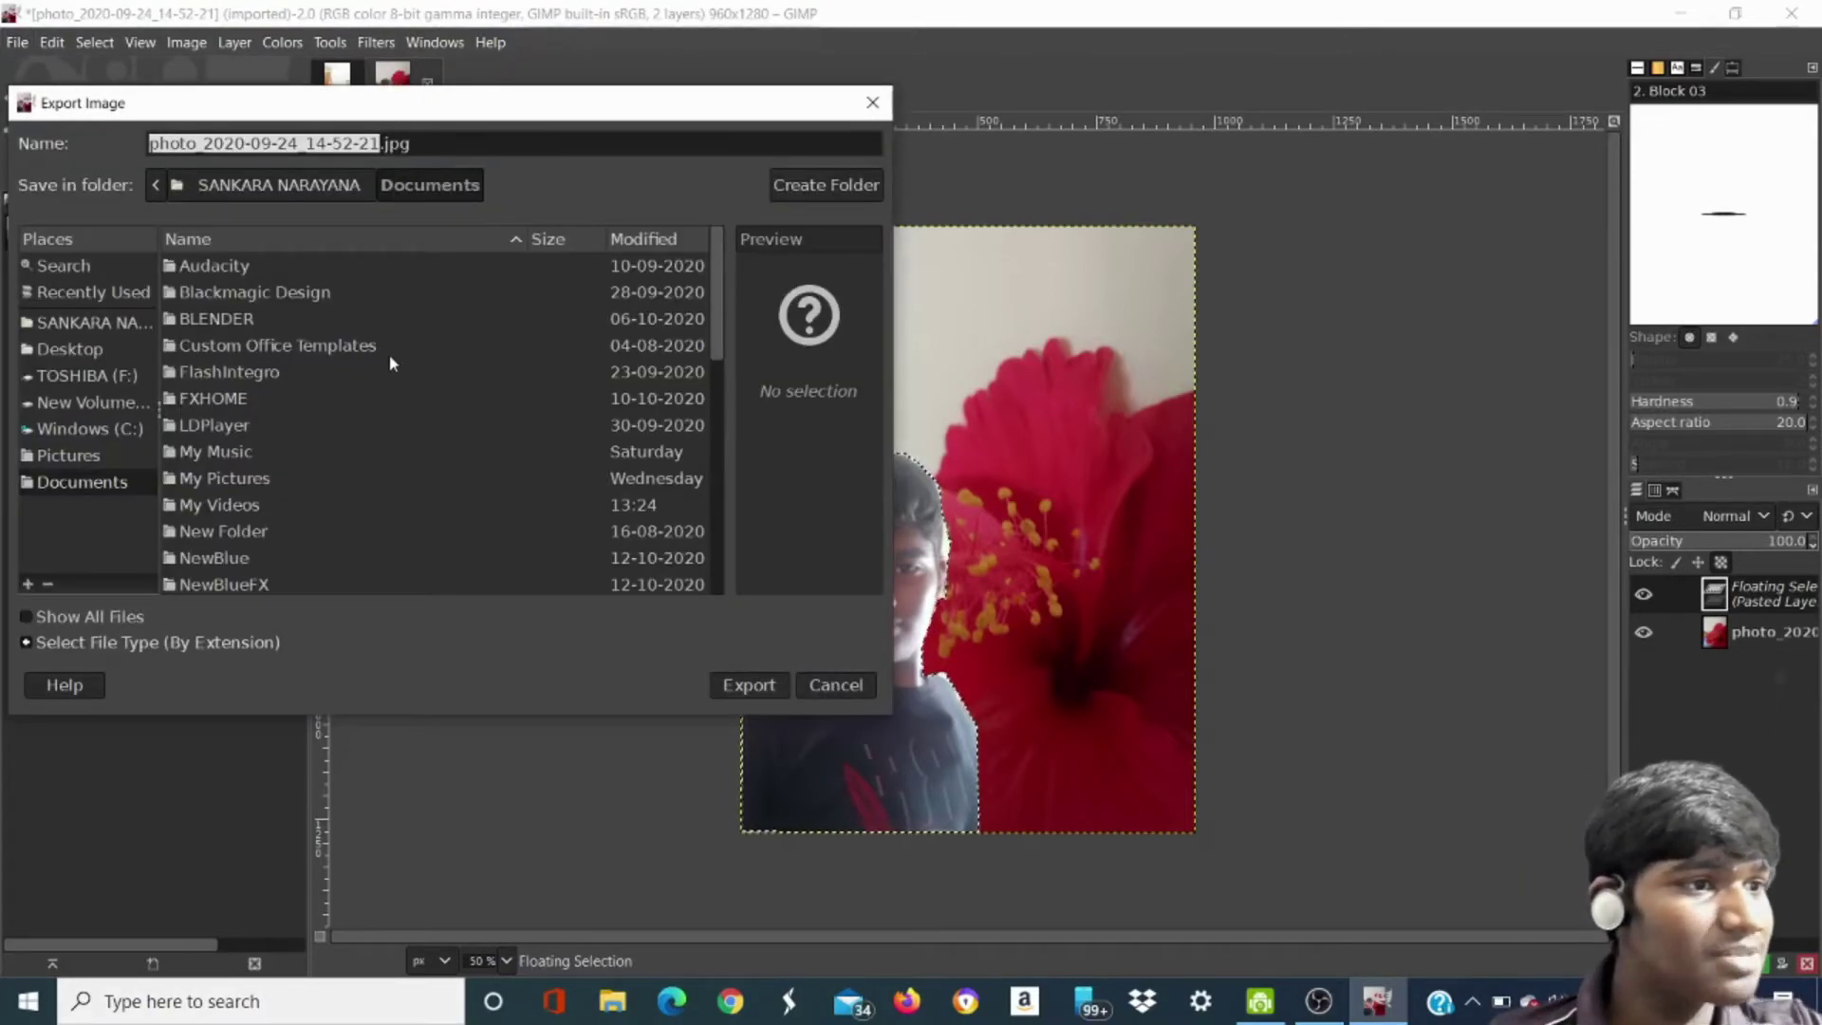
pyautogui.click(387, 431)
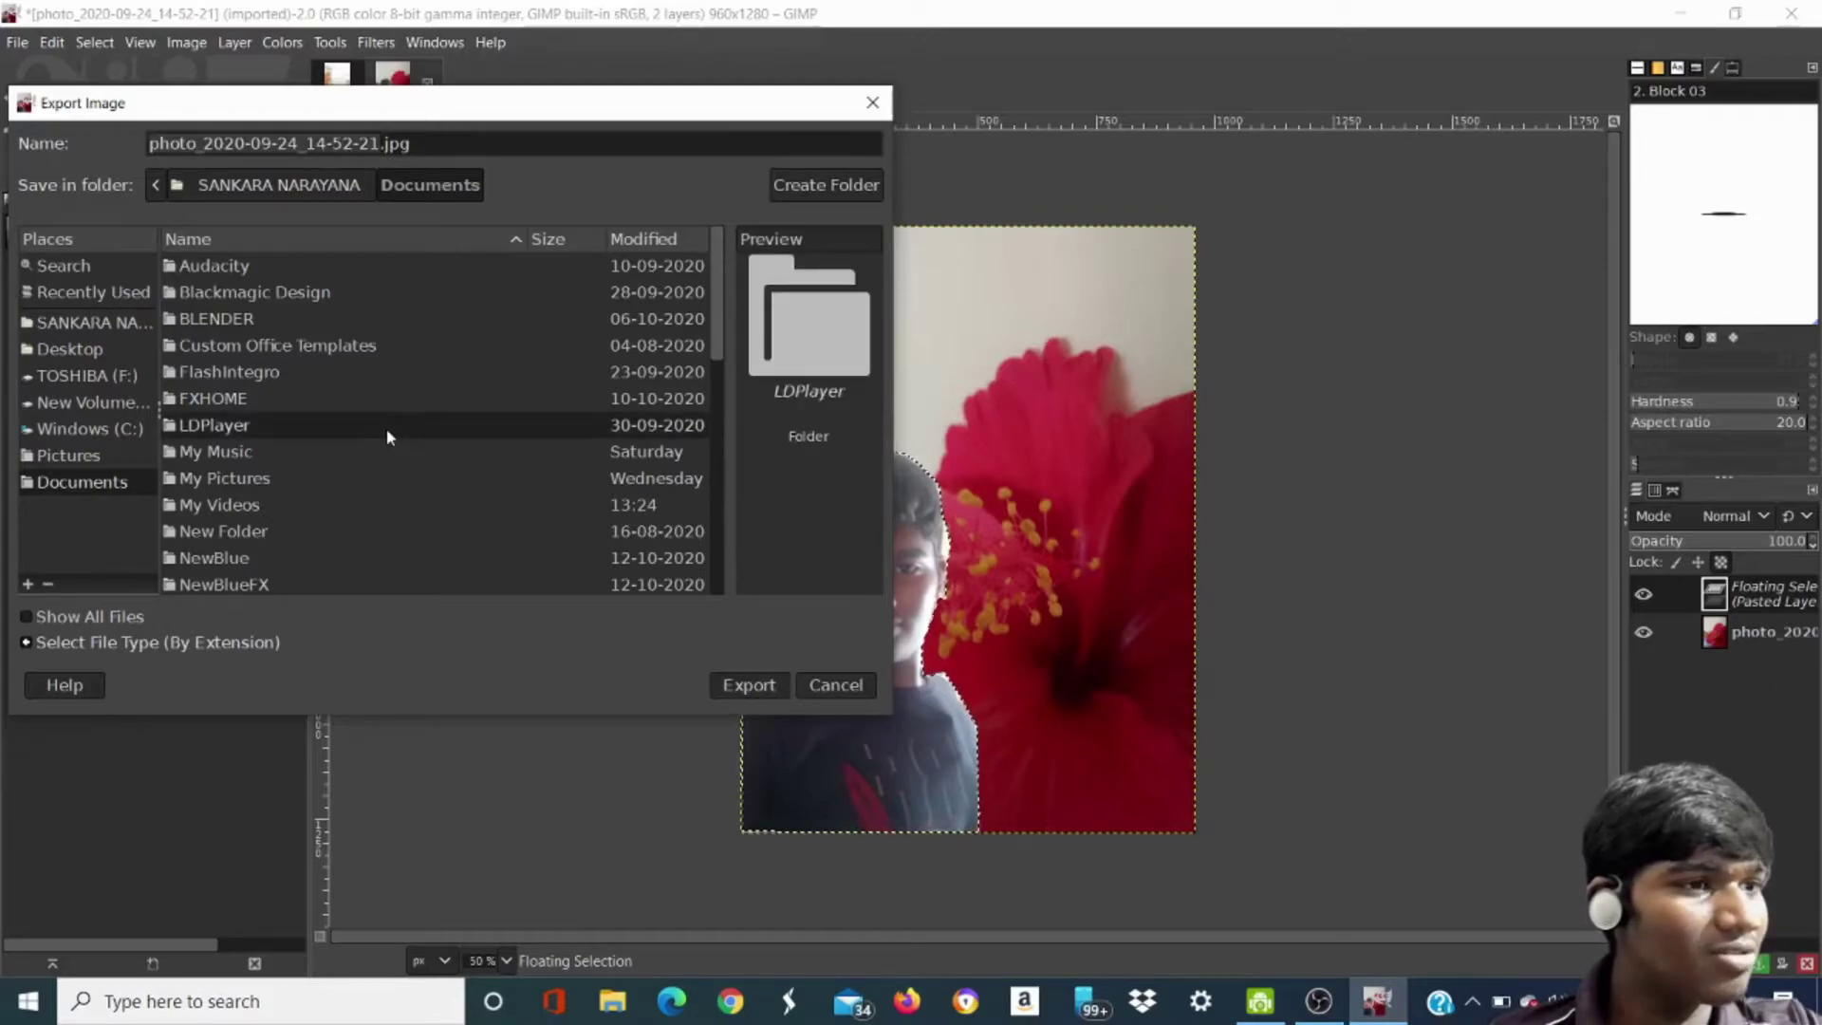
pyautogui.doubleClick(387, 427)
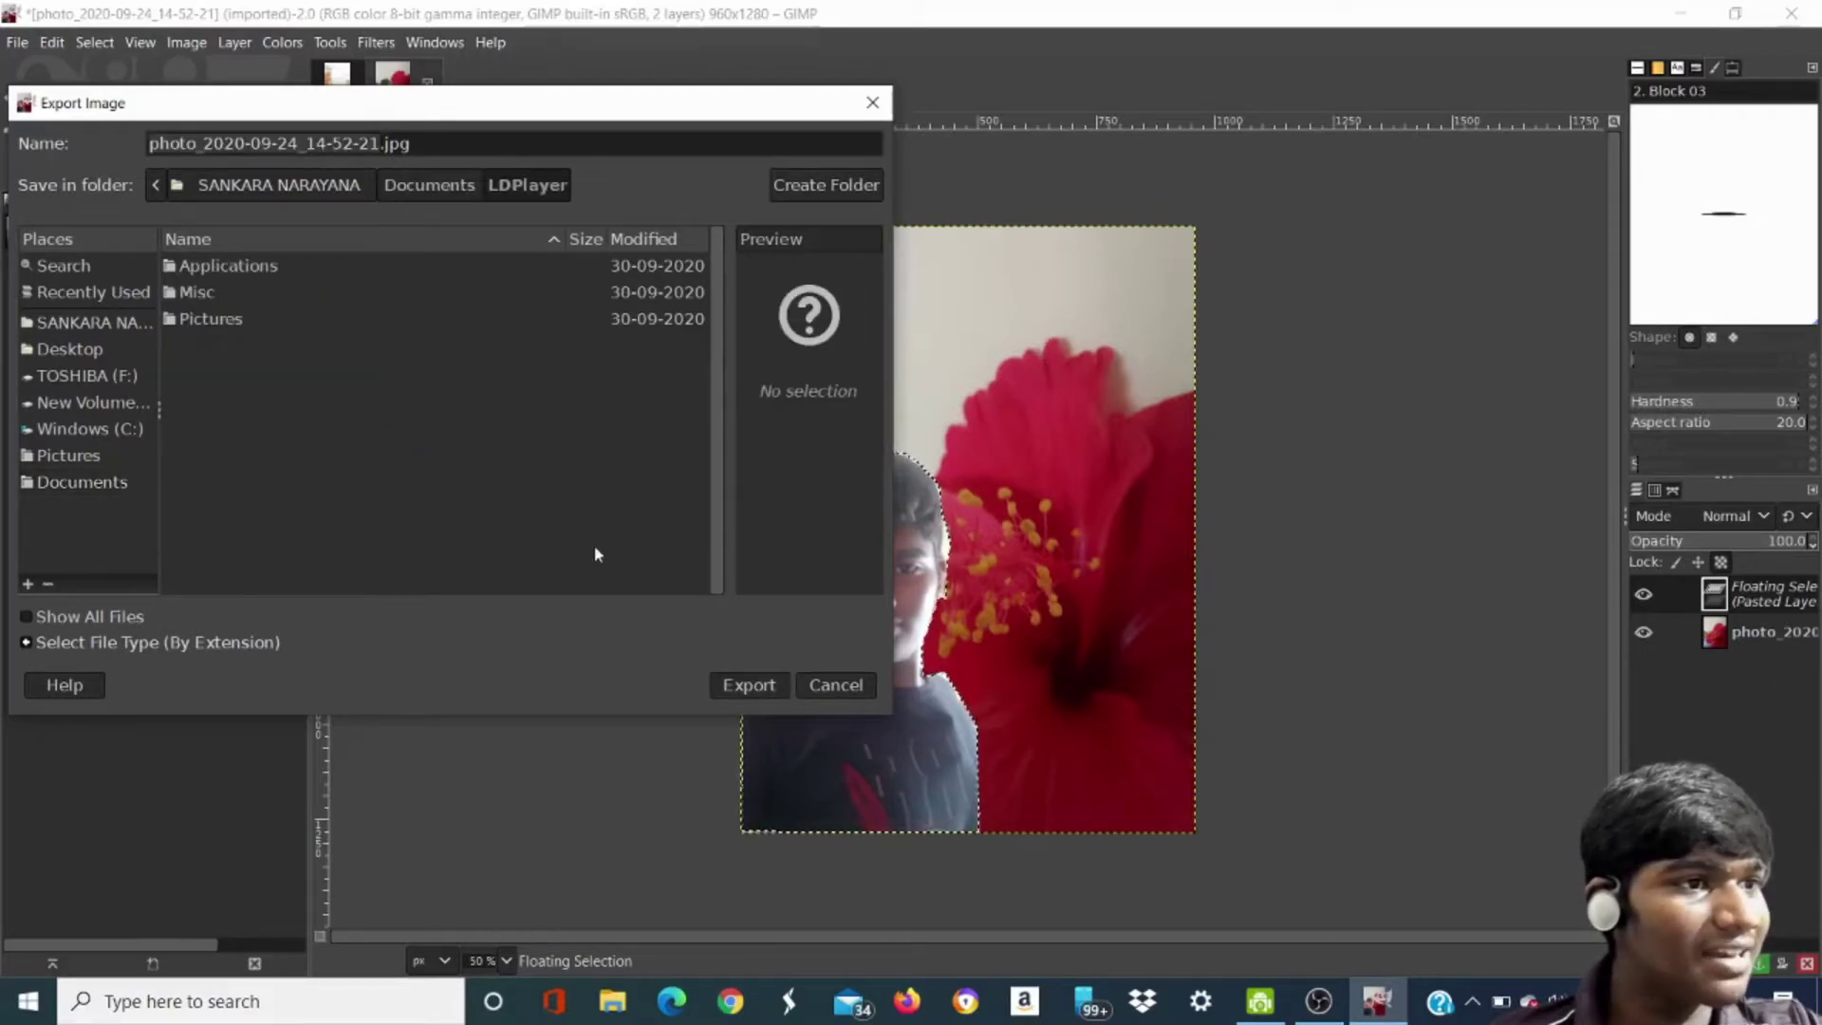
pyautogui.click(746, 687)
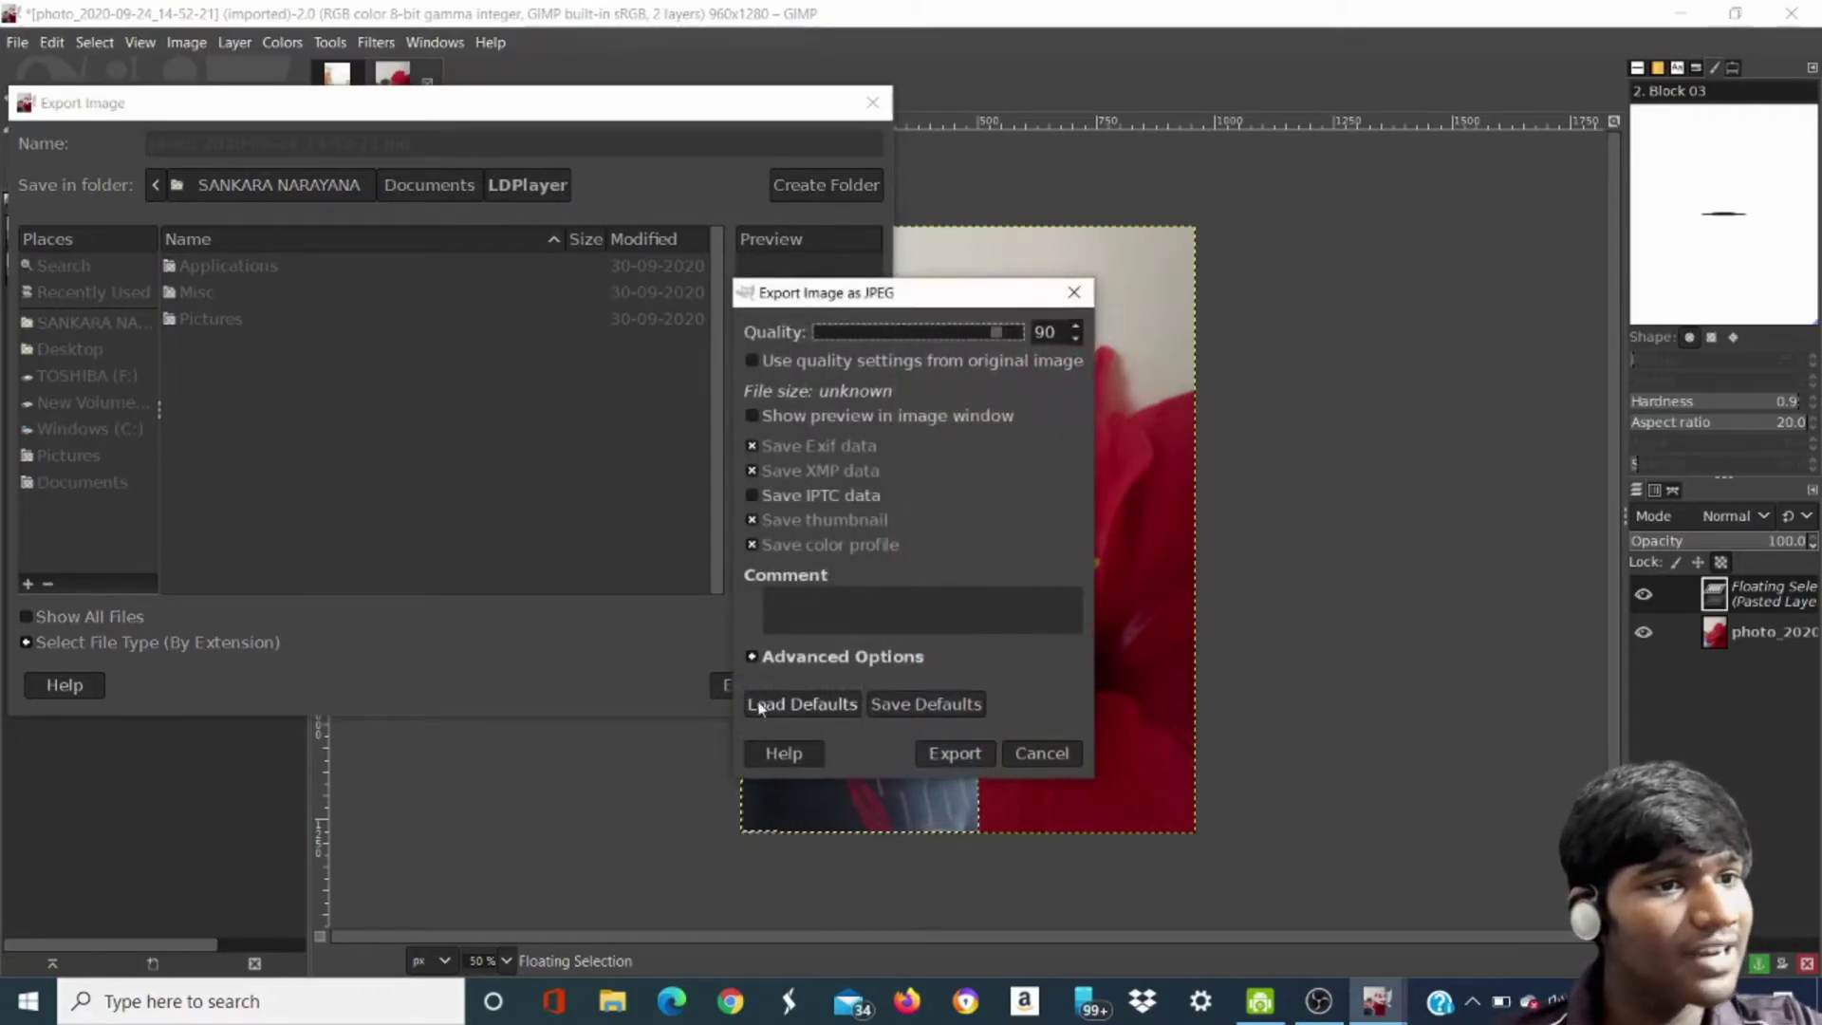
pyautogui.click(953, 754)
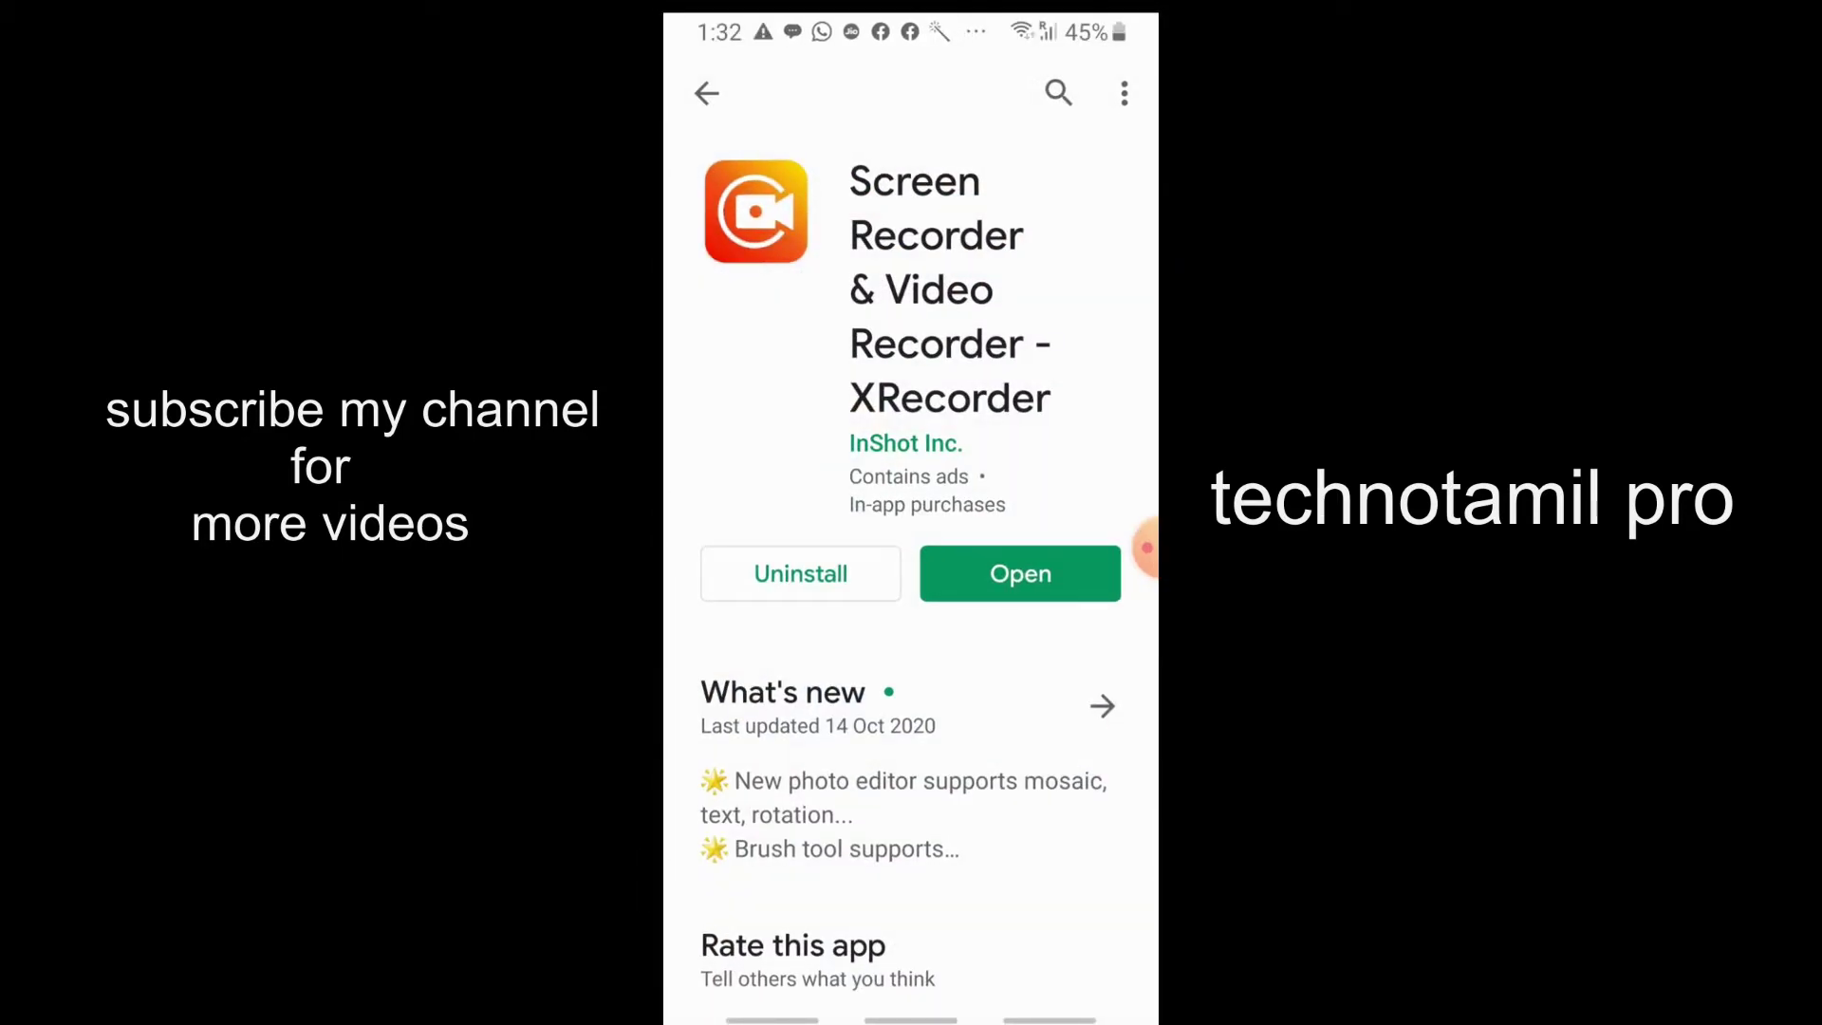
# Search the Play Store for PicsArt Photo Editor, install it, and launch it
pyautogui.click(706, 93)
pyautogui.click(706, 94)
pyautogui.click(869, 94)
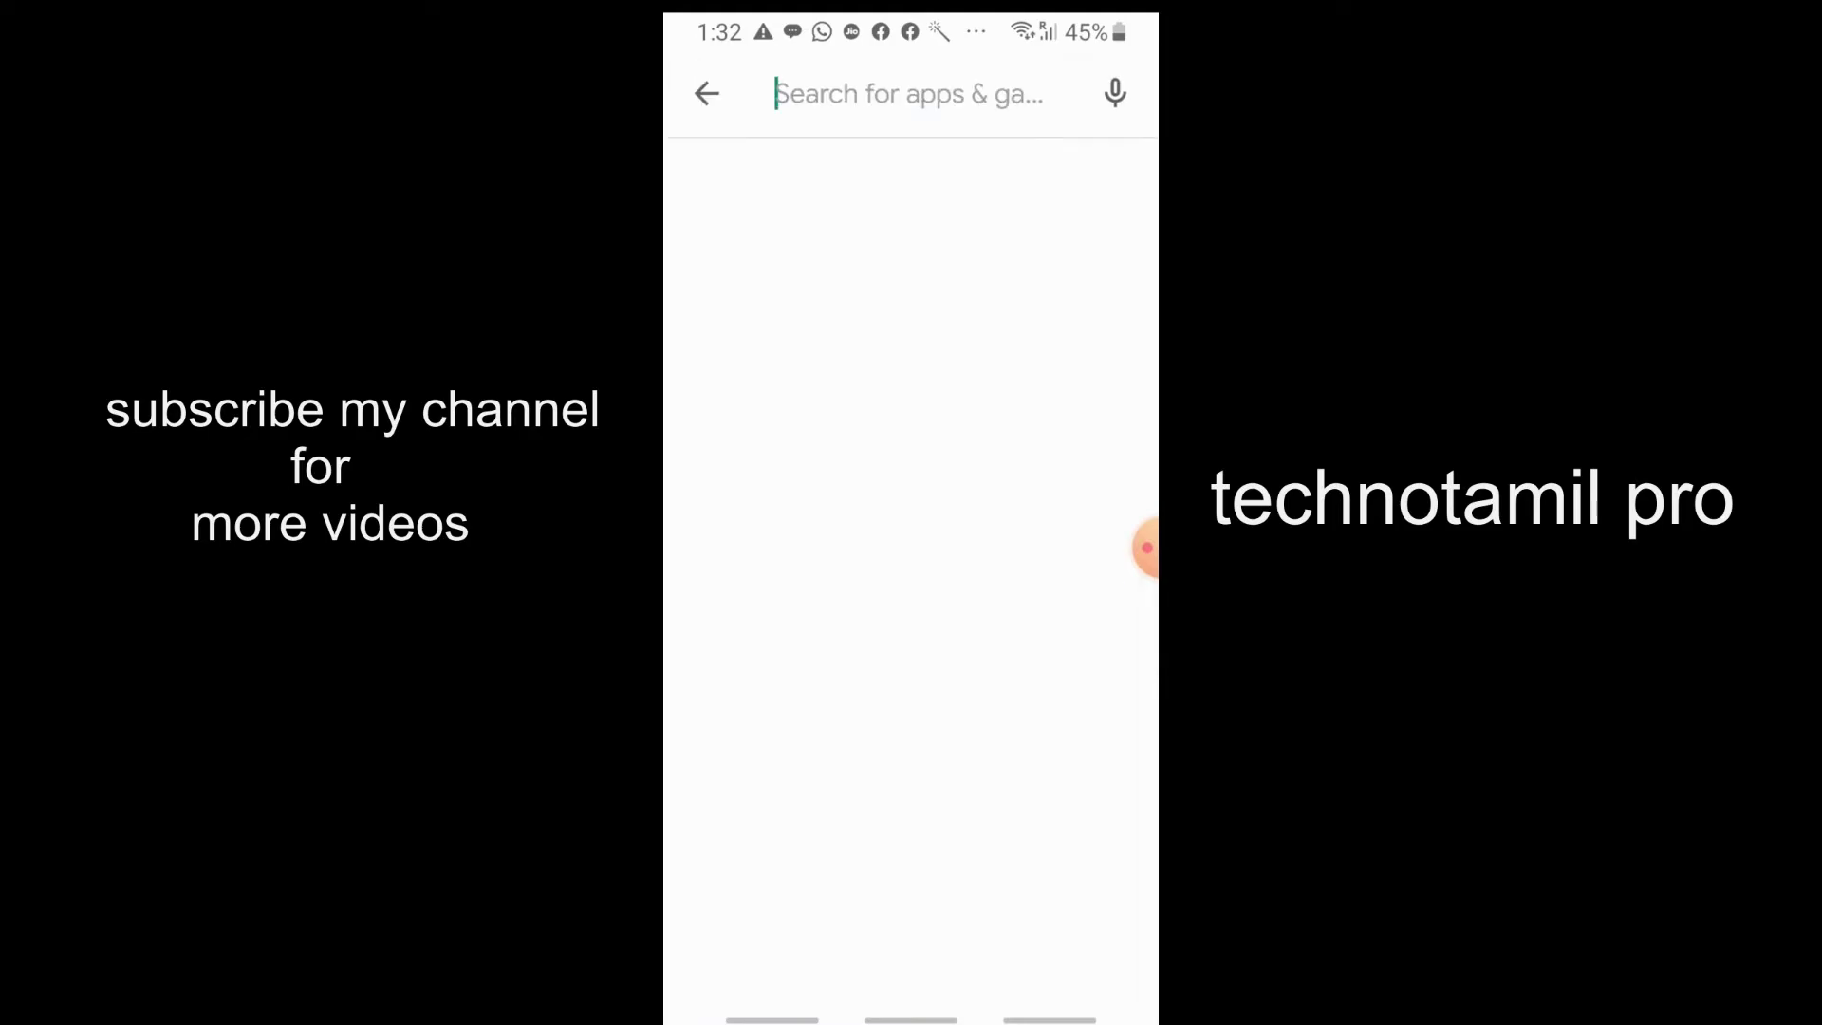
pyautogui.click(810, 265)
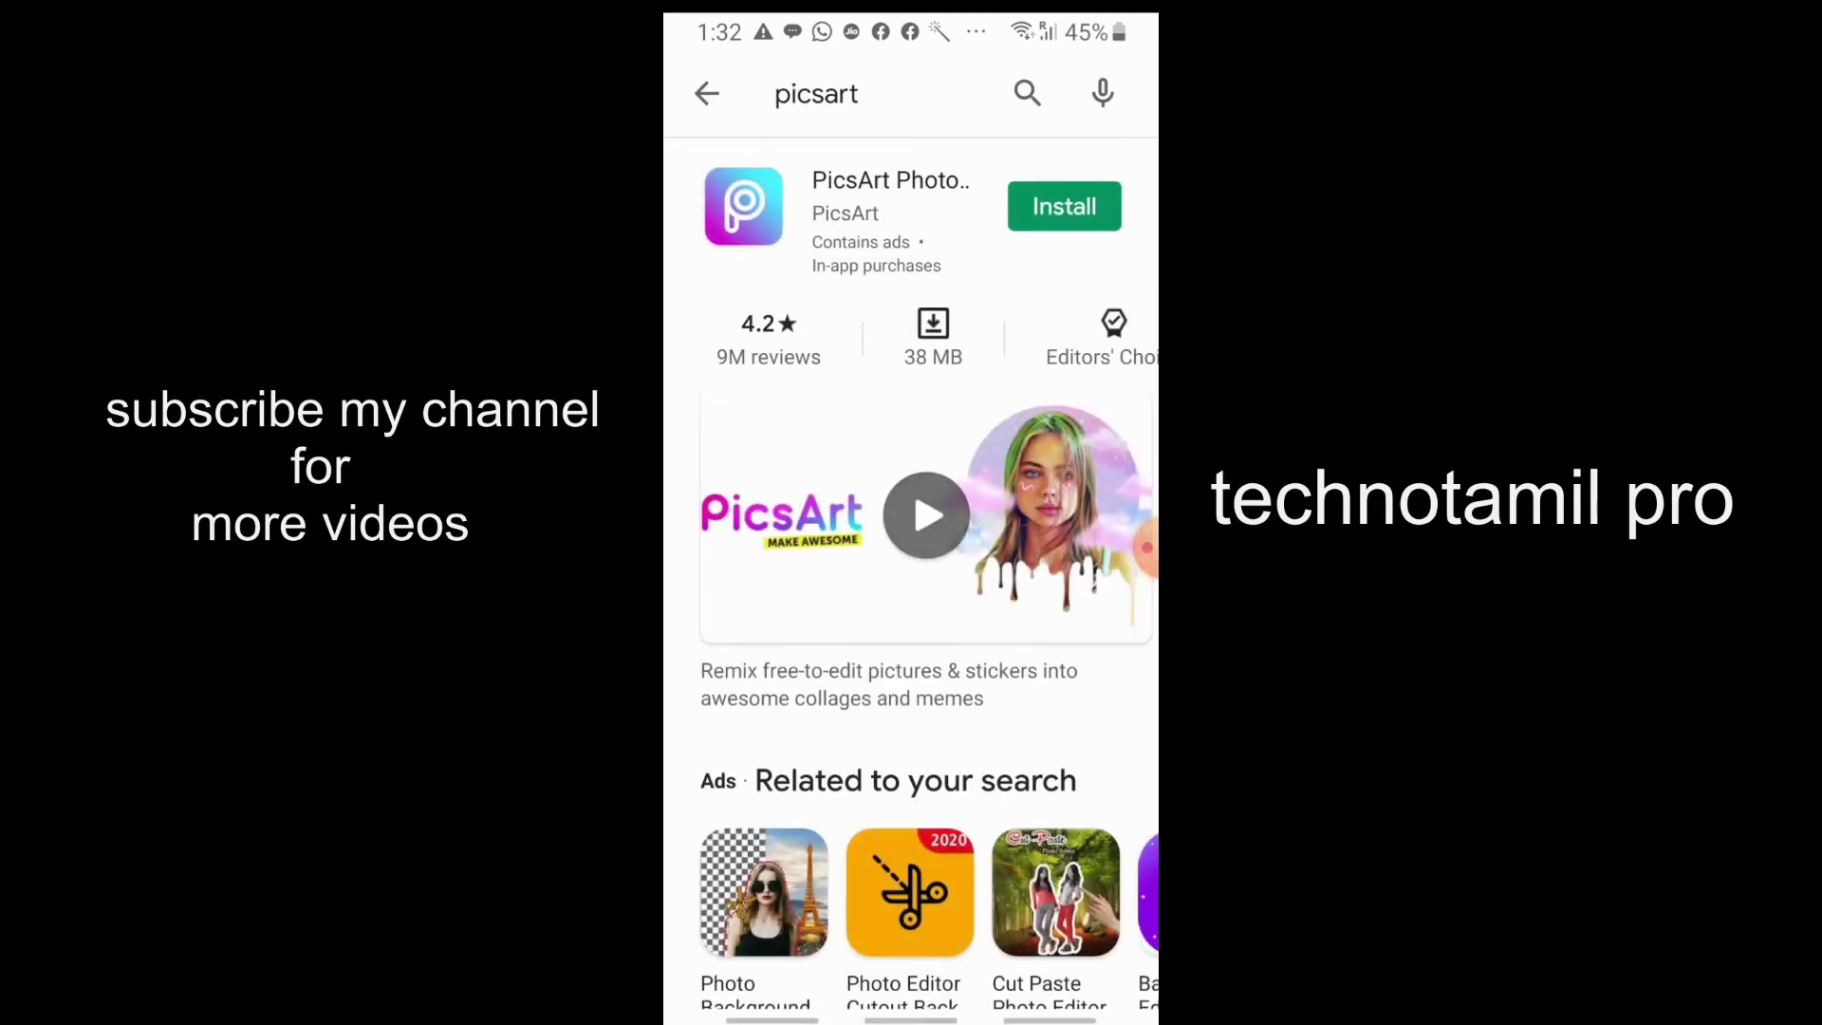
pyautogui.click(890, 209)
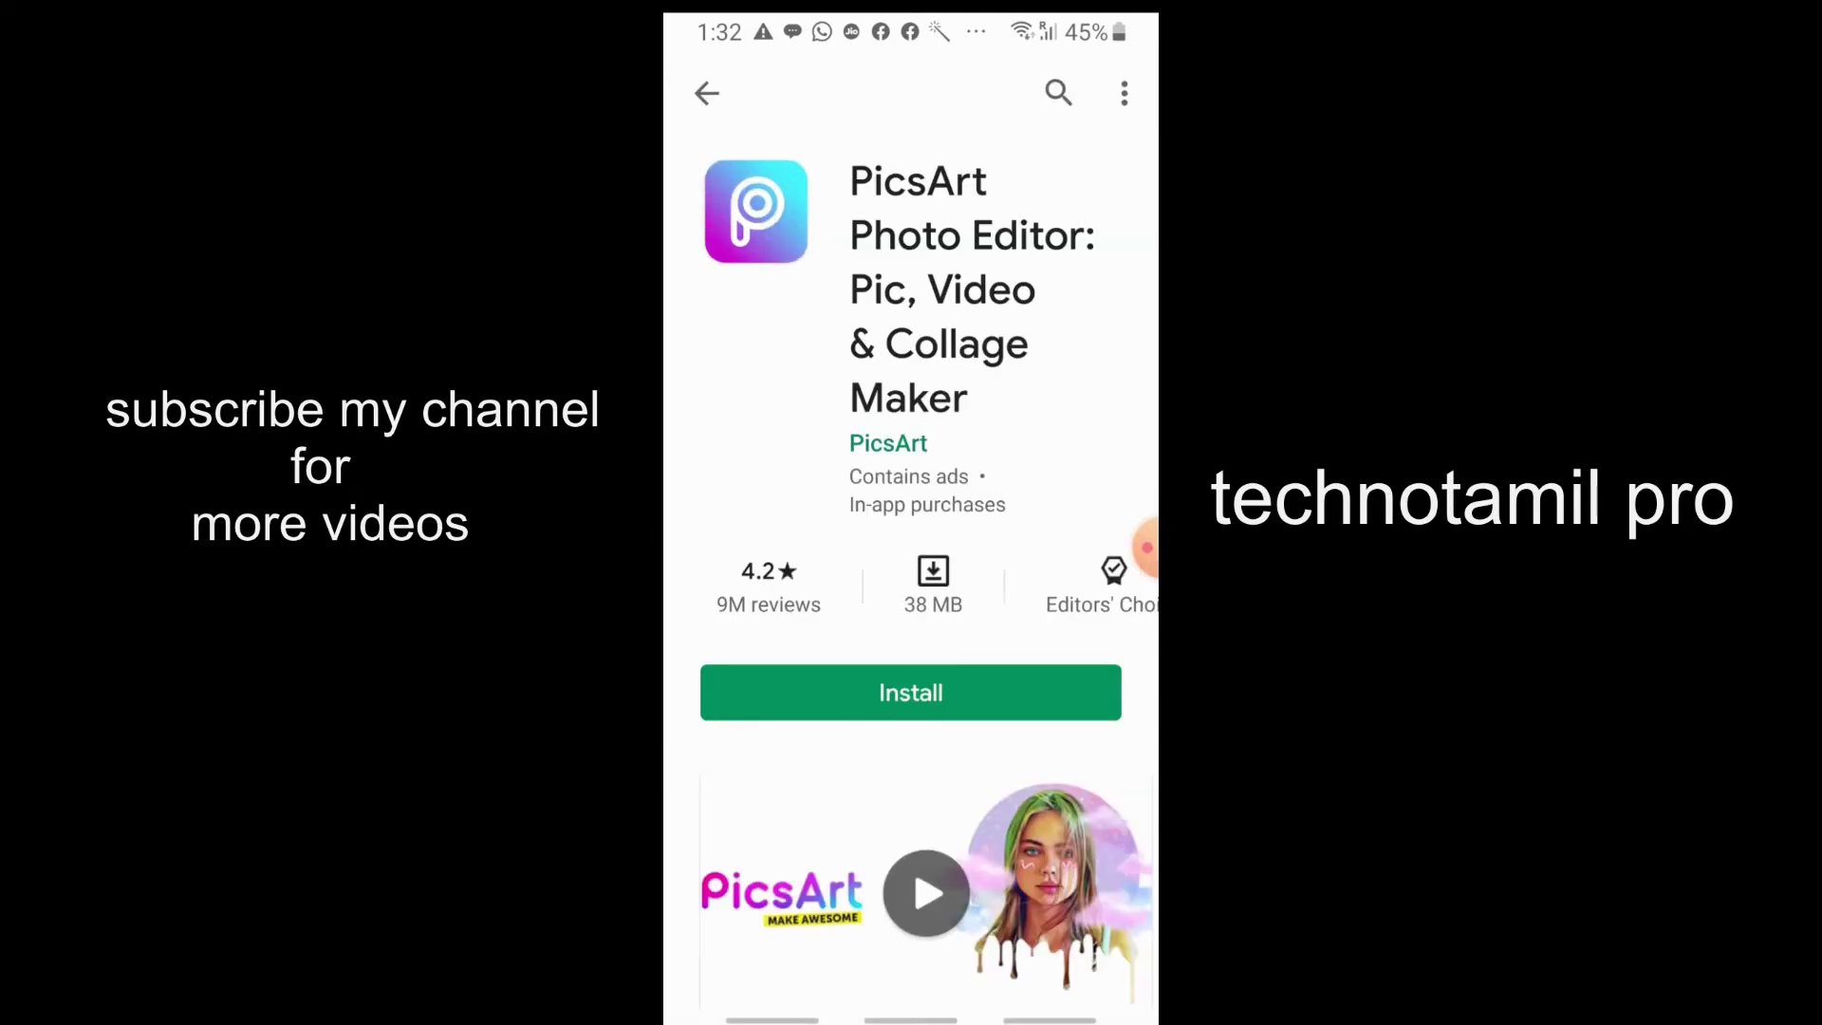
pyautogui.click(911, 692)
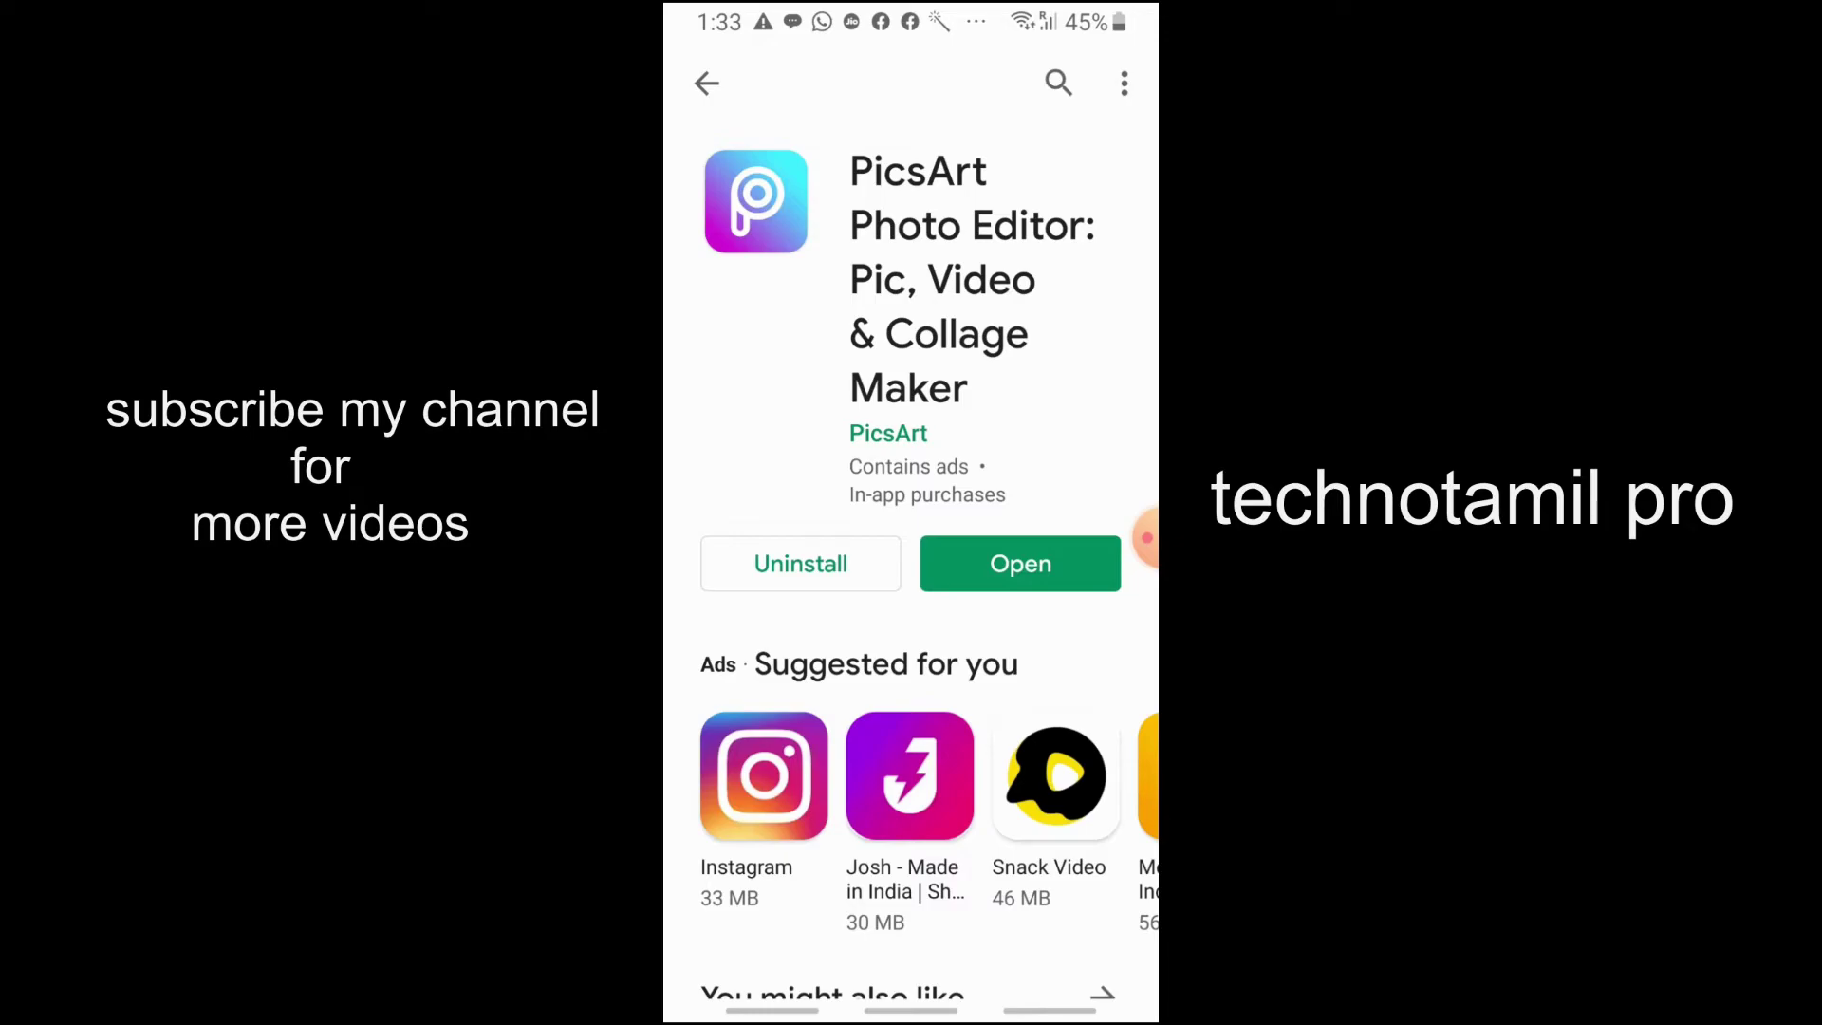
pyautogui.click(1020, 564)
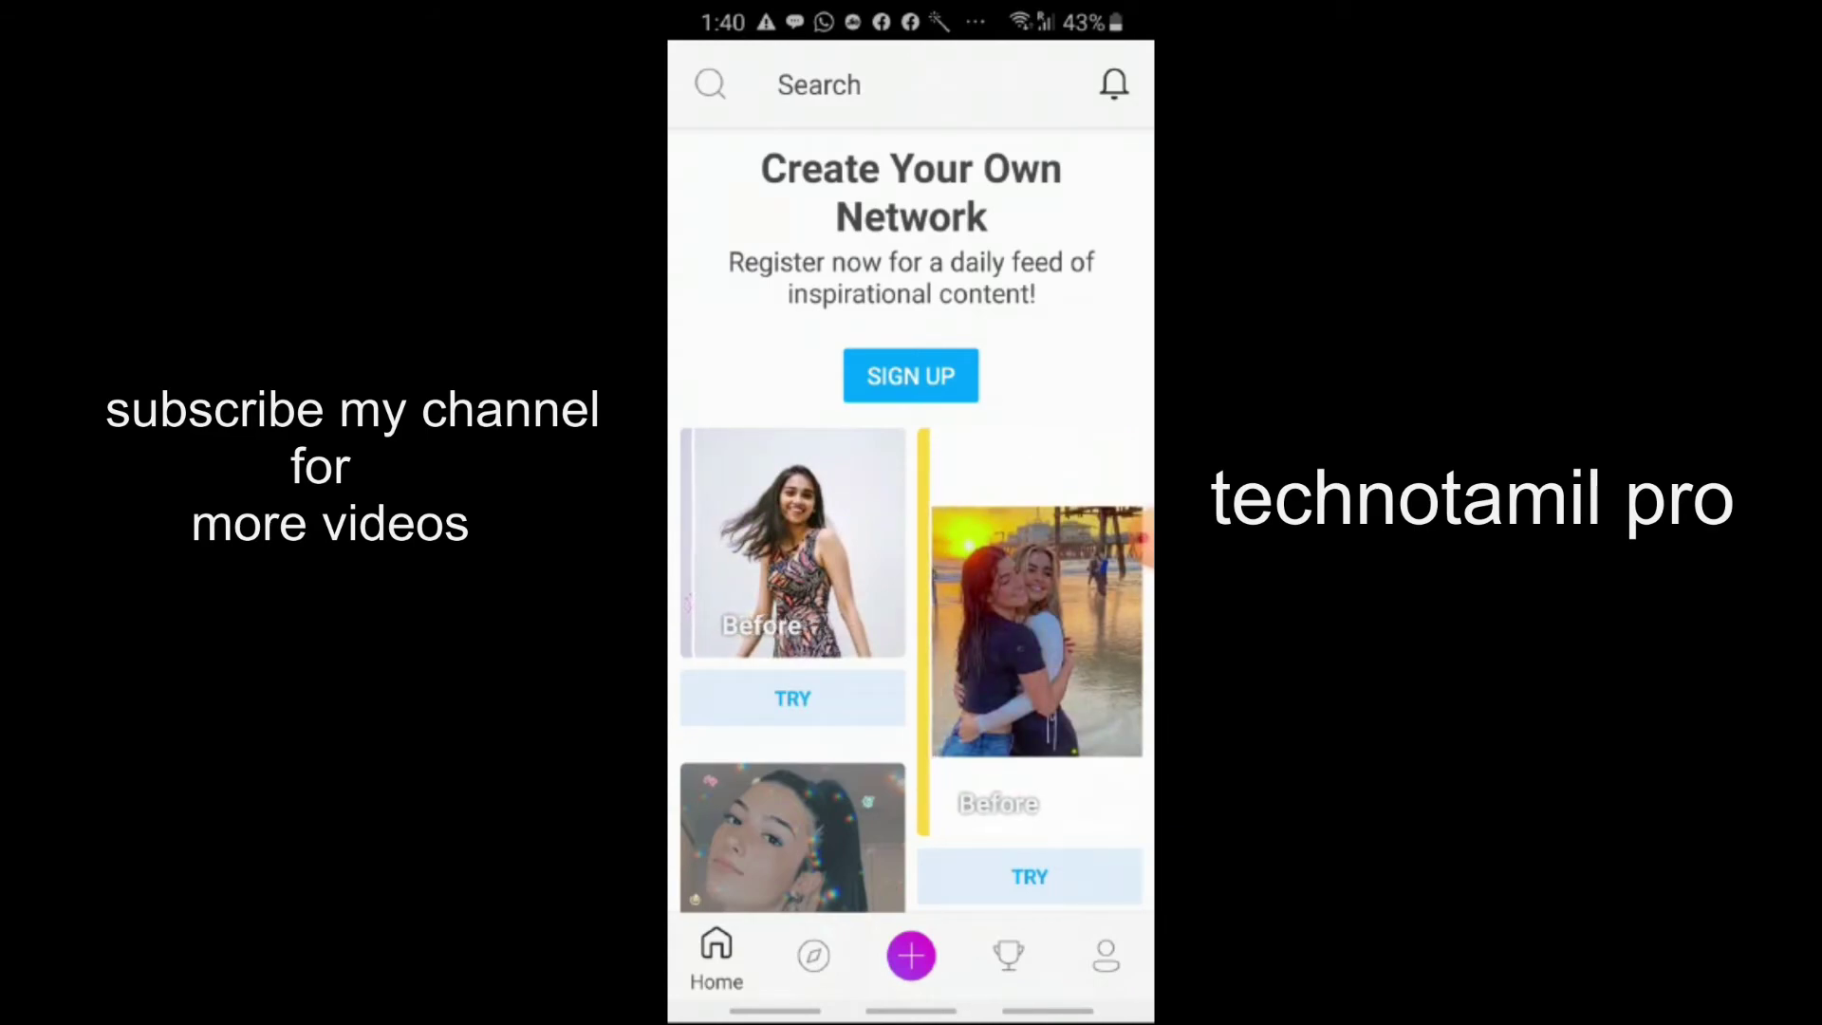
# Start a new PicsArt creation from the selfie photo and open its Cutout tool
pyautogui.click(911, 955)
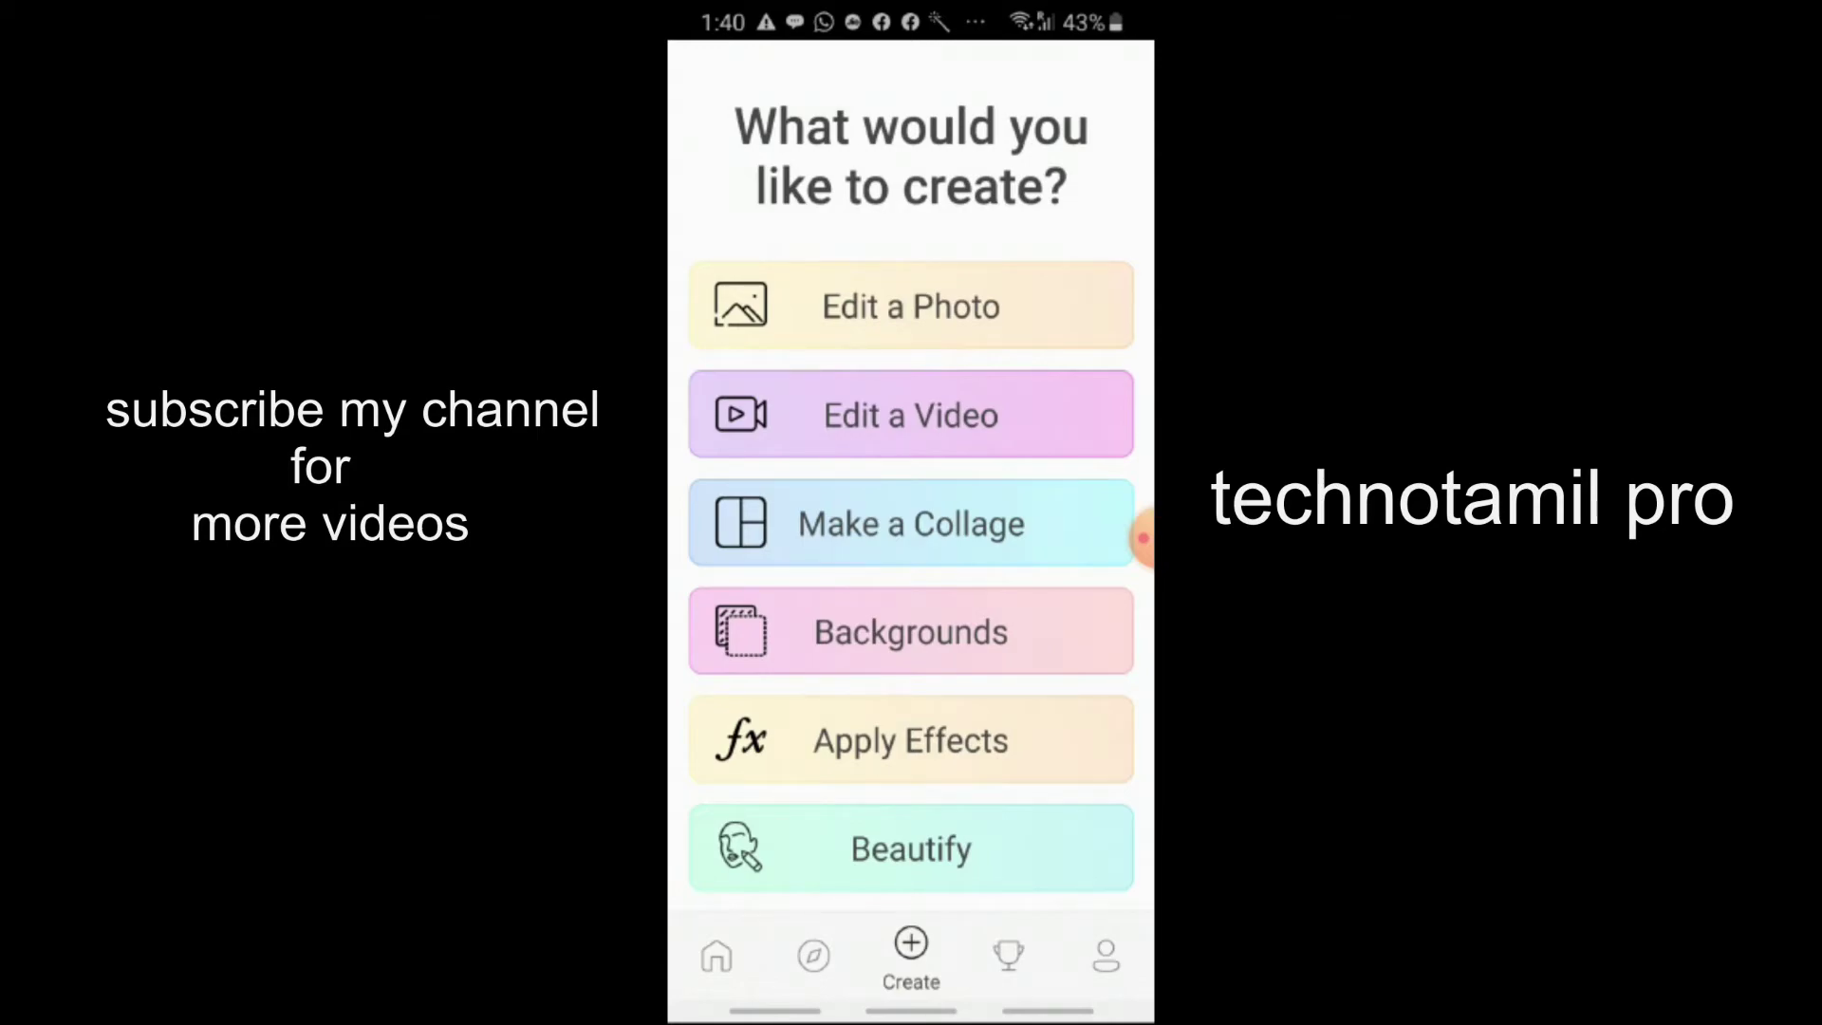
pyautogui.click(911, 339)
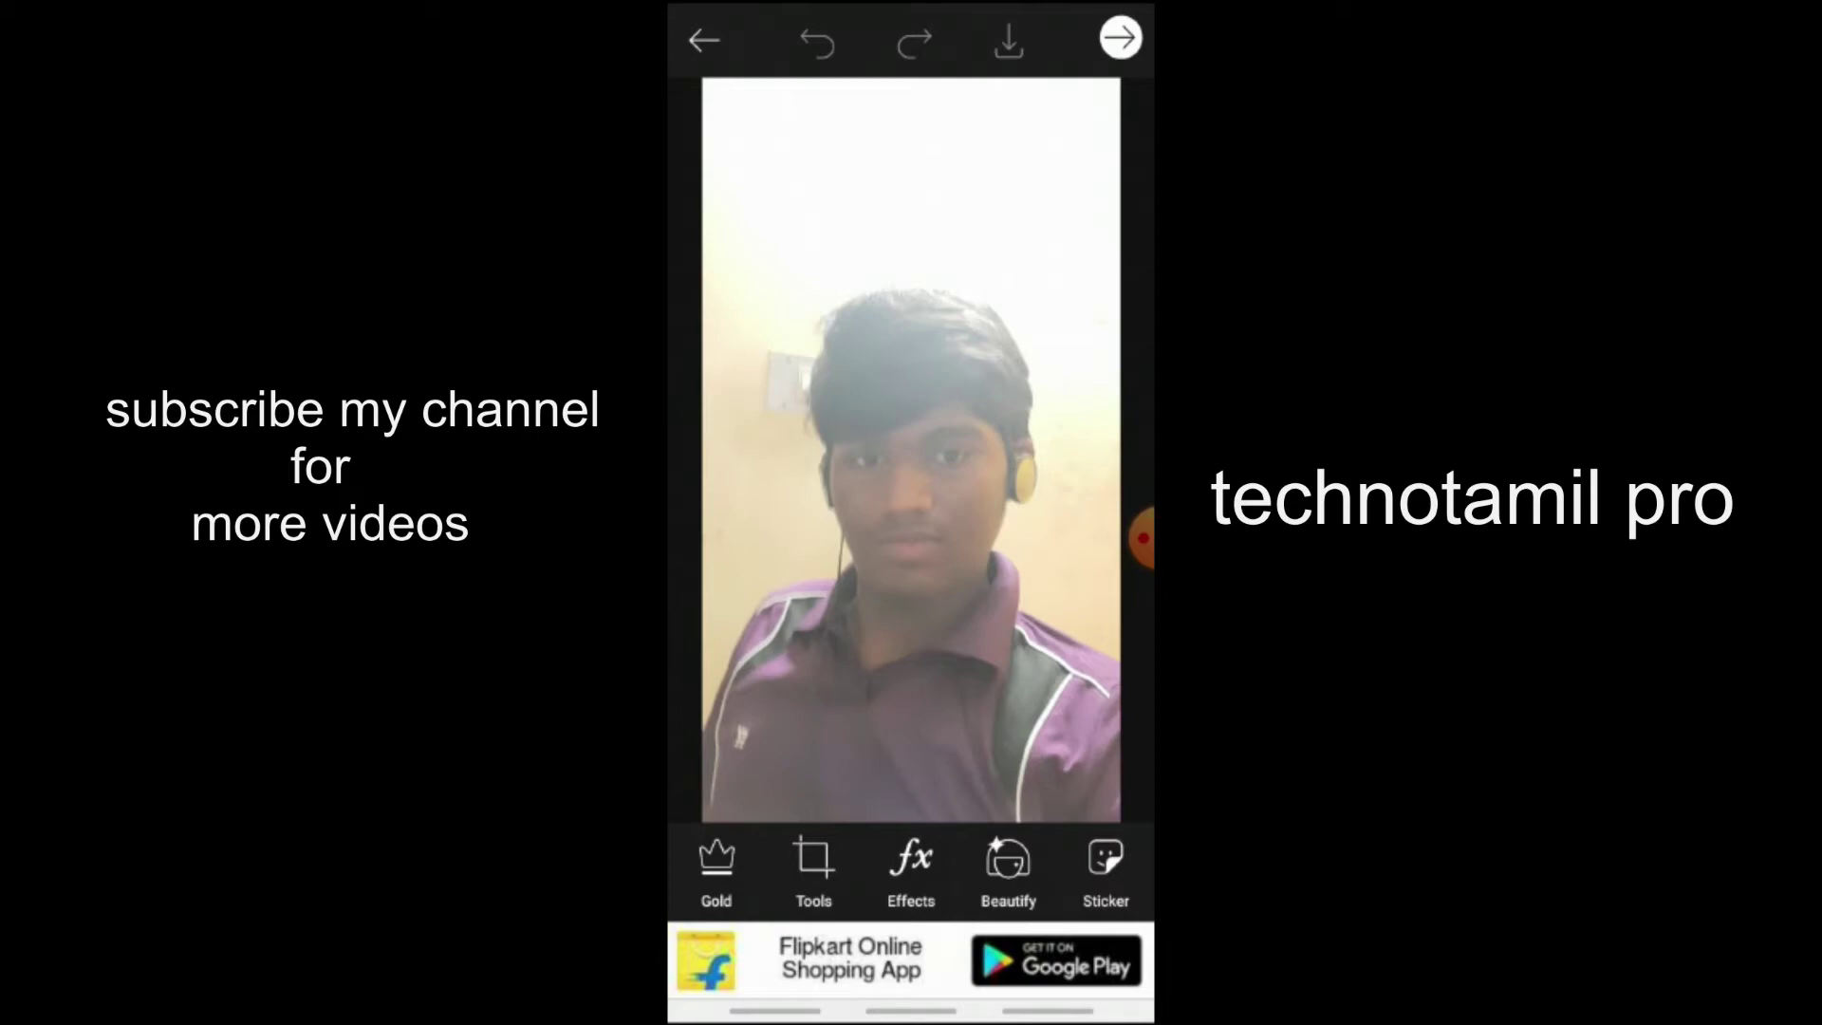
pyautogui.moveTo(1005, 868); pyautogui.dragTo(788, 868)
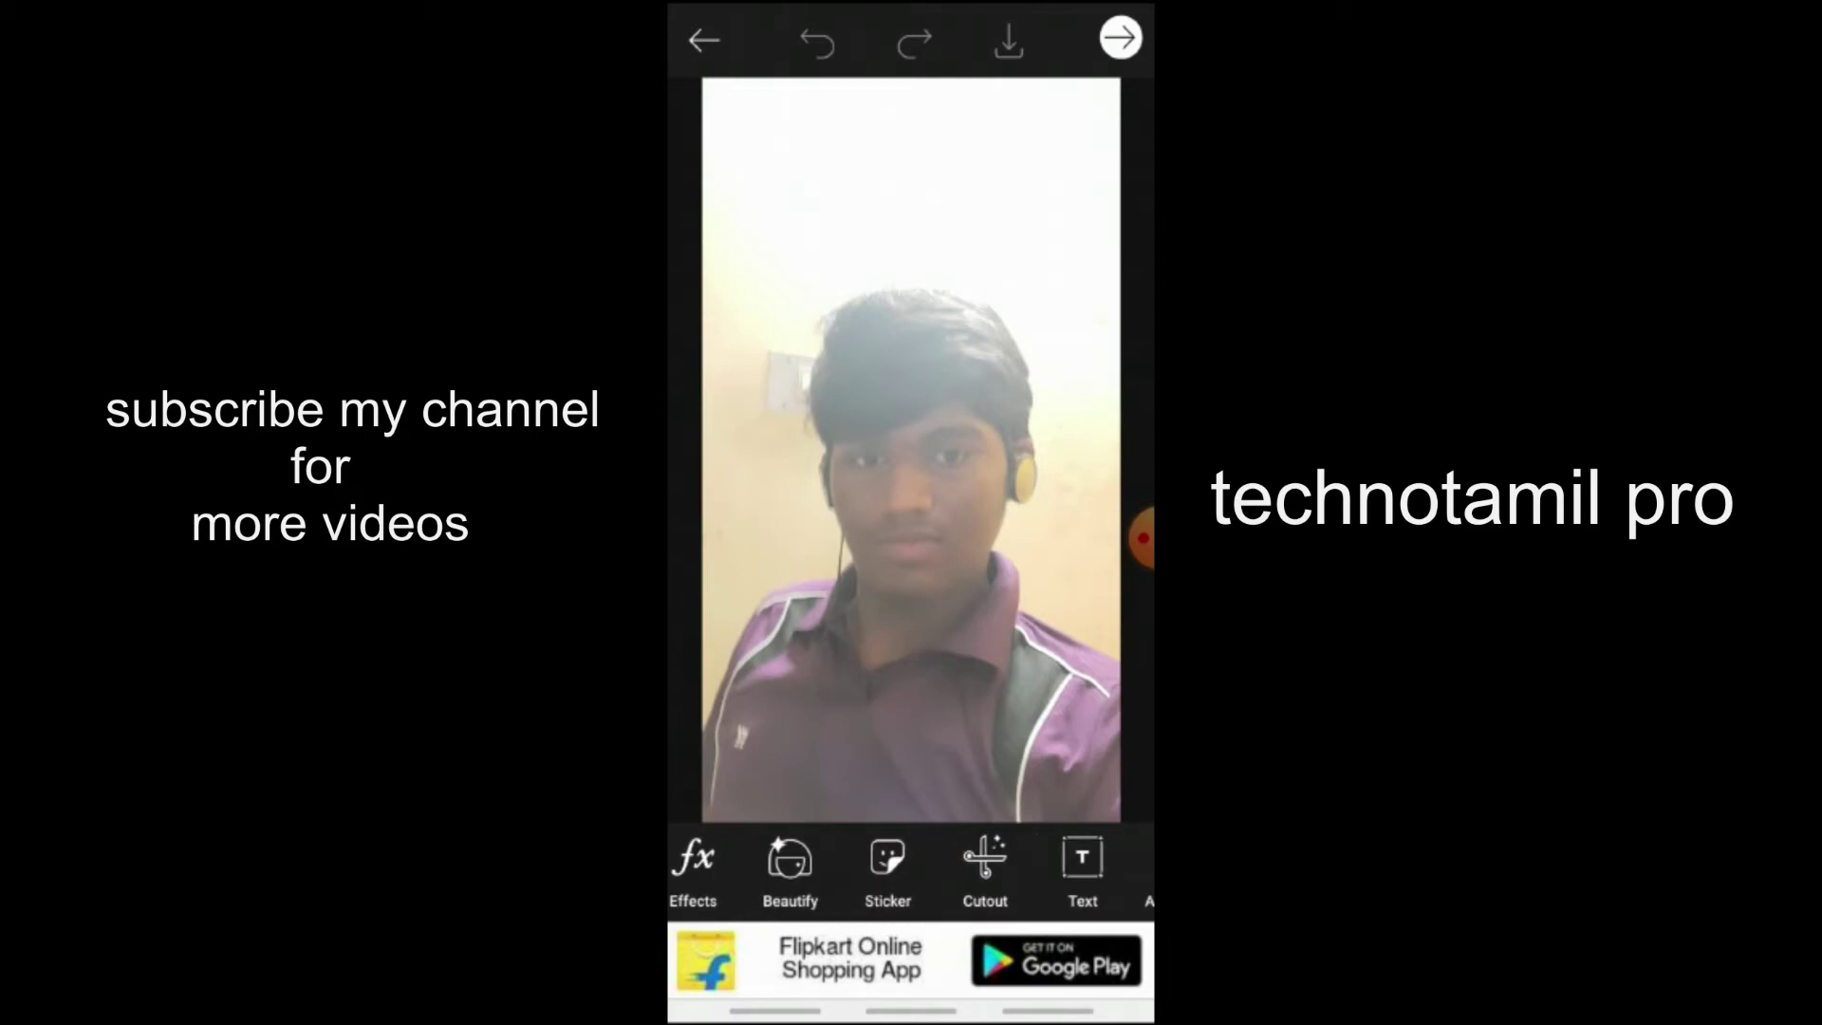
pyautogui.click(985, 868)
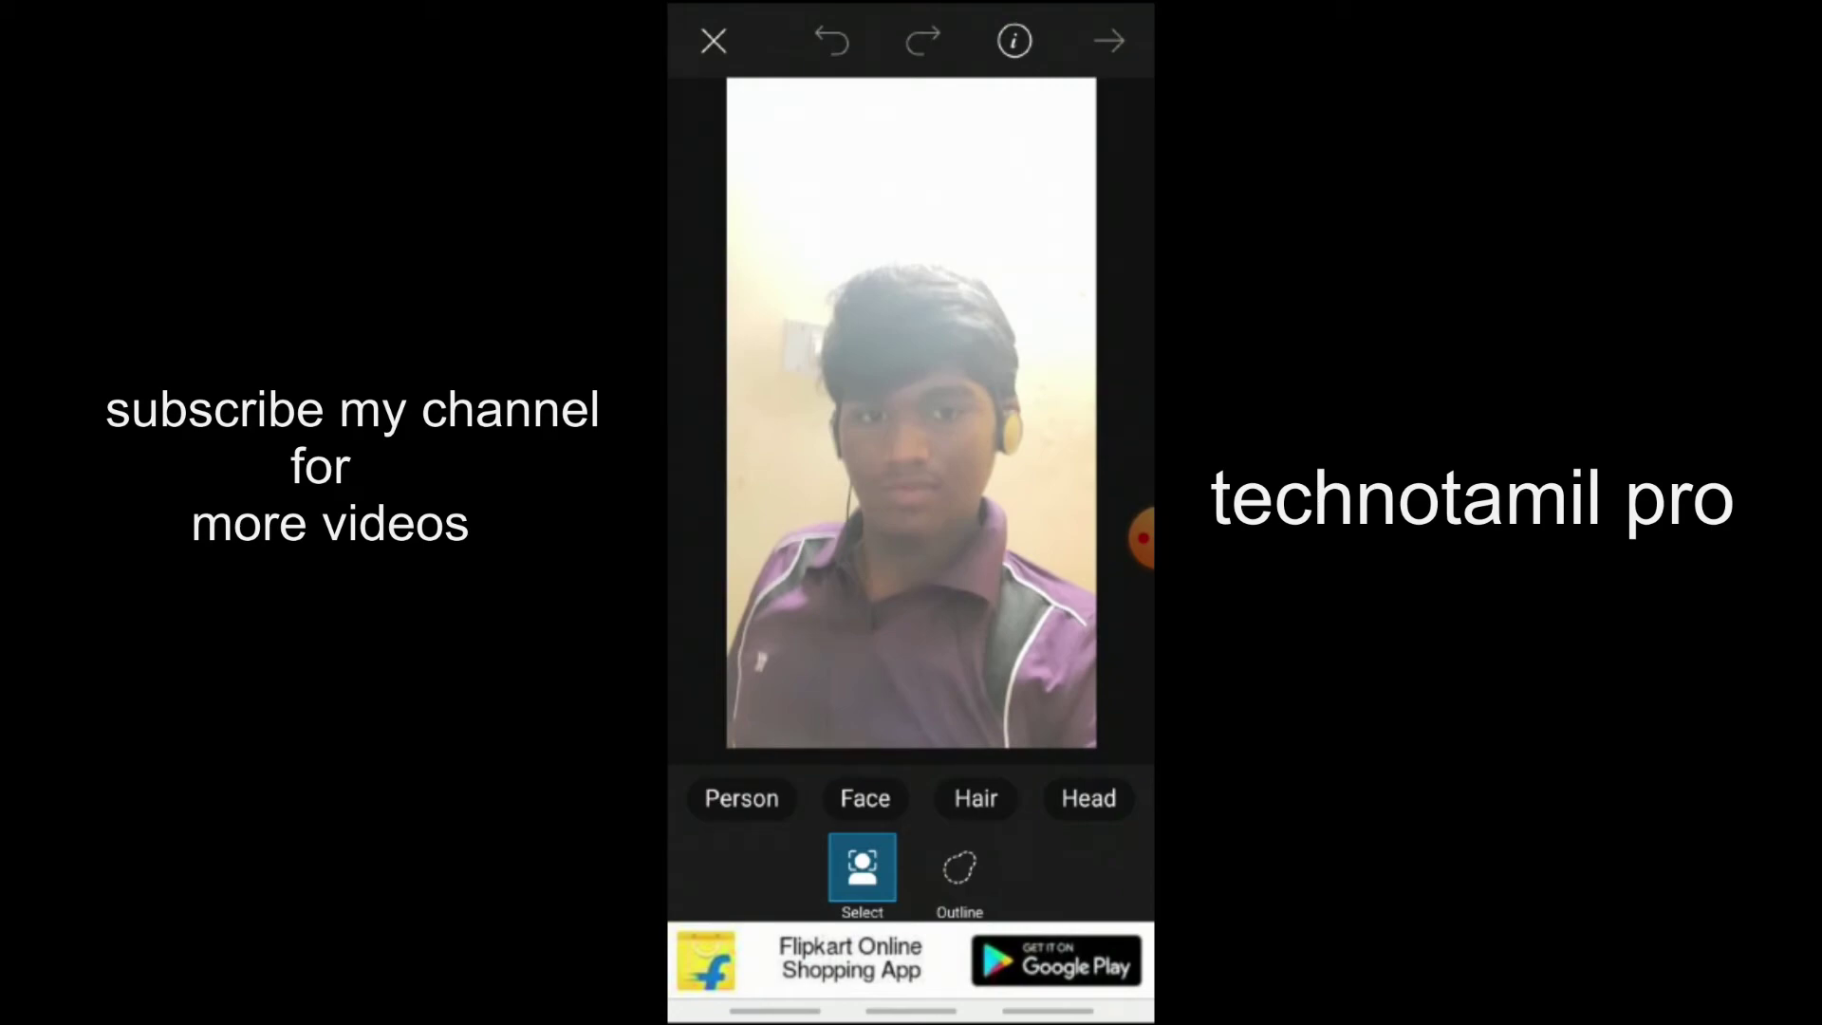
# Trace around the person with a size-10 Outline brush and convert the traced area into a cutout
pyautogui.click(959, 867)
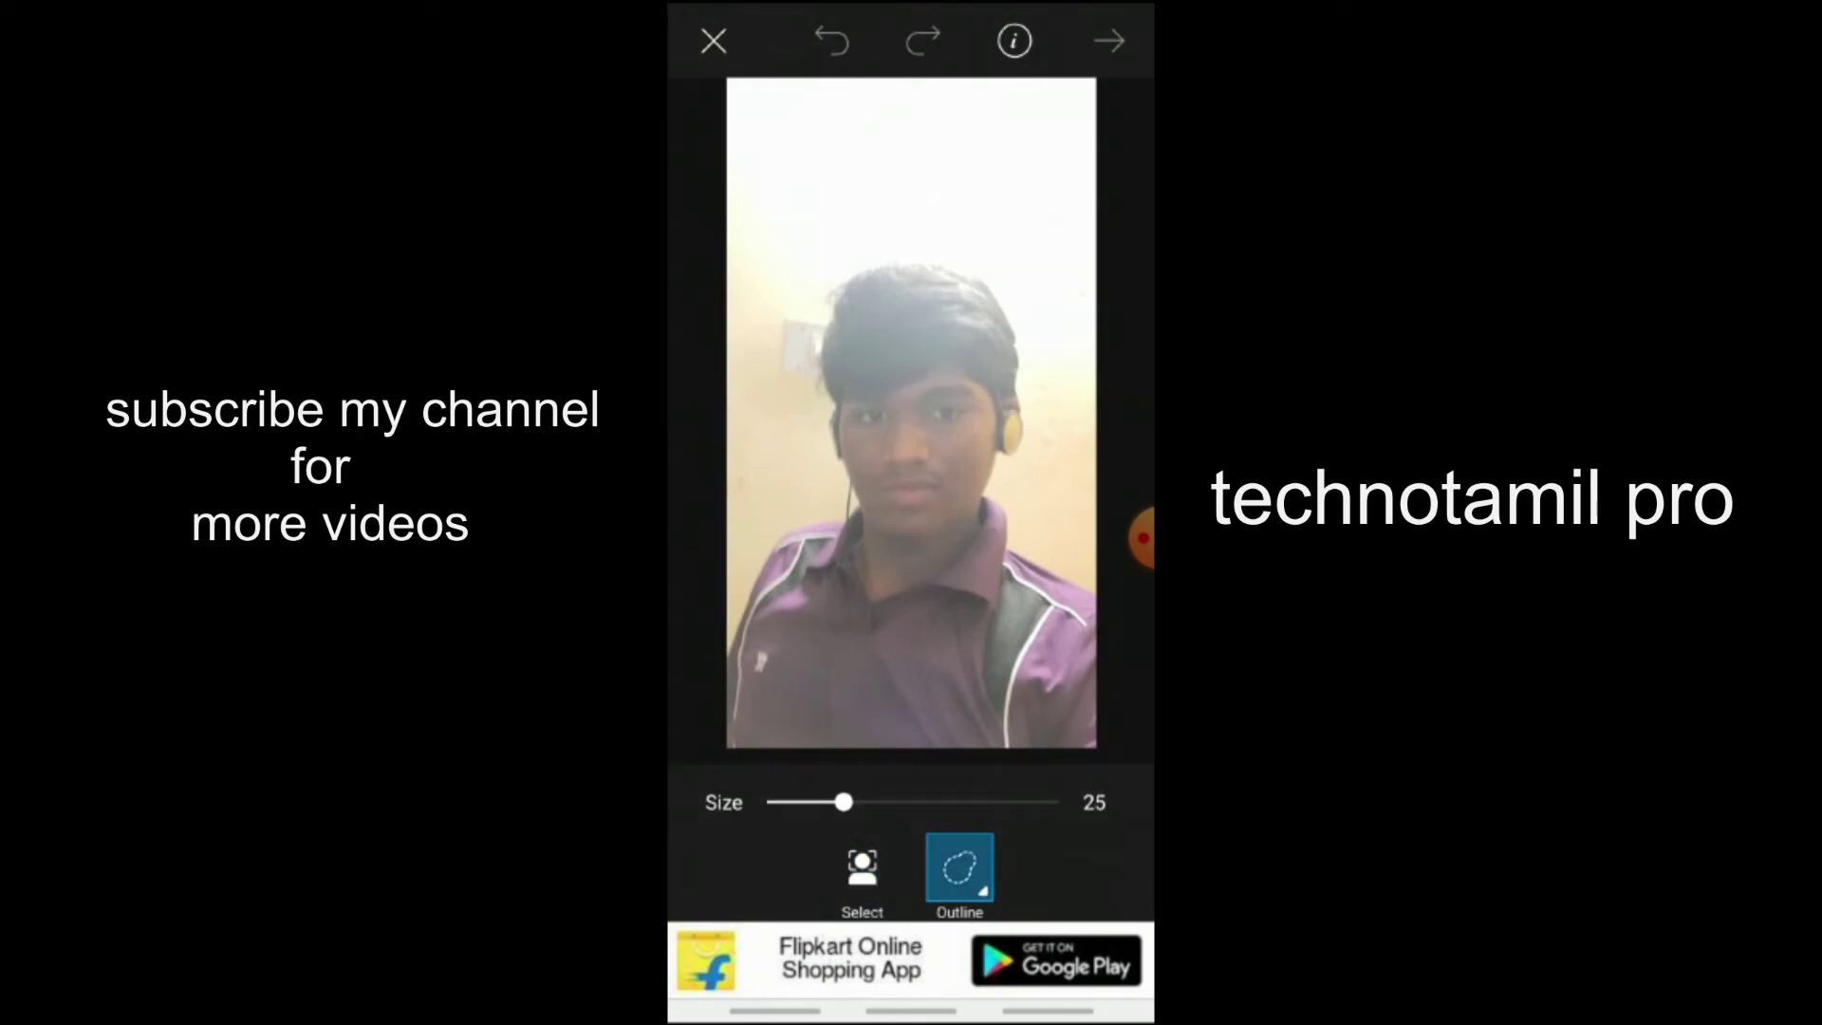
pyautogui.moveTo(844, 802); pyautogui.dragTo(781, 801)
pyautogui.click(862, 867)
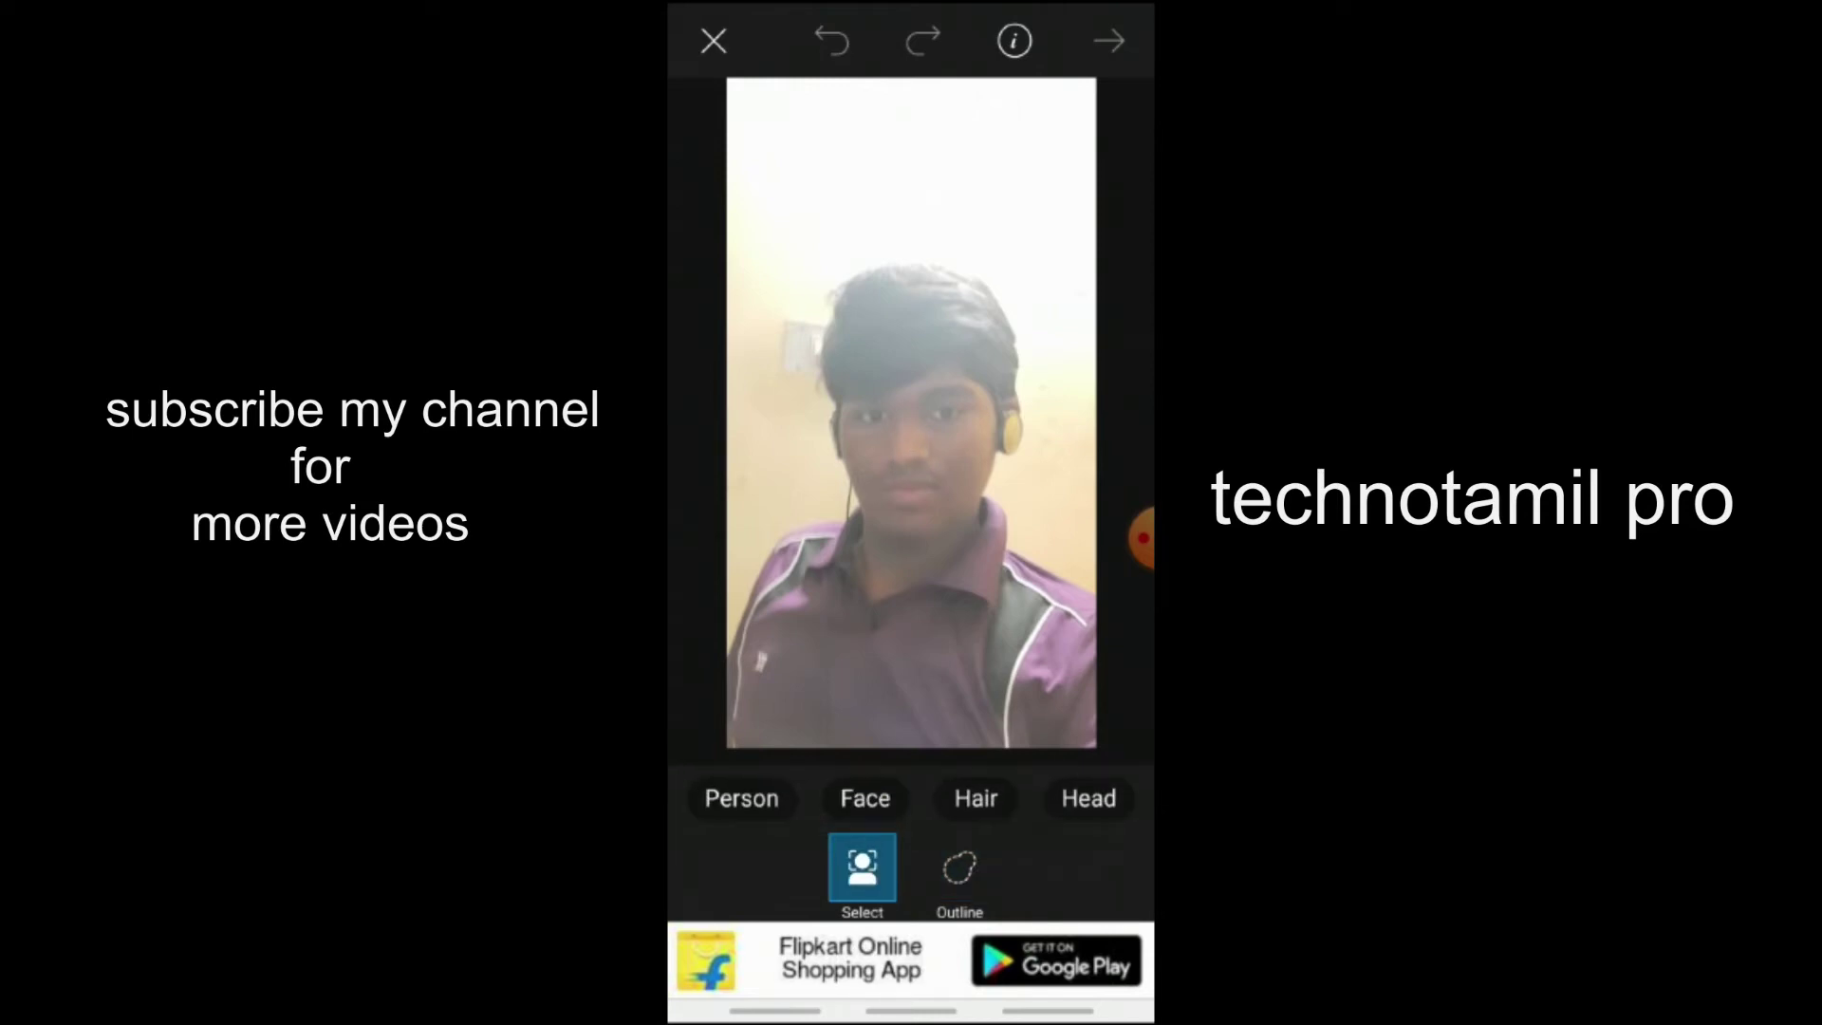
pyautogui.click(959, 867)
pyautogui.moveTo(1086, 739)
pyautogui.mouseDown()
pyautogui.moveTo(754, 742)
pyautogui.moveTo(732, 702)
pyautogui.moveTo(740, 609)
pyautogui.moveTo(771, 556)
pyautogui.moveTo(843, 522)
pyautogui.moveTo(818, 349)
pyautogui.moveTo(854, 281)
pyautogui.moveTo(935, 272)
pyautogui.moveTo(1017, 318)
pyautogui.moveTo(1006, 372)
pyautogui.moveTo(1039, 460)
pyautogui.moveTo(992, 532)
pyautogui.moveTo(1086, 622)
pyautogui.moveTo(1087, 713)
pyautogui.mouseUp()
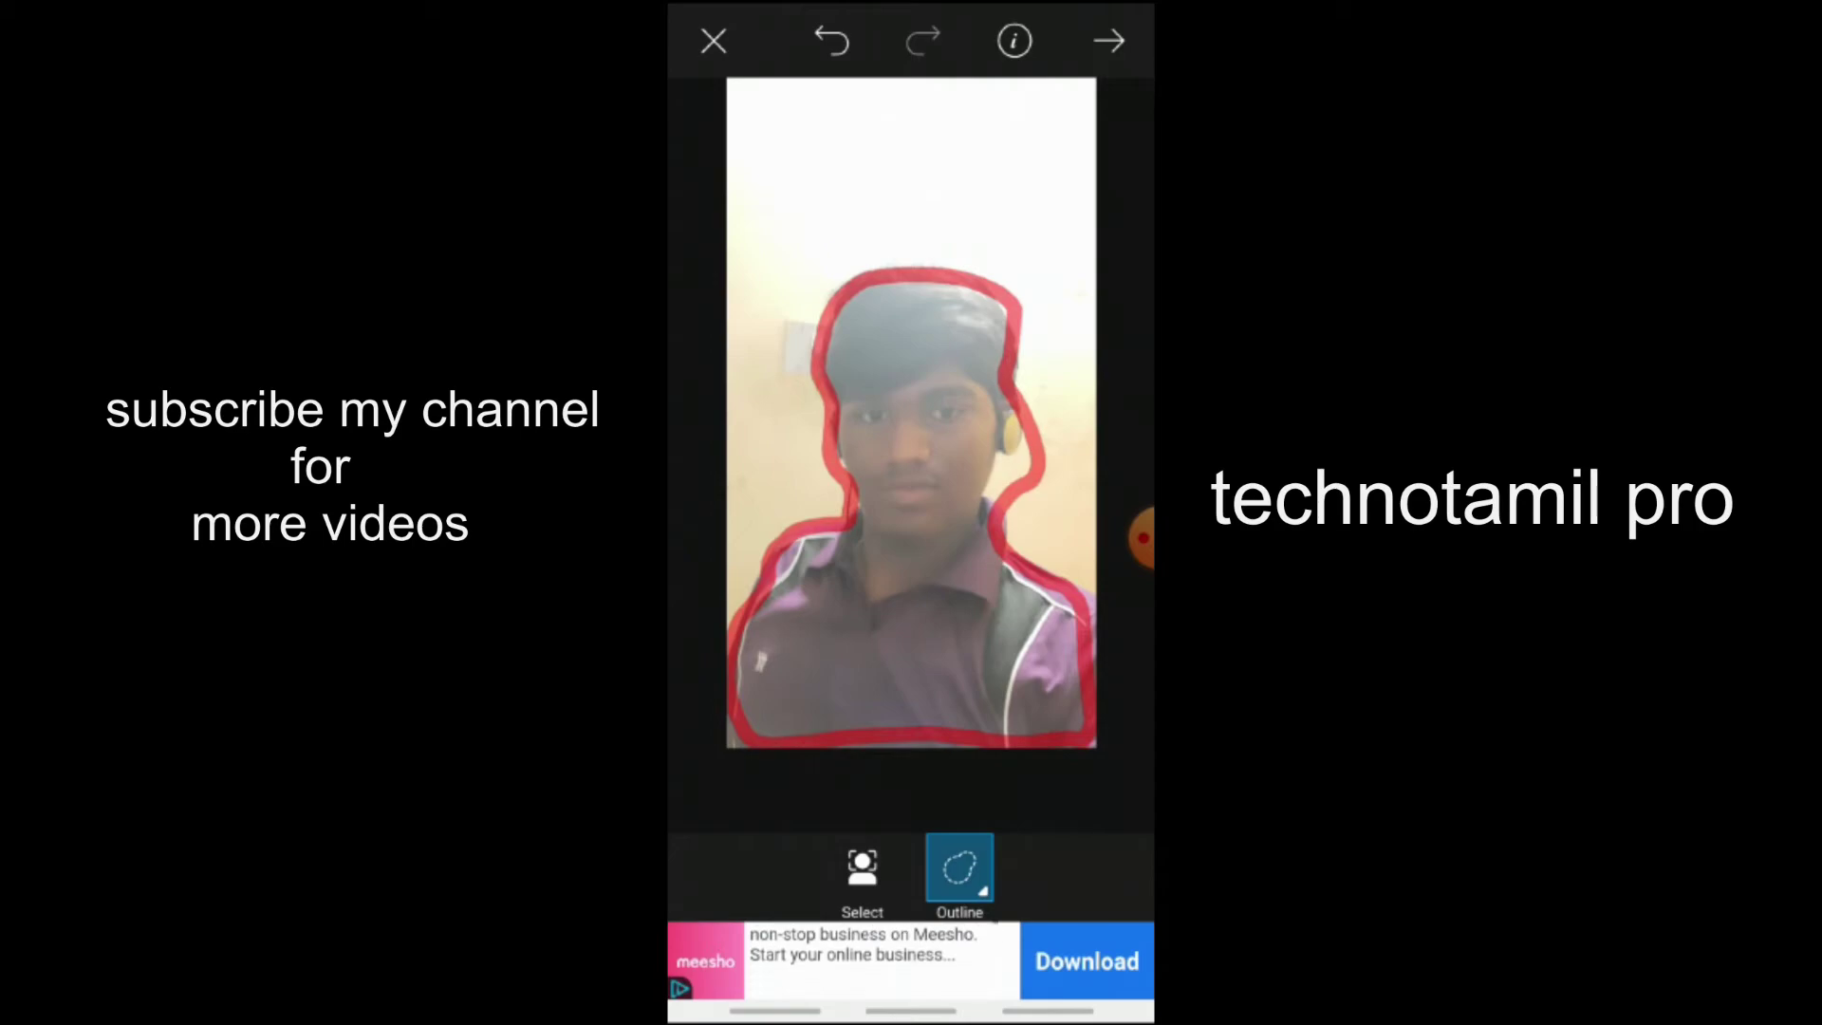
pyautogui.click(1109, 41)
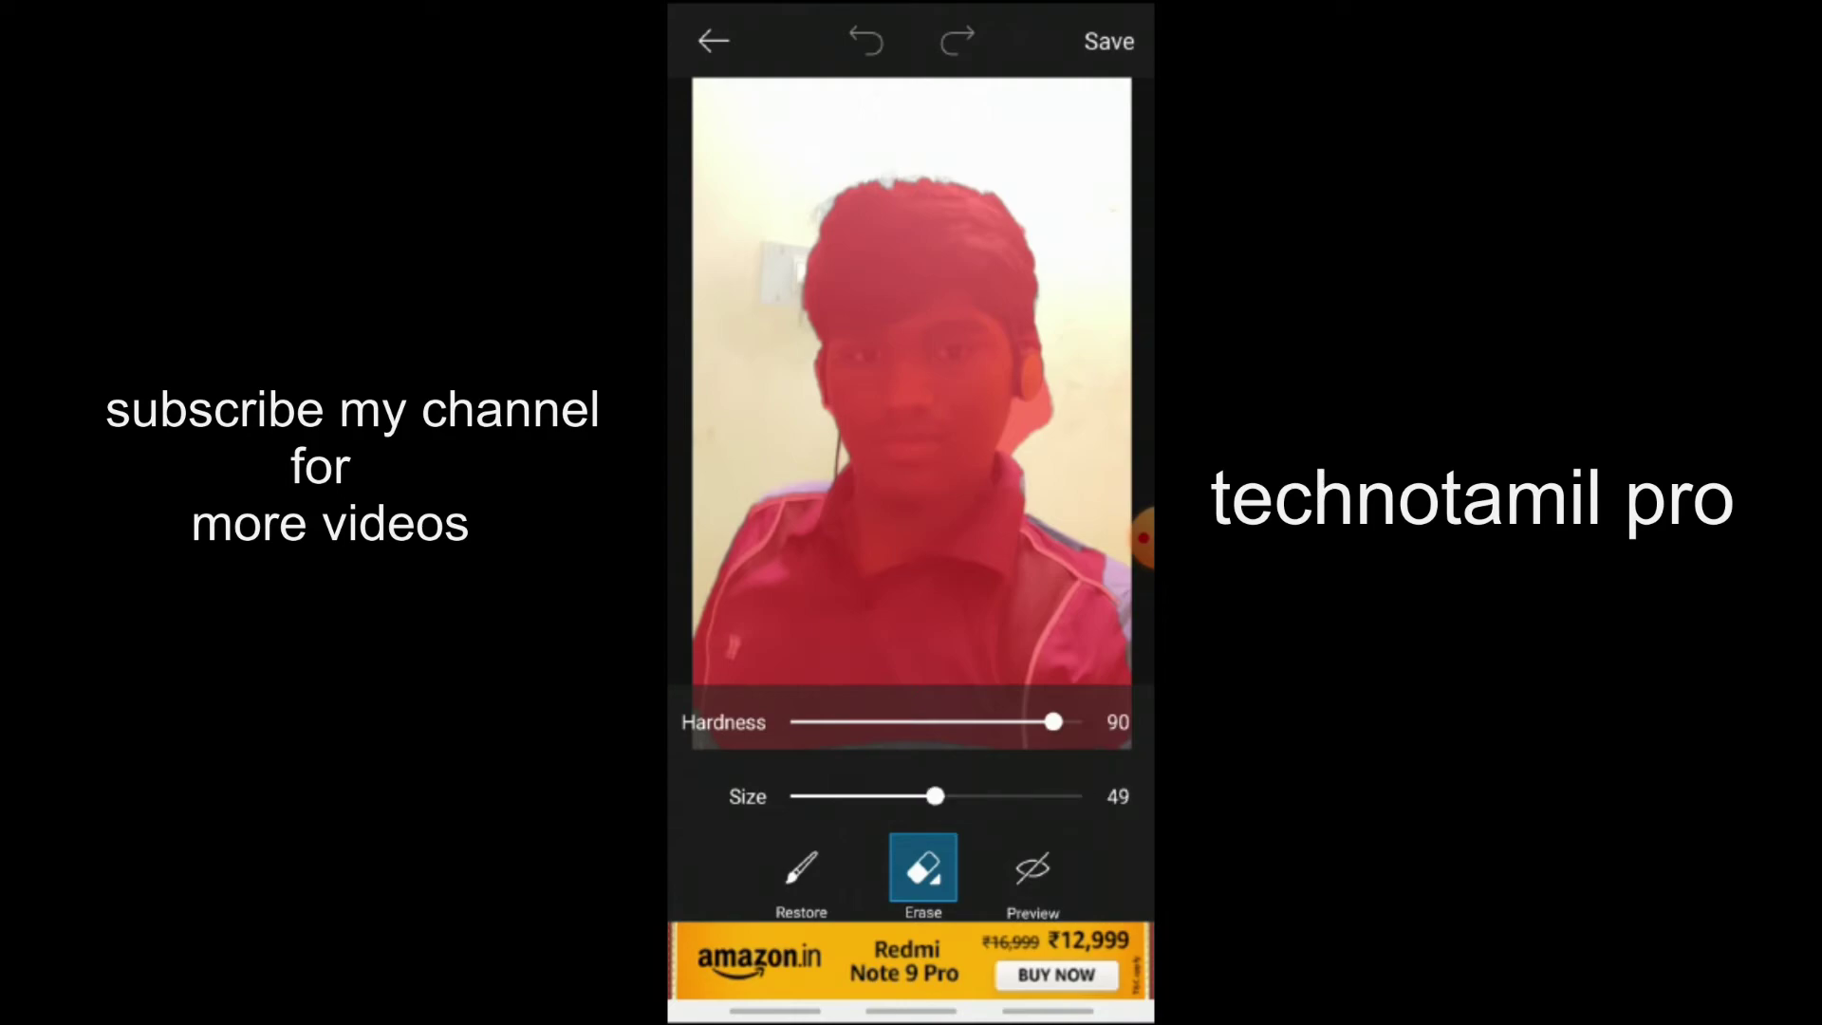
# Preview the cutout and erase leftover edges by the headphone and neck with a smaller eraser
pyautogui.click(1032, 868)
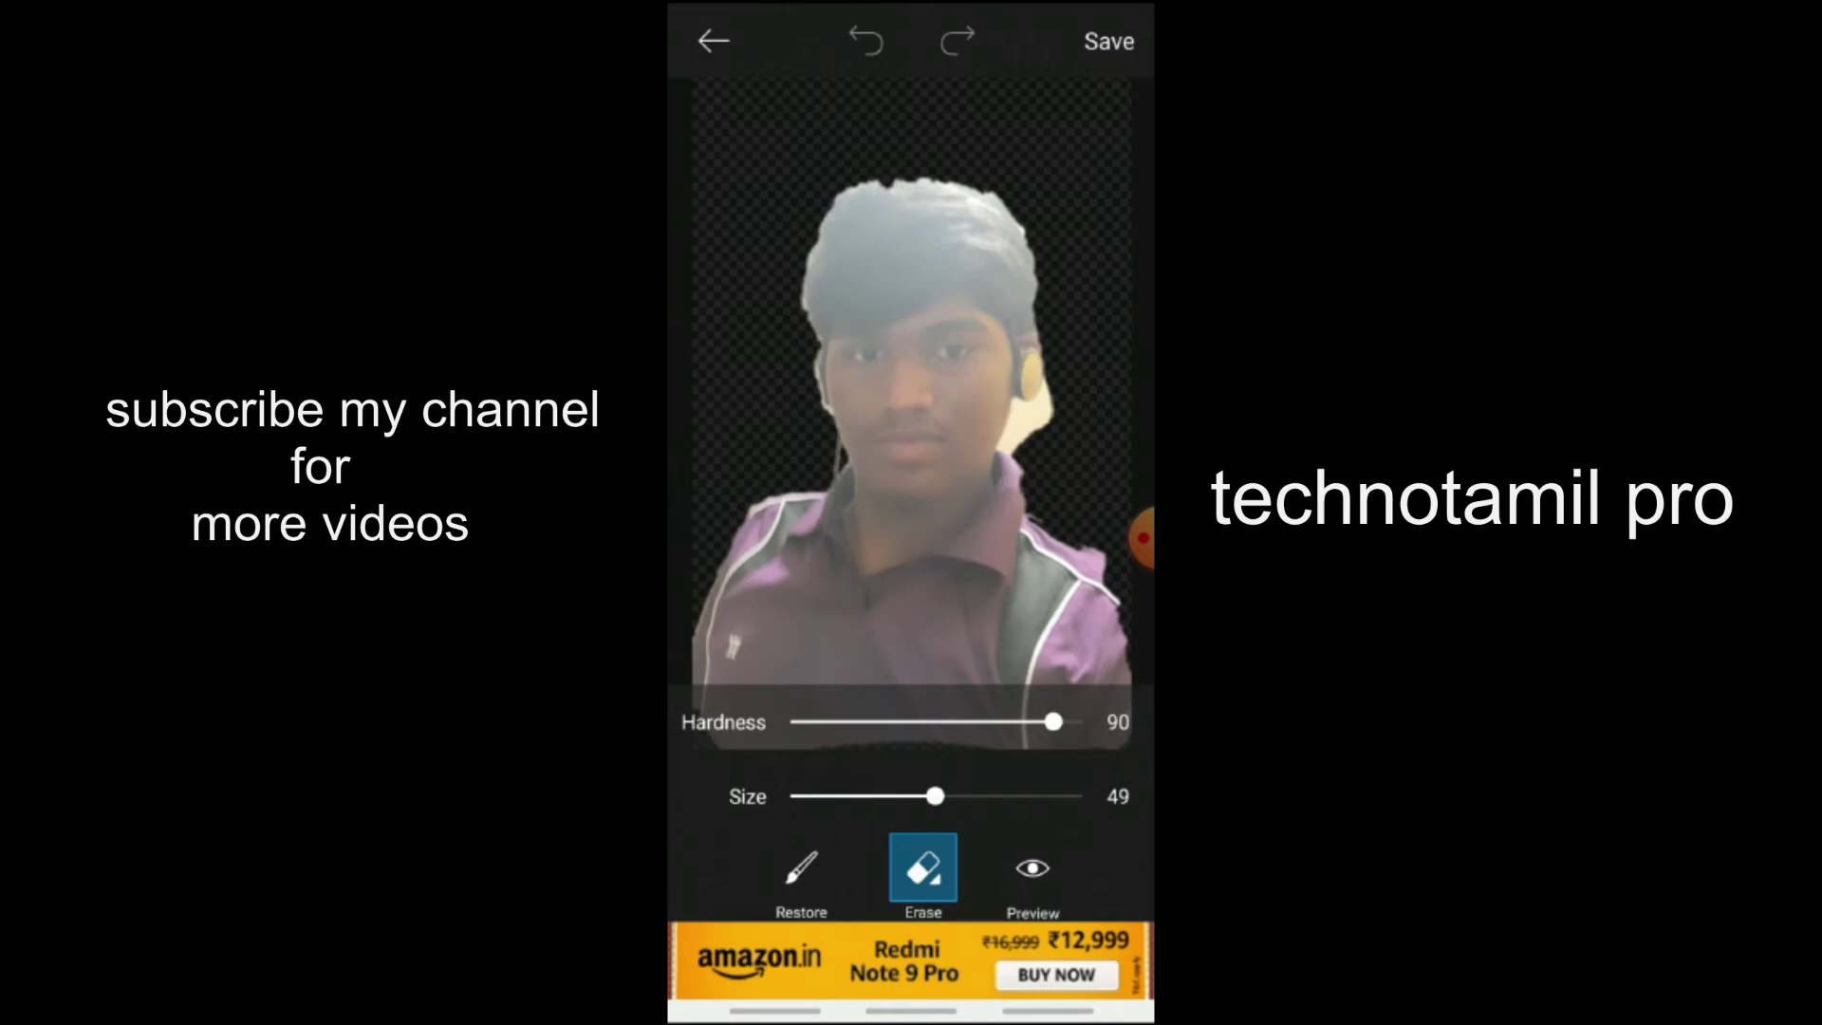
pyautogui.moveTo(935, 796); pyautogui.dragTo(820, 796)
pyautogui.moveTo(1049, 418)
pyautogui.mouseDown()
pyautogui.moveTo(1009, 443)
pyautogui.moveTo(1030, 412)
pyautogui.mouseUp()
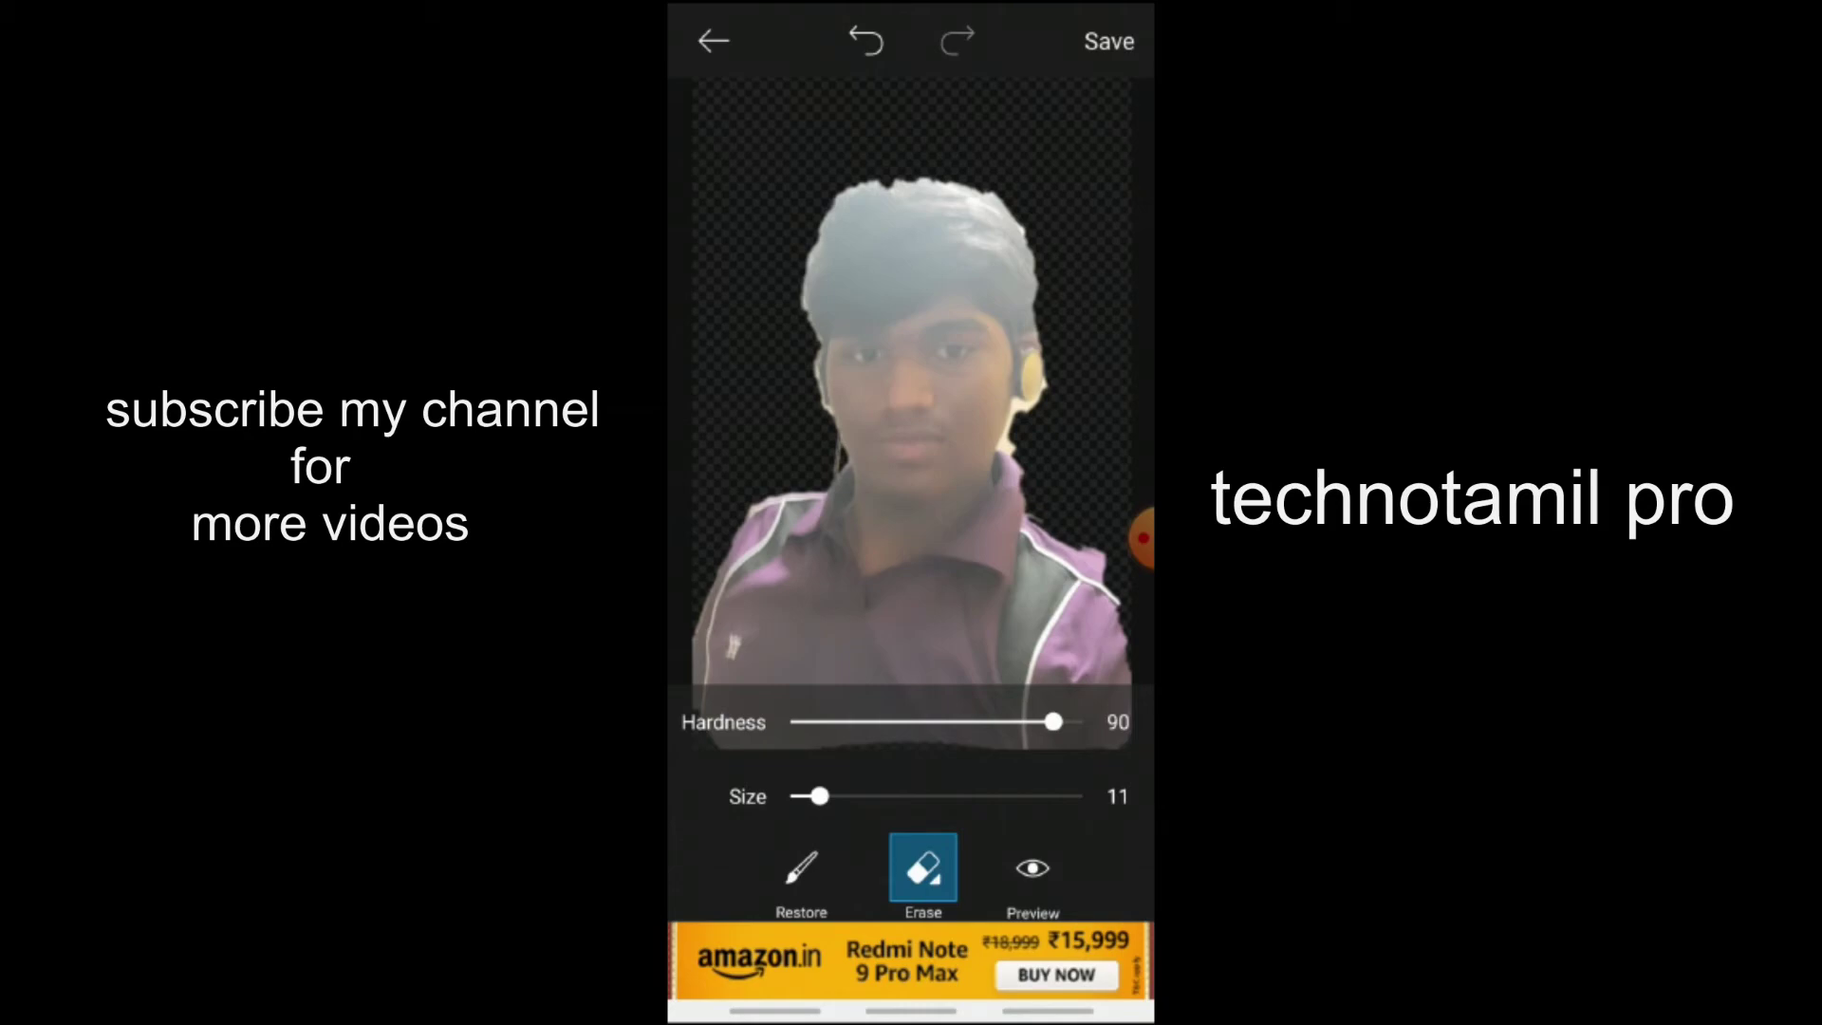
pyautogui.moveTo(1017, 421)
pyautogui.mouseDown()
pyautogui.moveTo(1004, 460)
pyautogui.moveTo(1019, 414)
pyautogui.mouseUp()
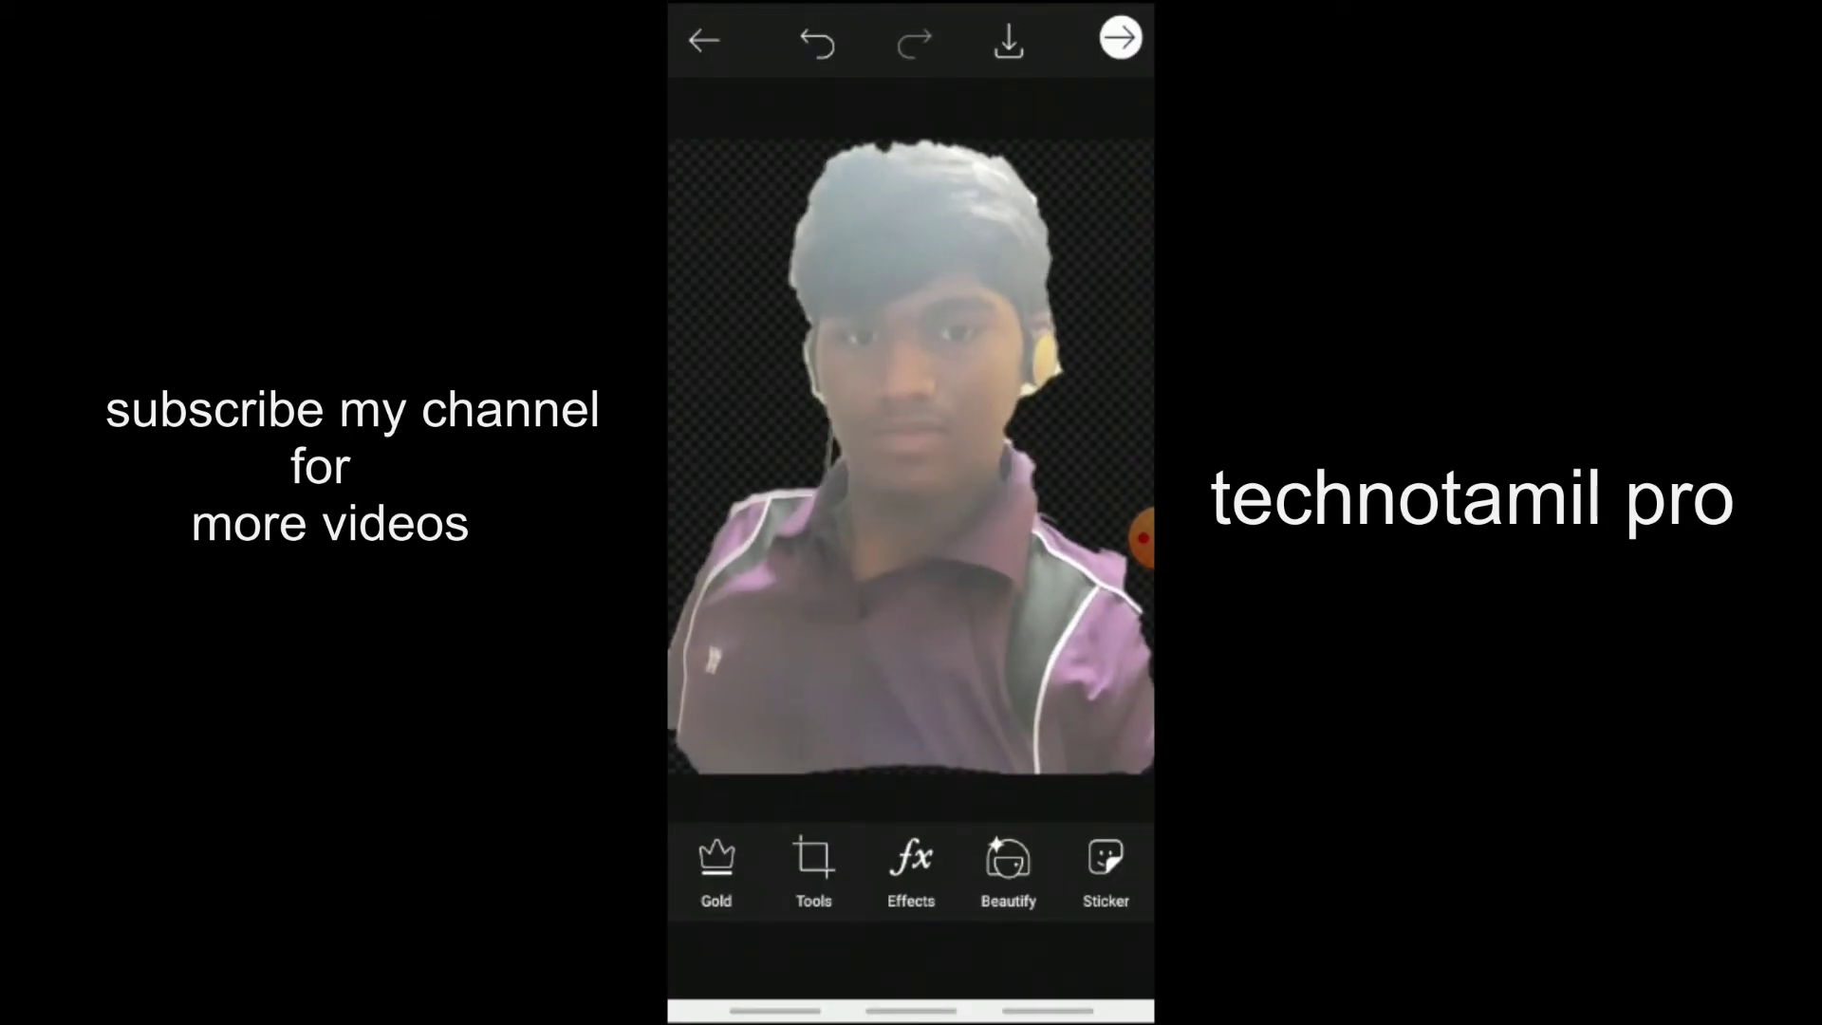
# Fit the cutout onto a plain black background, then show the patterned background options
pyautogui.hscroll(5, 911, 868)
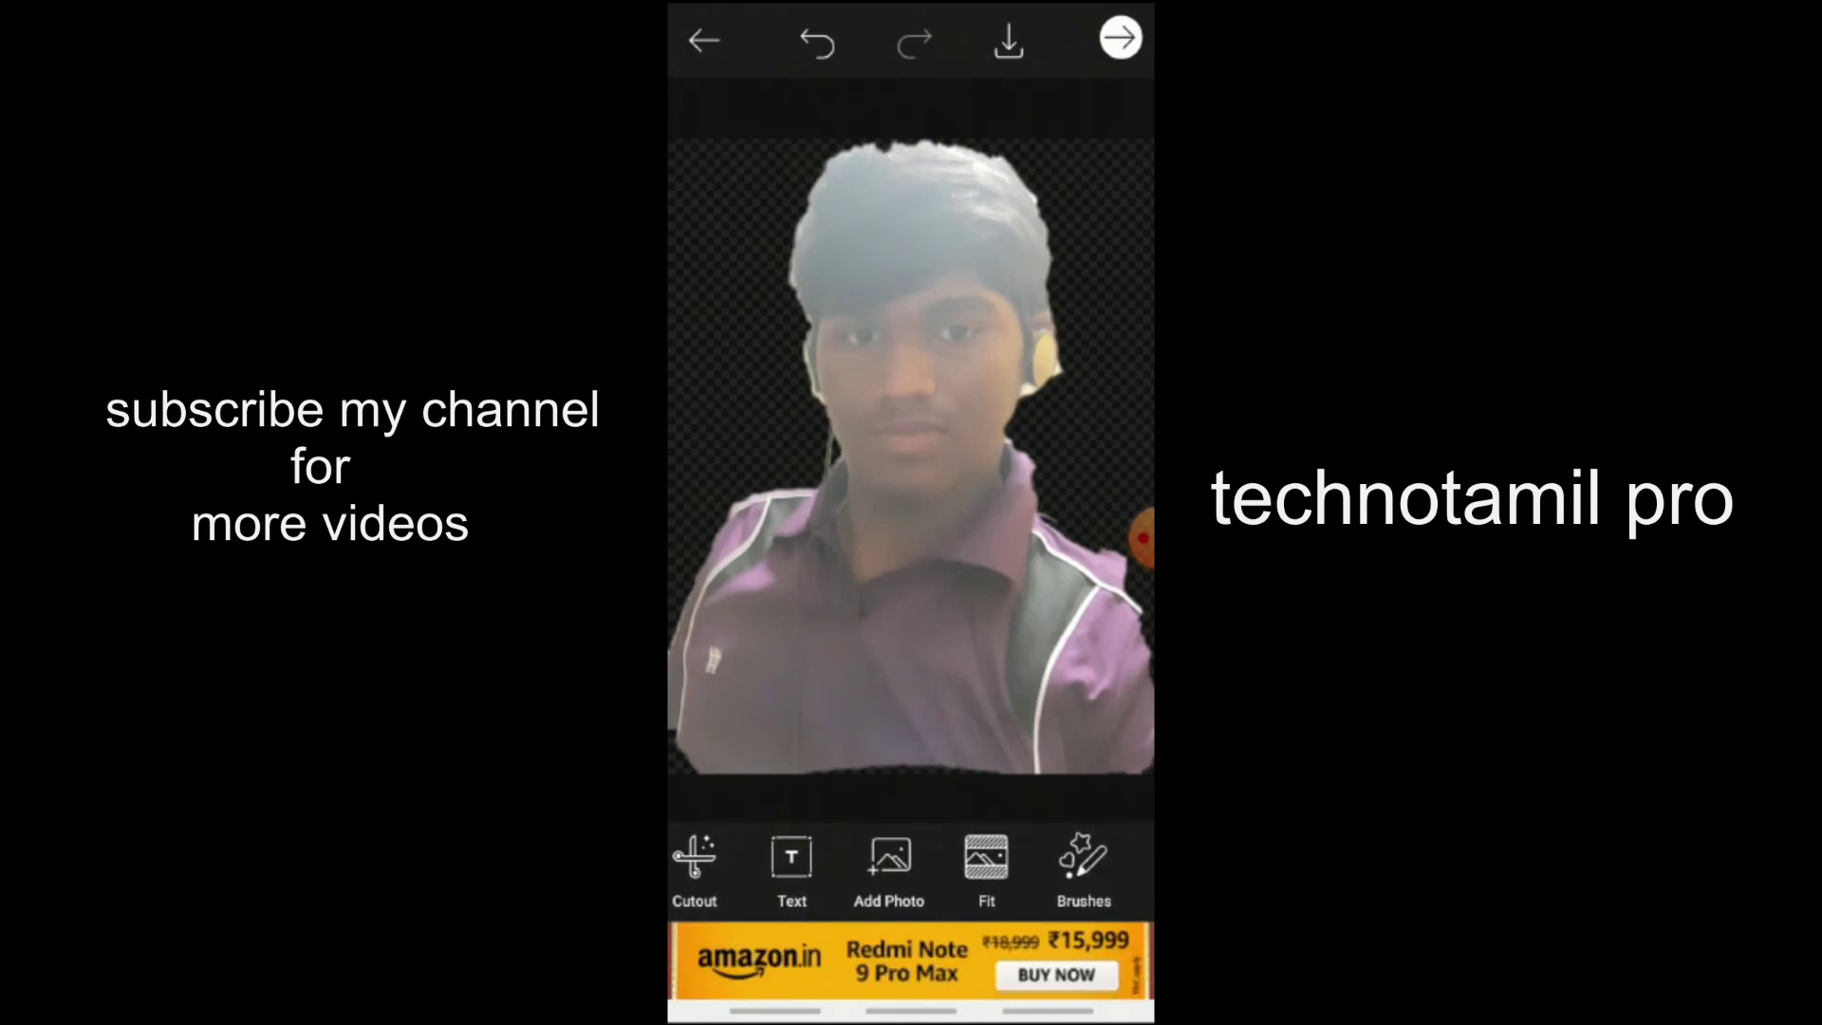
pyautogui.click(985, 868)
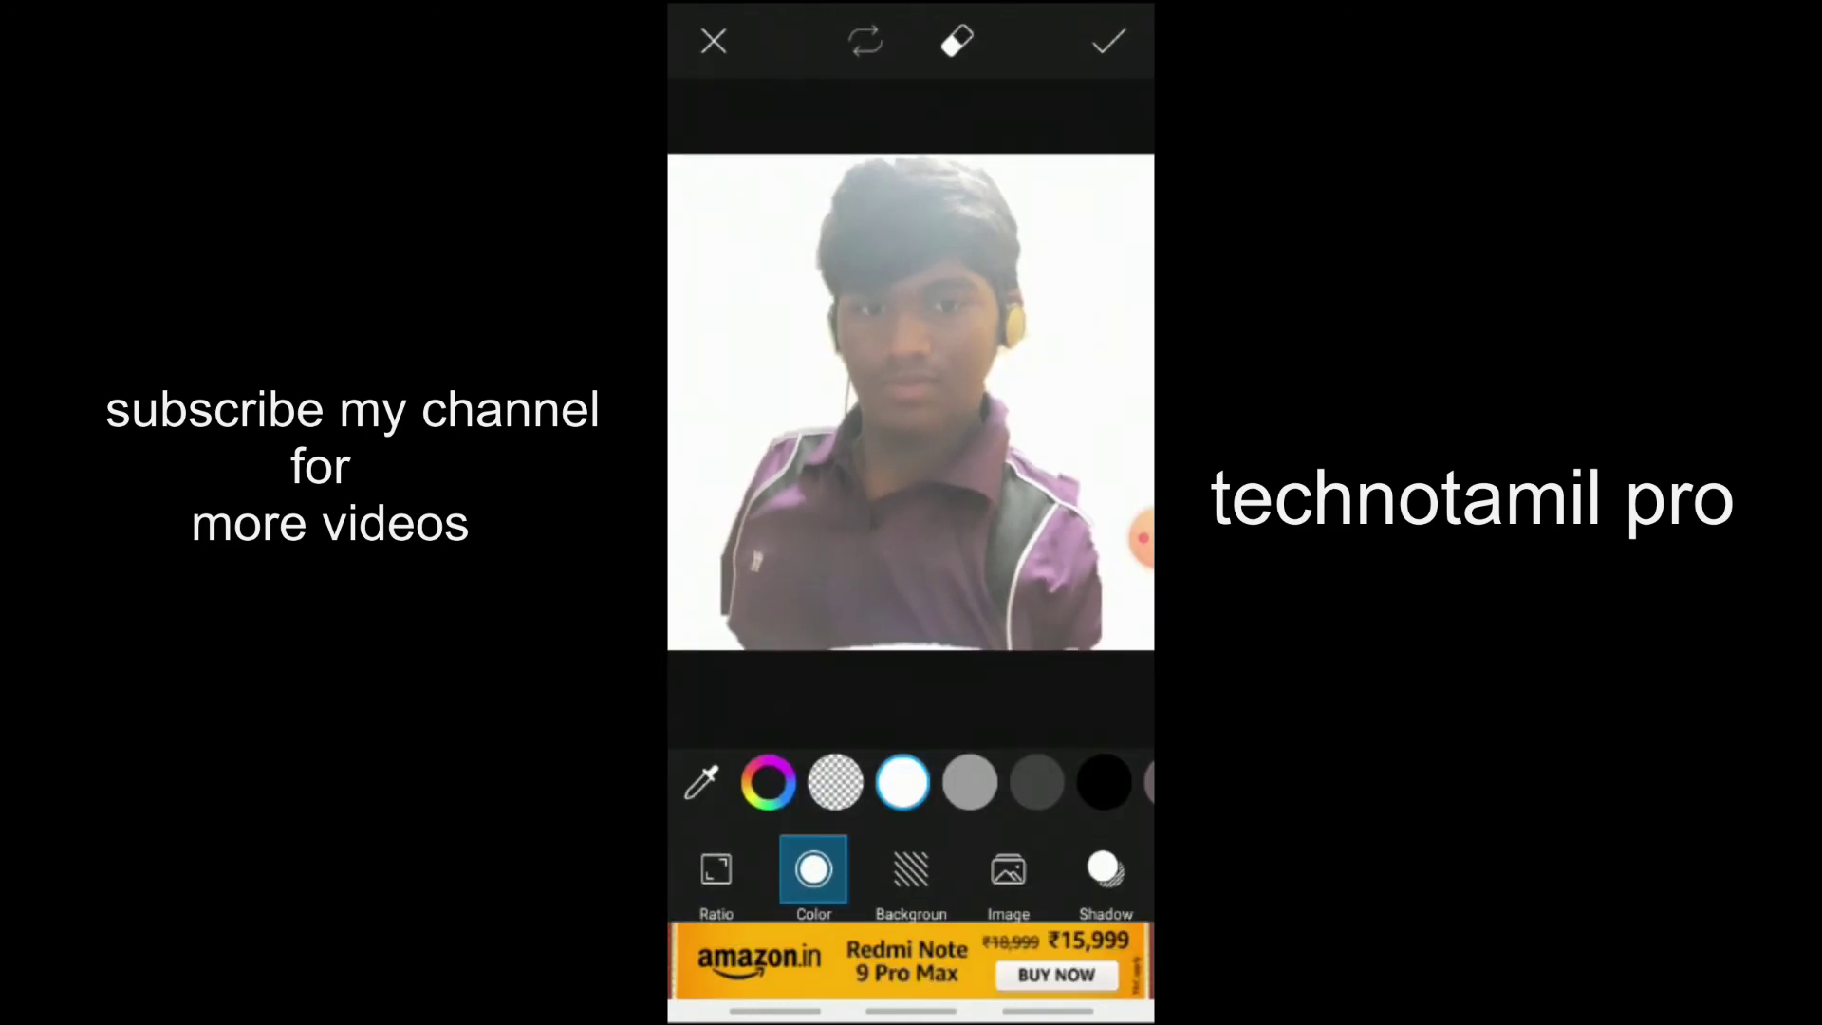
pyautogui.click(1053, 782)
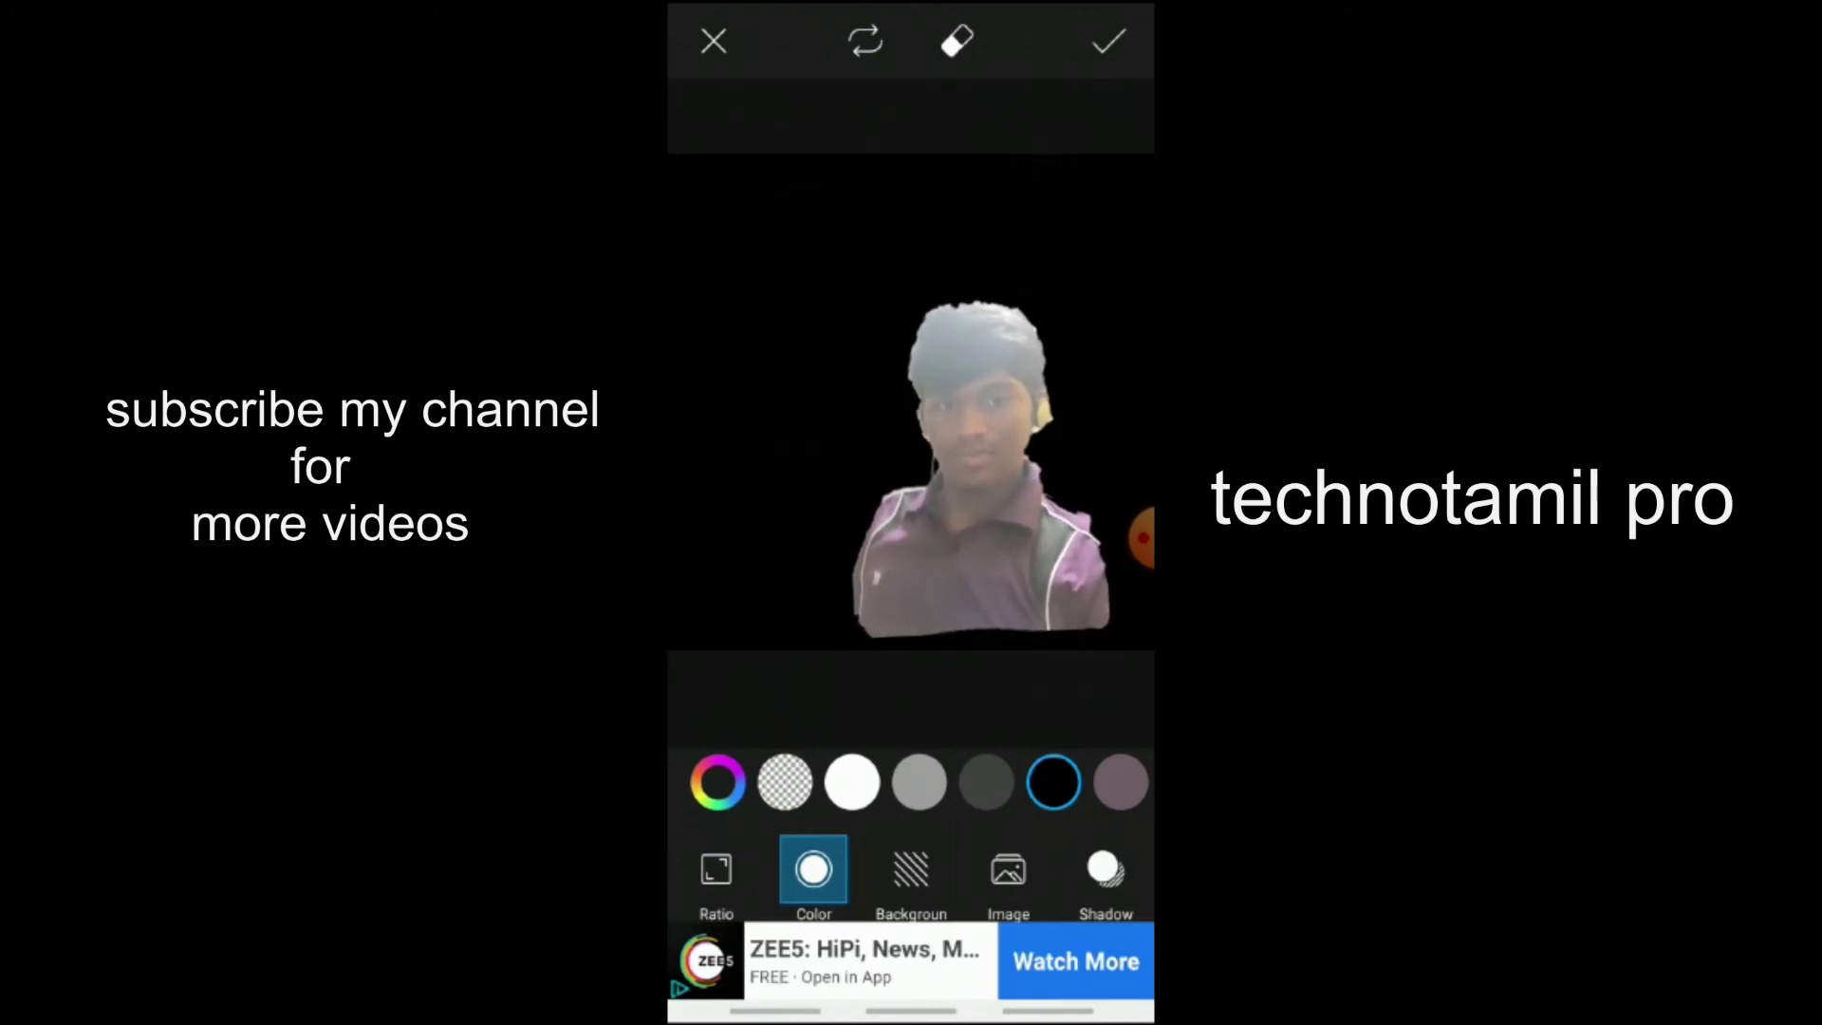
pyautogui.click(911, 869)
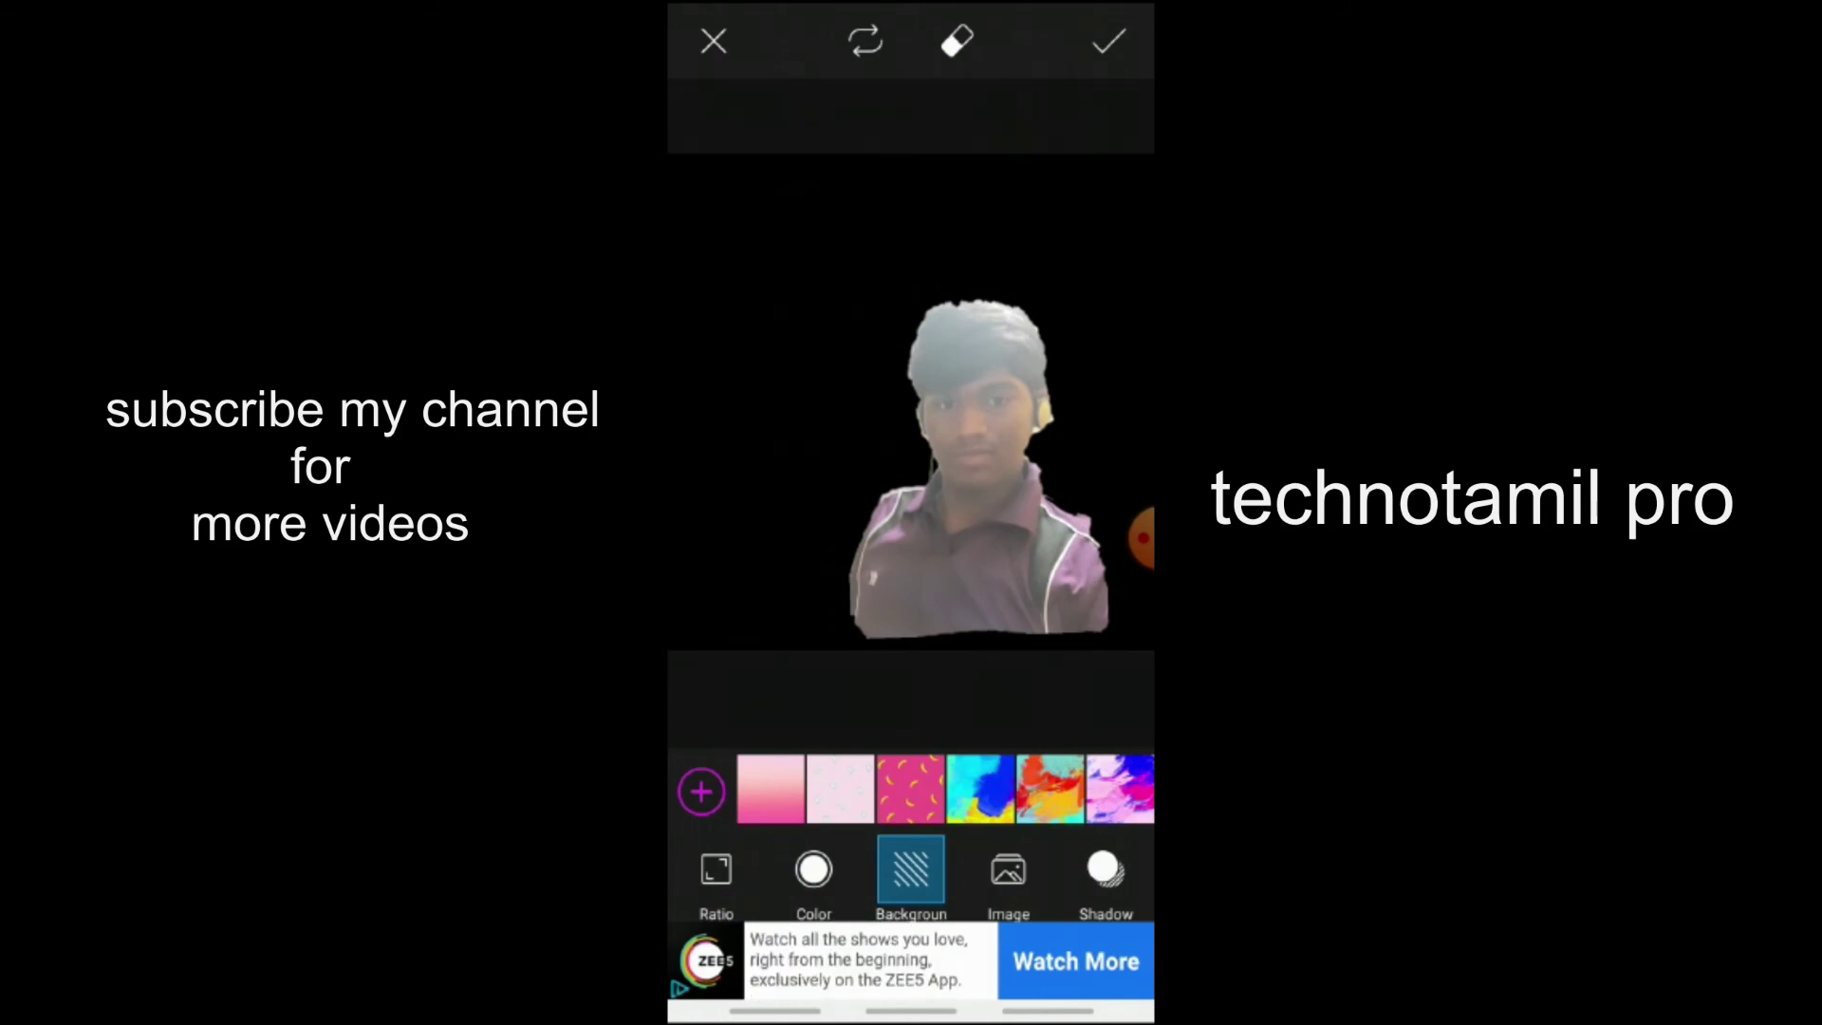
# Add a shadow to the cutout with opacity 40 and blur about 47
pyautogui.click(1106, 869)
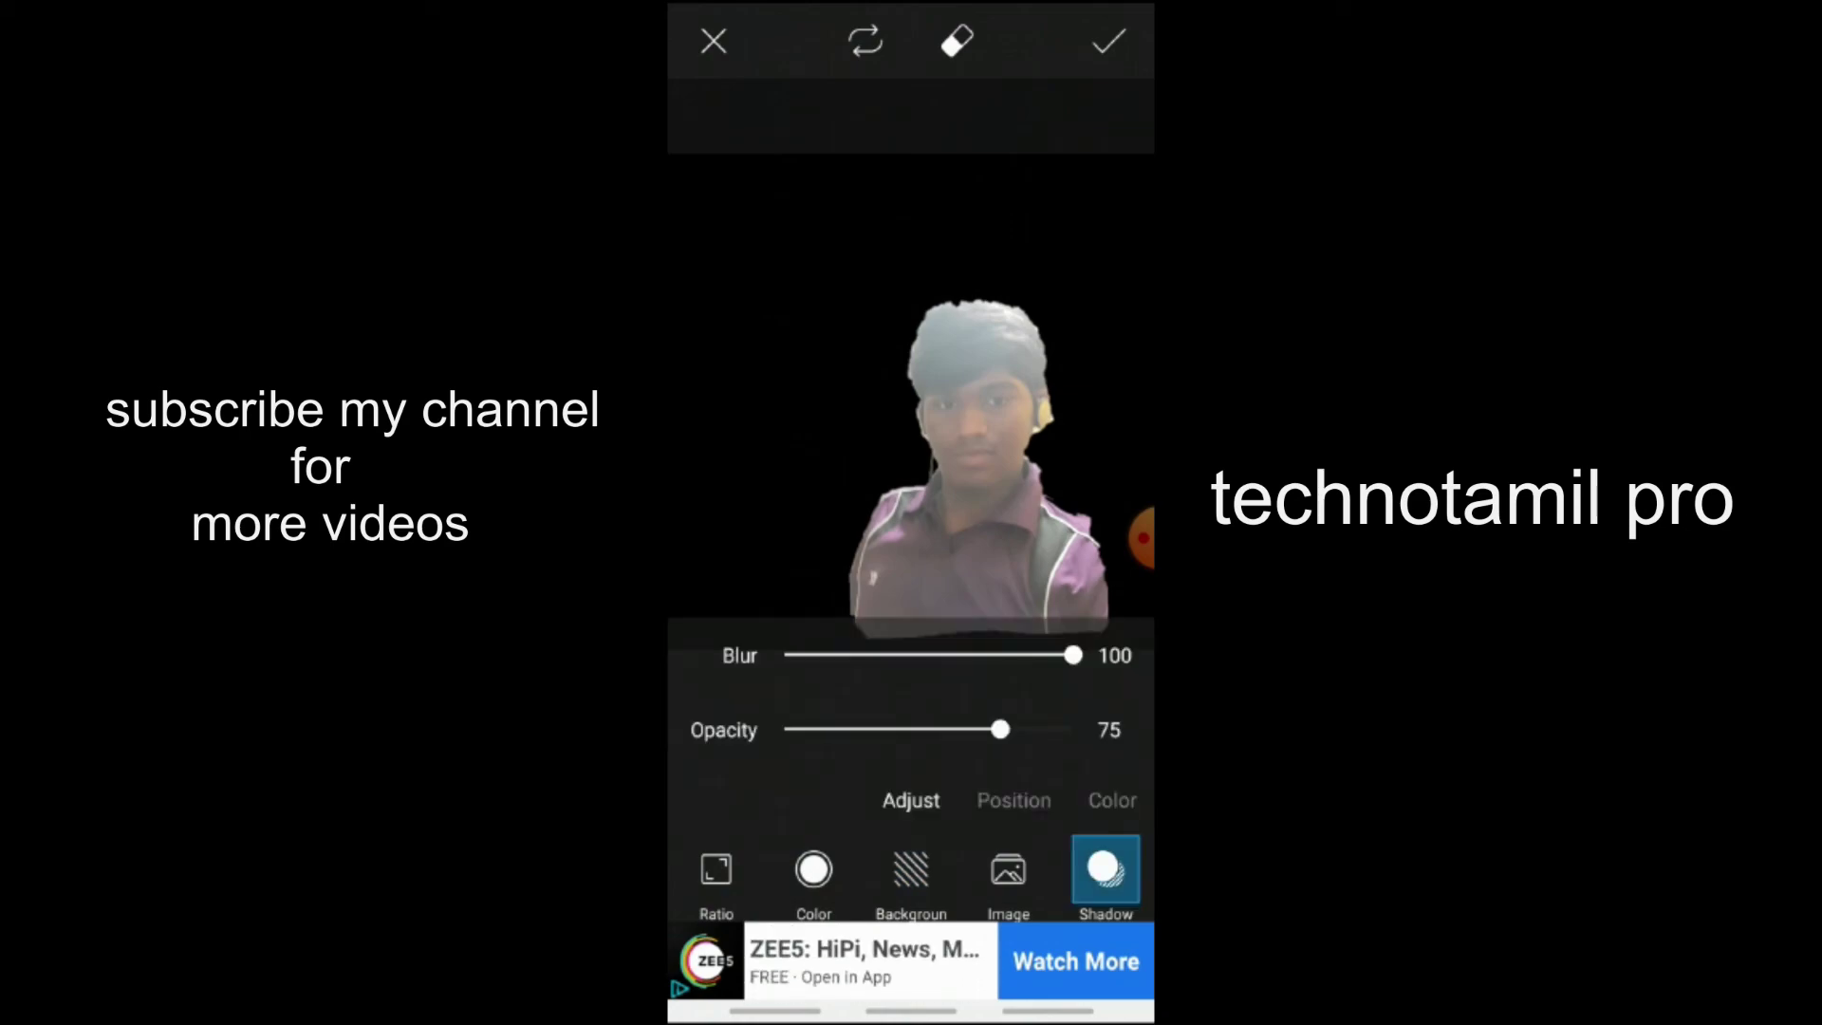
pyautogui.moveTo(1000, 730)
pyautogui.mouseDown()
pyautogui.moveTo(871, 730)
pyautogui.moveTo(899, 730)
pyautogui.mouseUp()
pyautogui.moveTo(1072, 656)
pyautogui.mouseDown()
pyautogui.moveTo(800, 656)
pyautogui.moveTo(919, 656)
pyautogui.mouseUp()
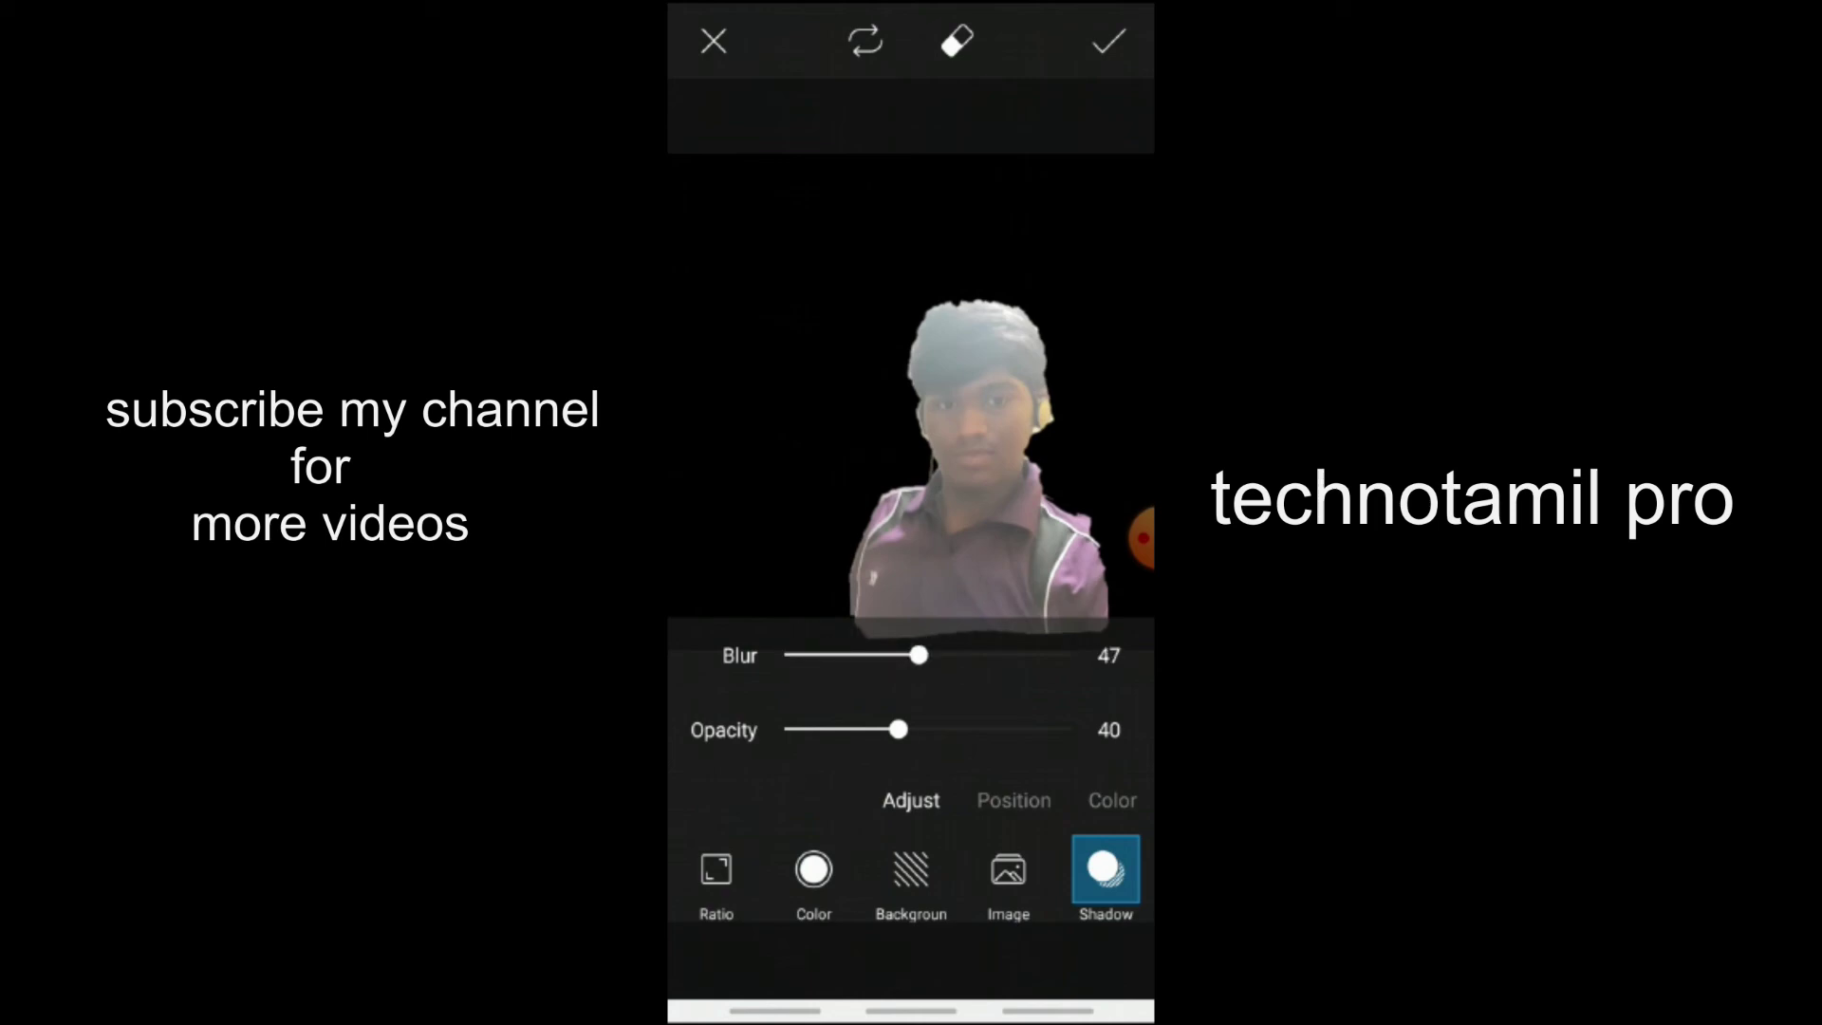